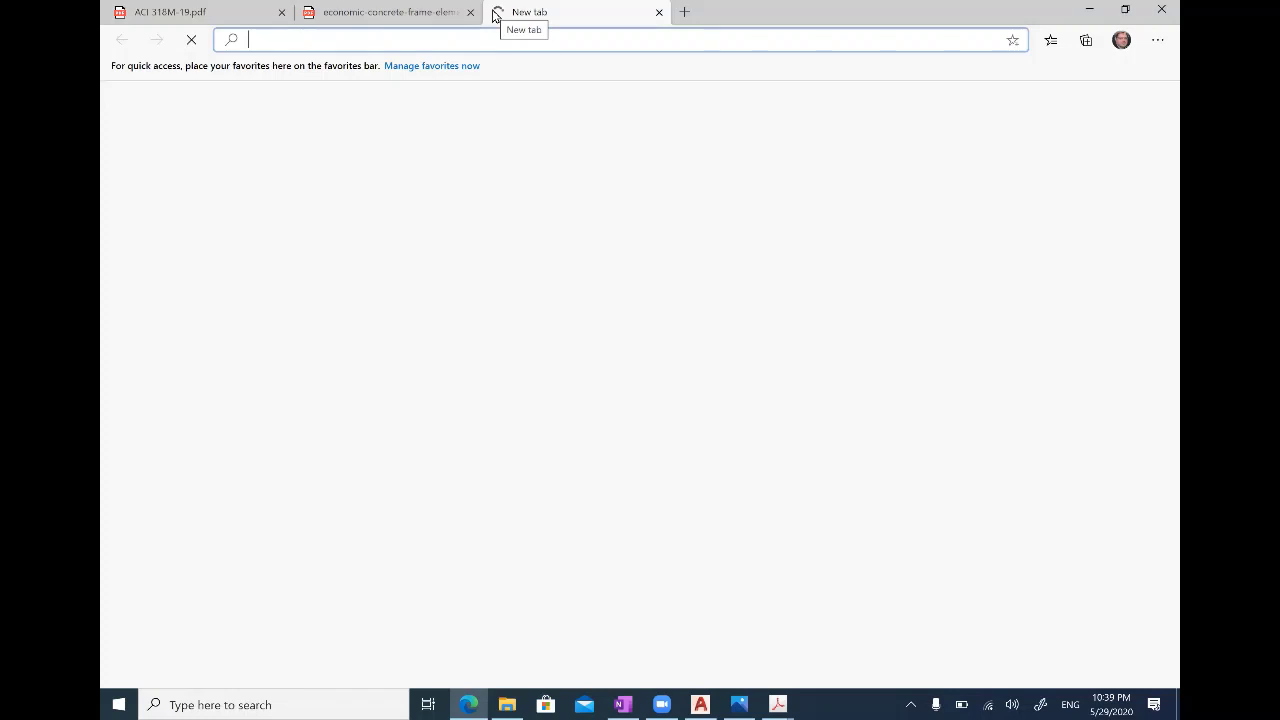
Step: Try to open The Concrete Centre's website in the new browser tab by searching for "the concrete centre"
type("the concrete")
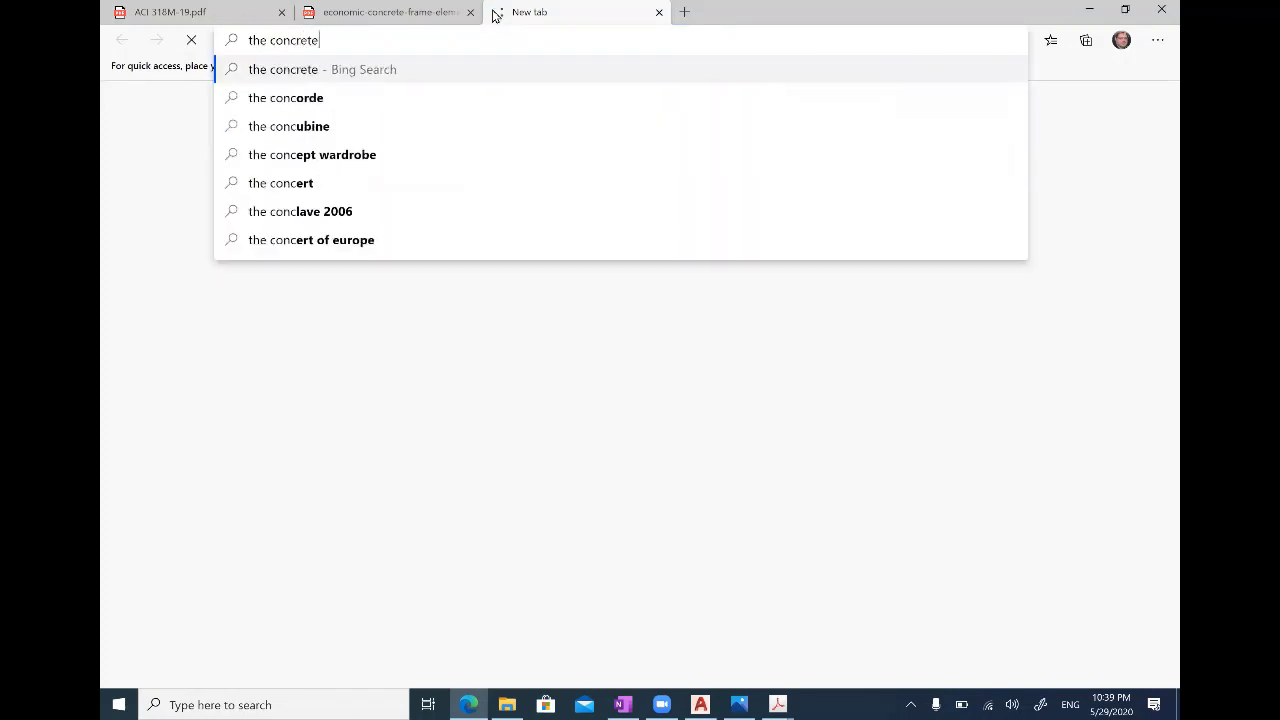
type(" centre")
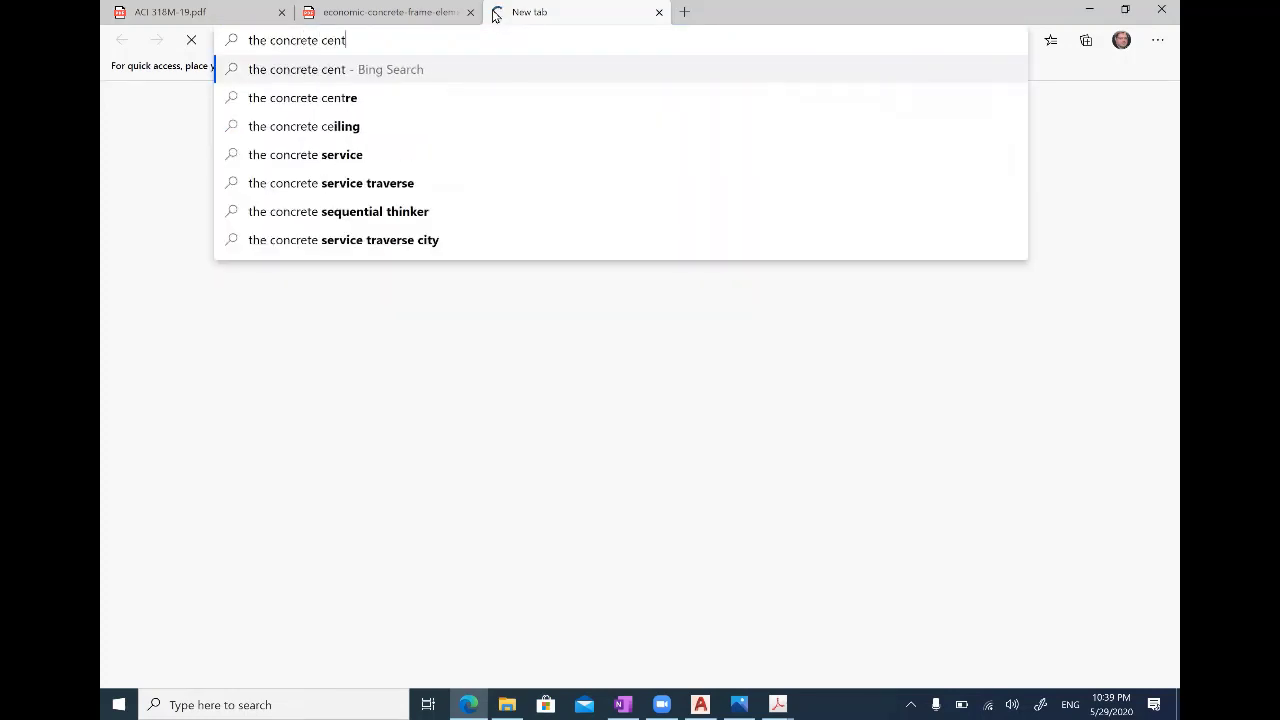
key("Return")
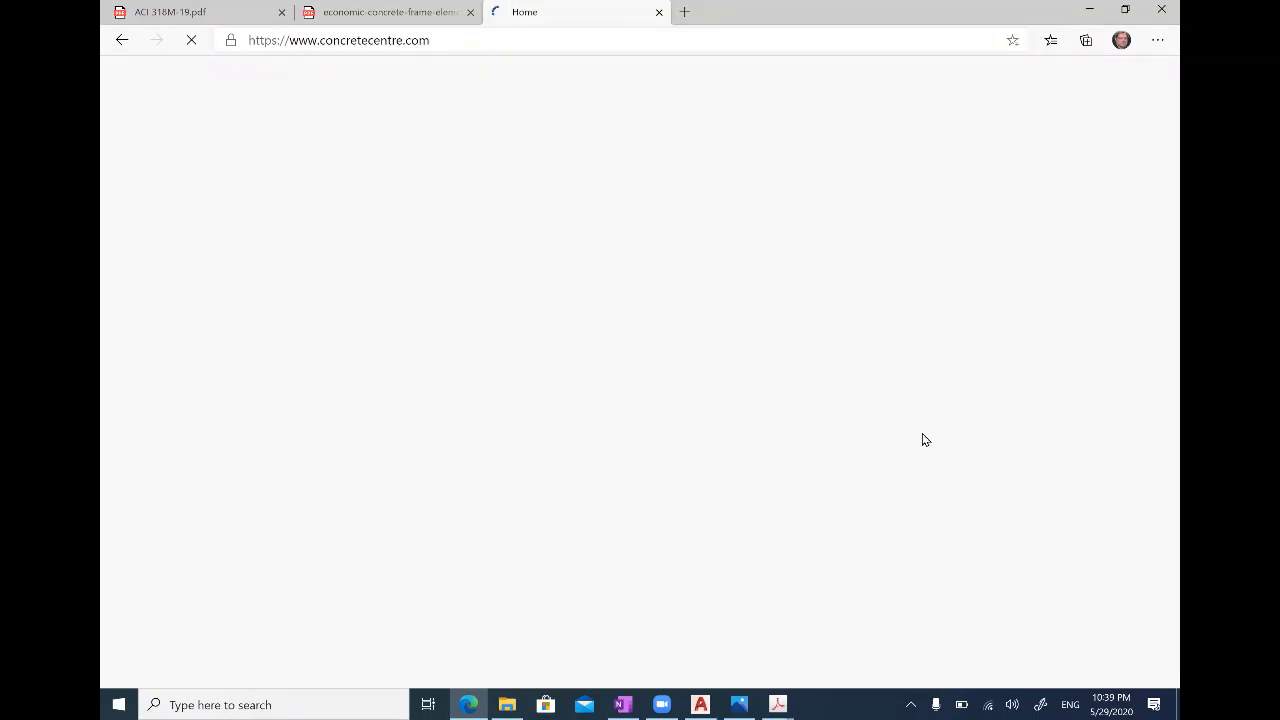
Step: Switch to File Explorer and open the CONCEPT workbook from the CONCEPT V3 folder inside NTA-Training Course
left_click(510, 705)
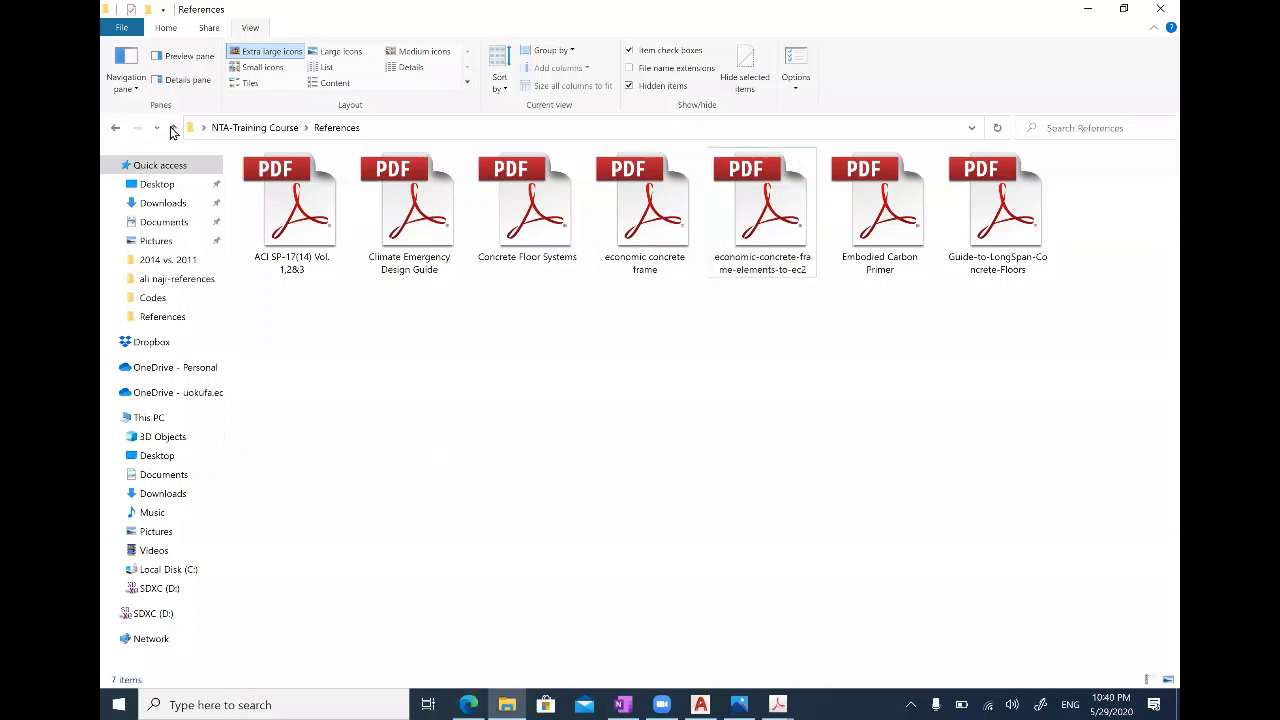
key("alt+Up")
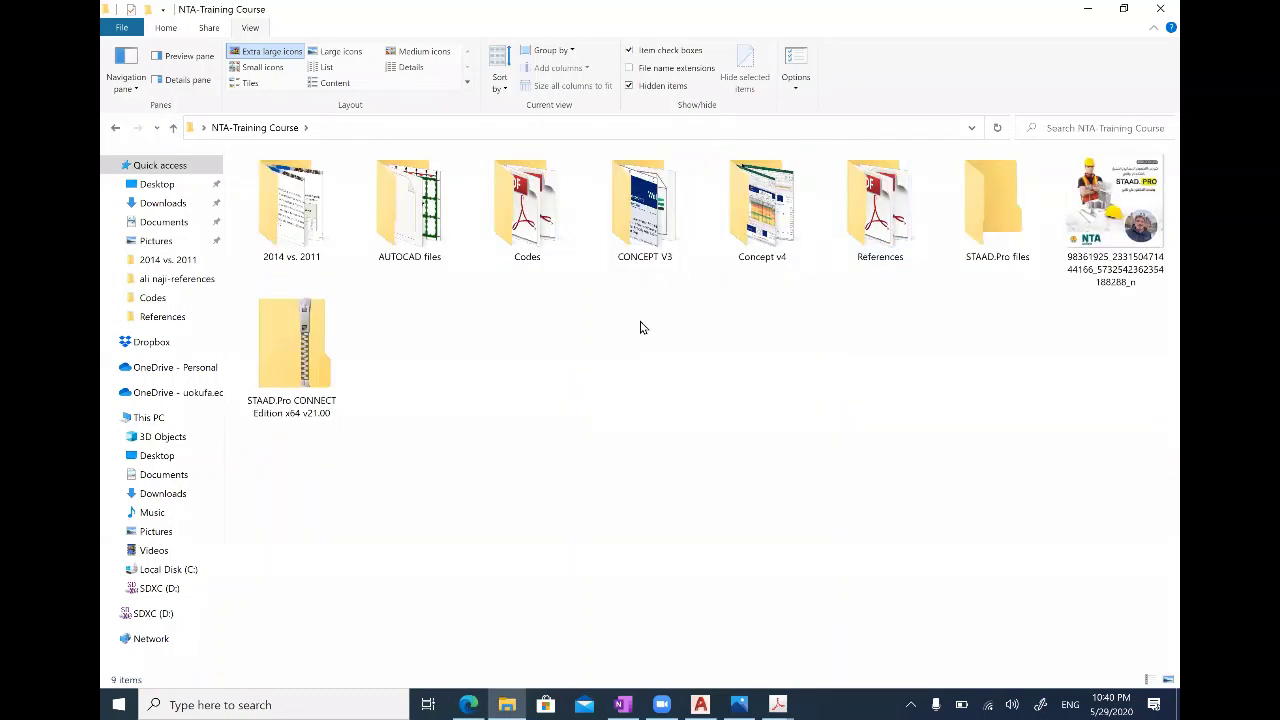
double_click(637, 258)
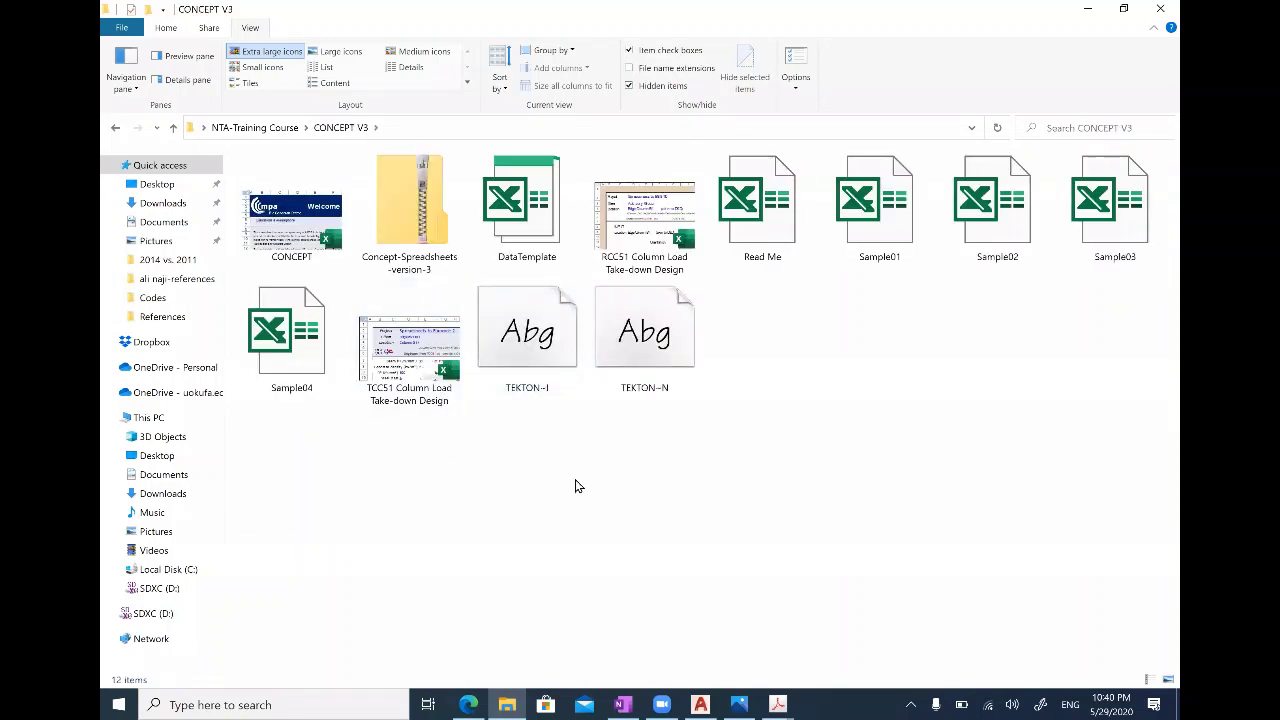
left_click(298, 216)
double_click(298, 216)
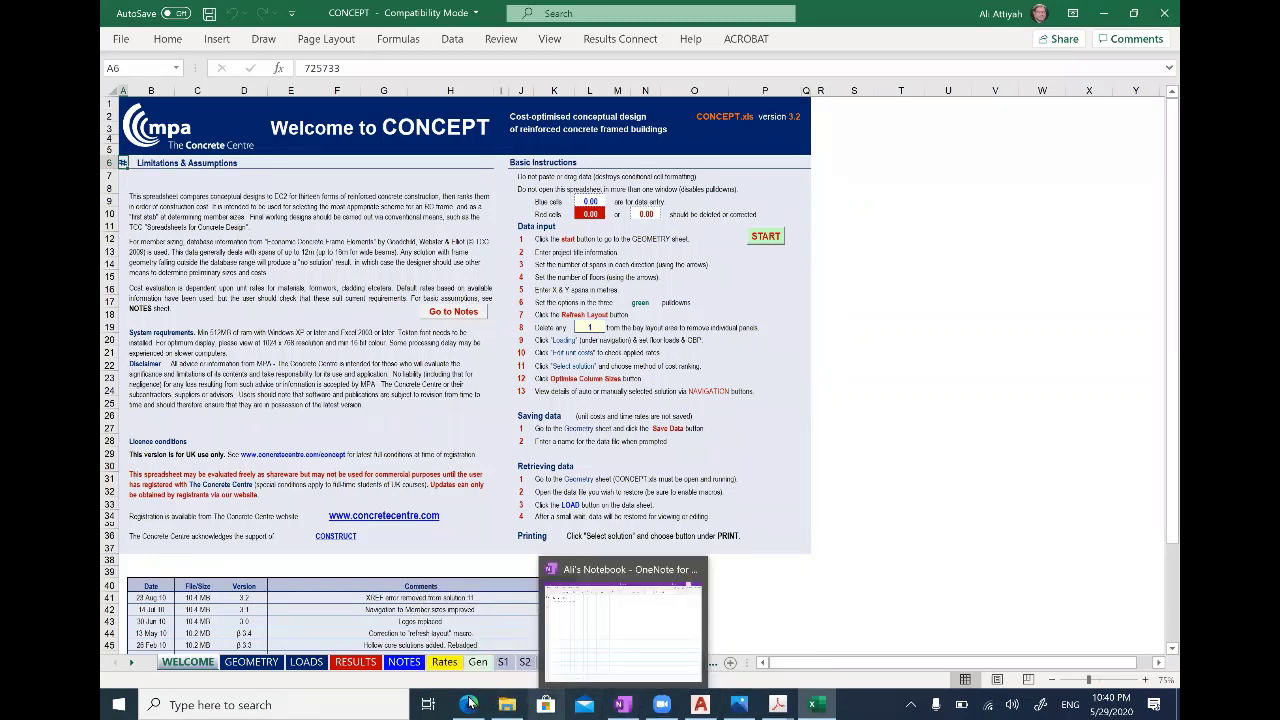
Step: Switch to Edge, close the Concrete Centre tab, and minimise the open browser, Excel, Acrobat and AutoCAD windows
left_click(469, 703)
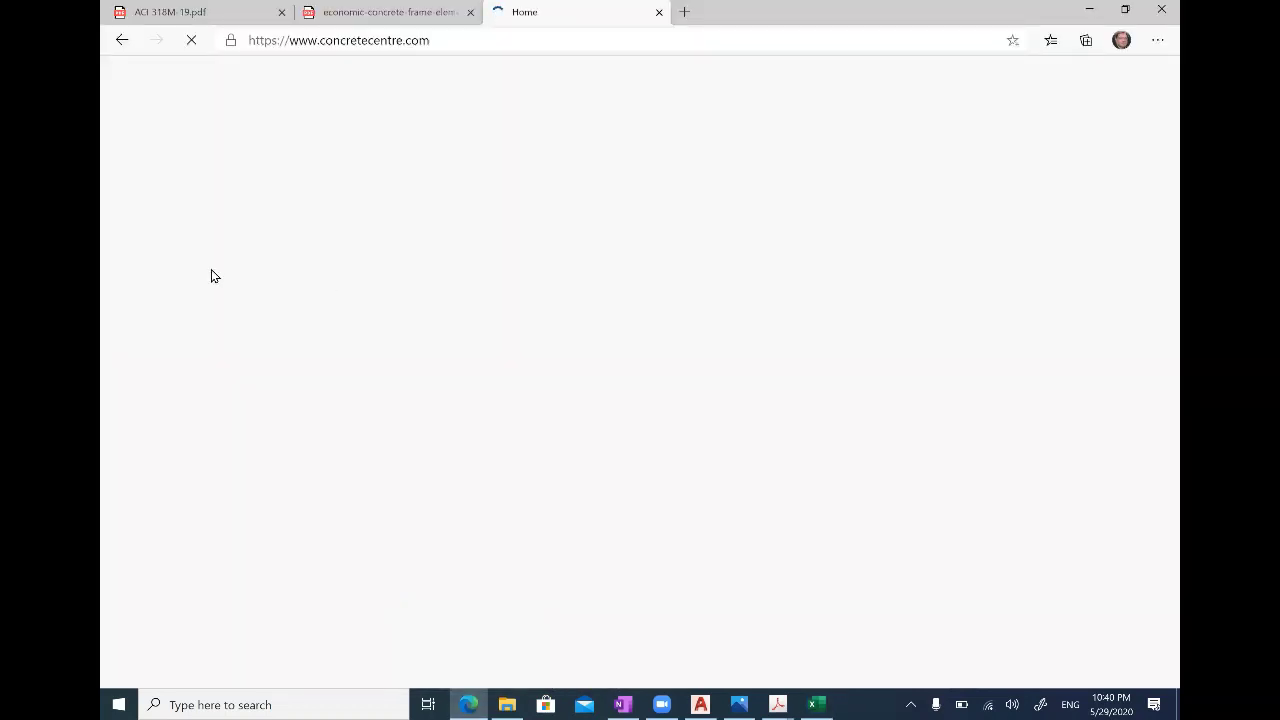
left_click(659, 12)
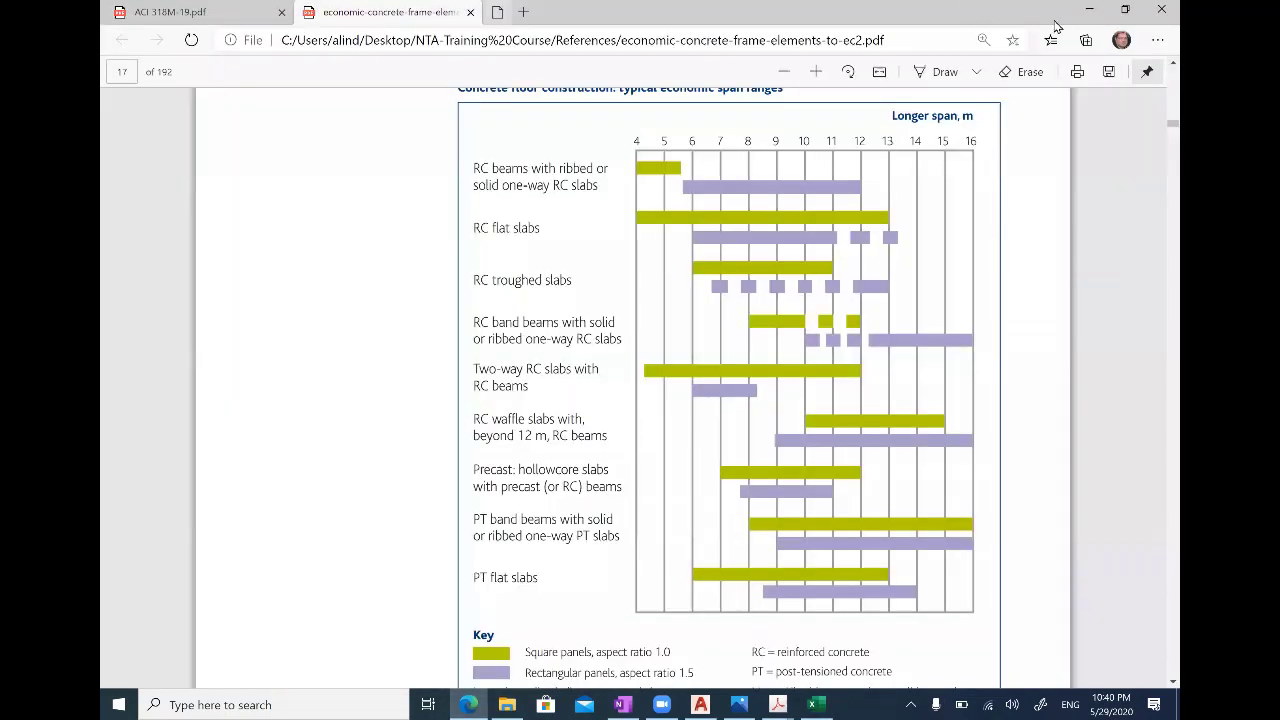
left_click(1103, 14)
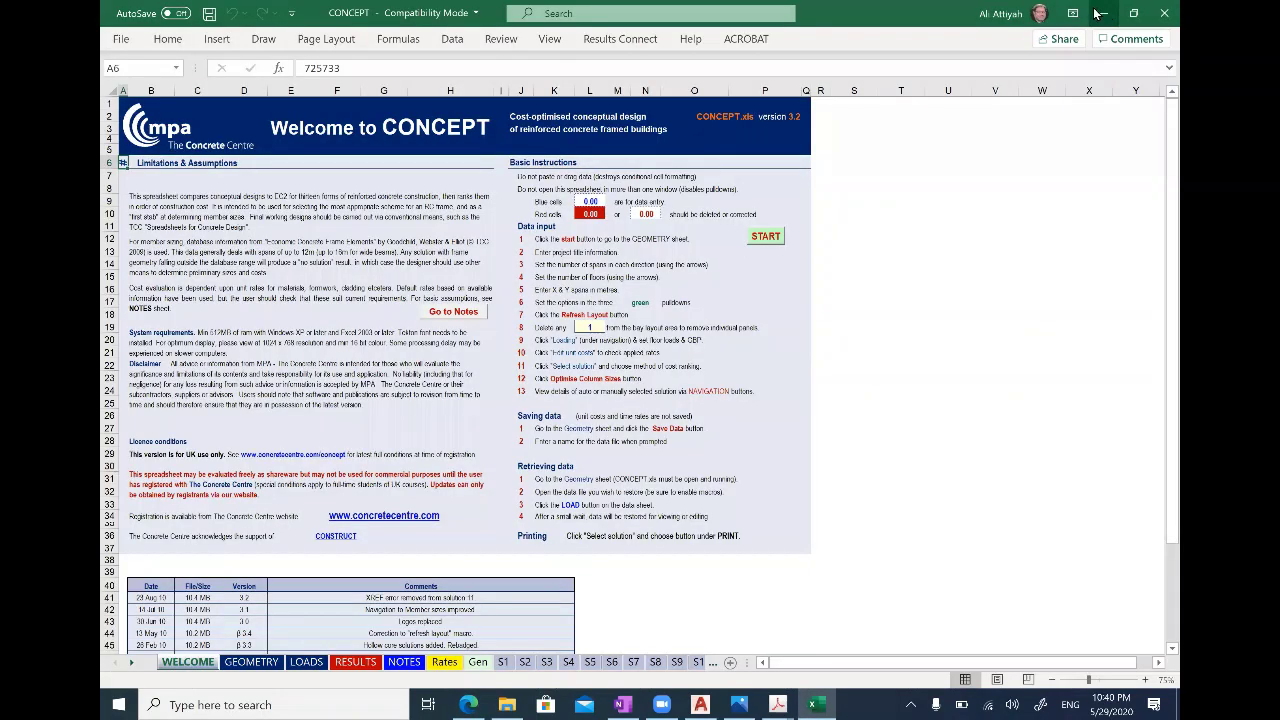
left_click(1096, 13)
left_click(1092, 10)
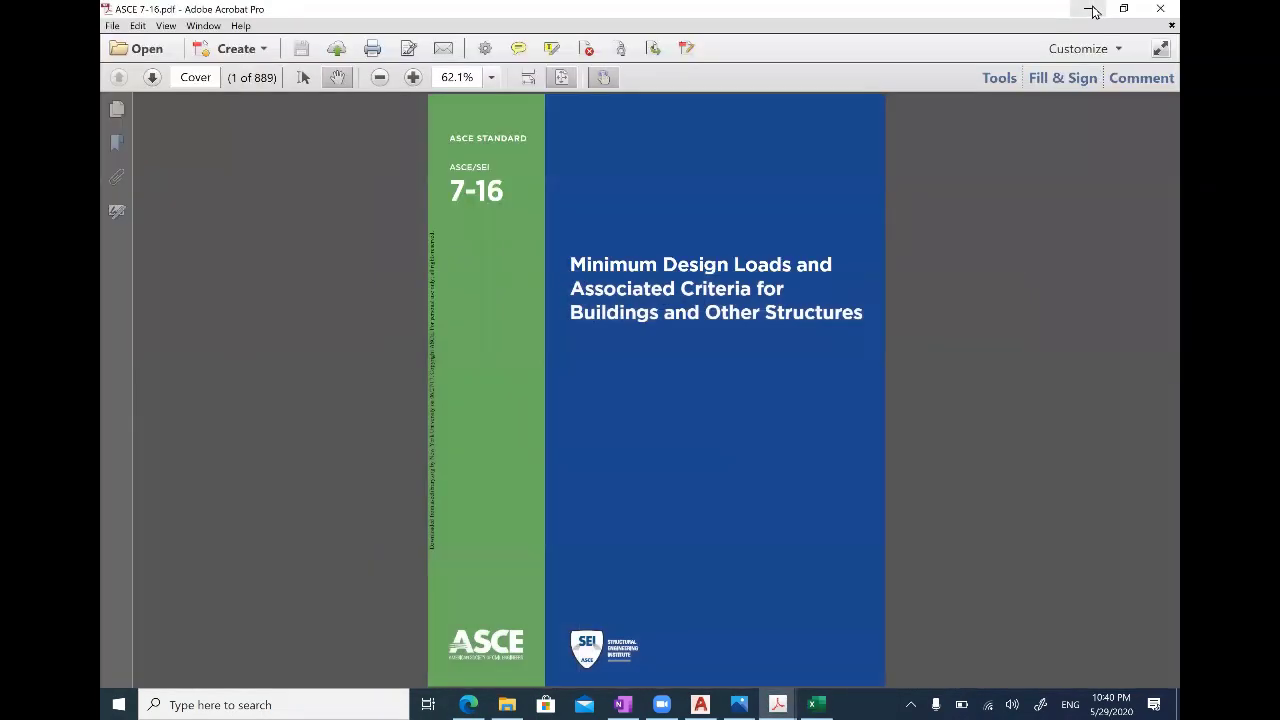
left_click(1092, 10)
left_click(1088, 10)
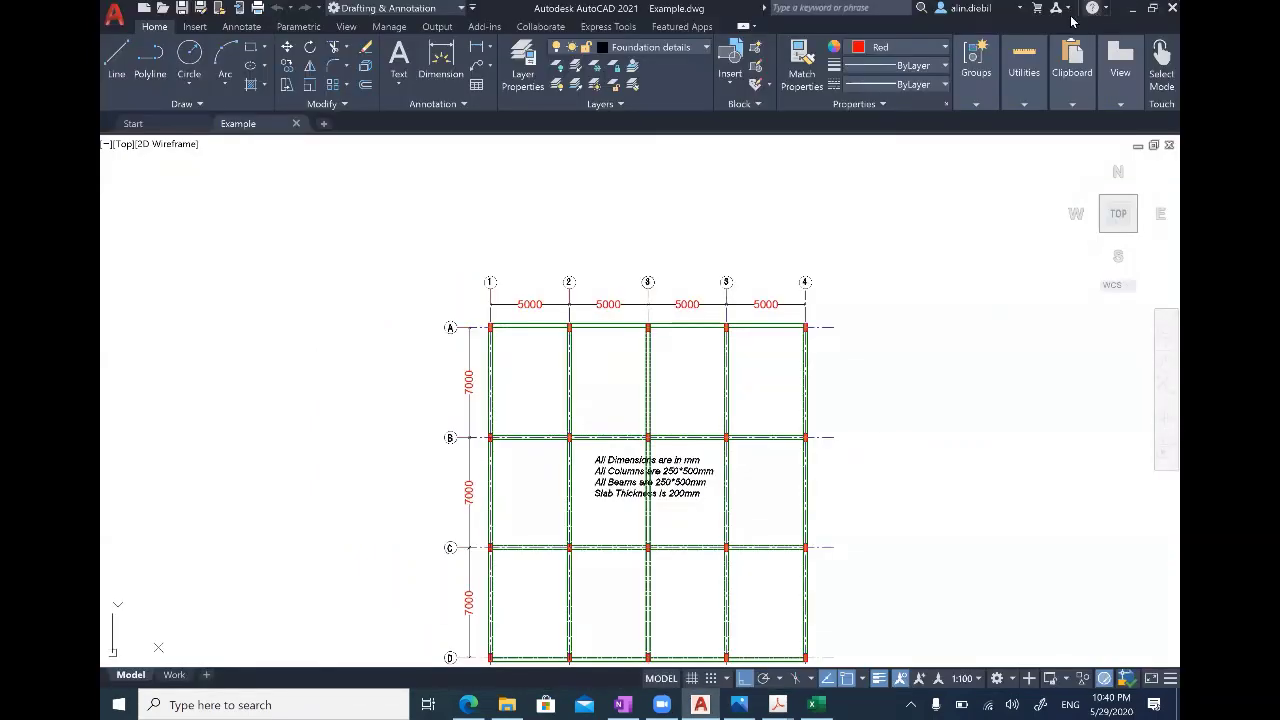
left_click(1130, 10)
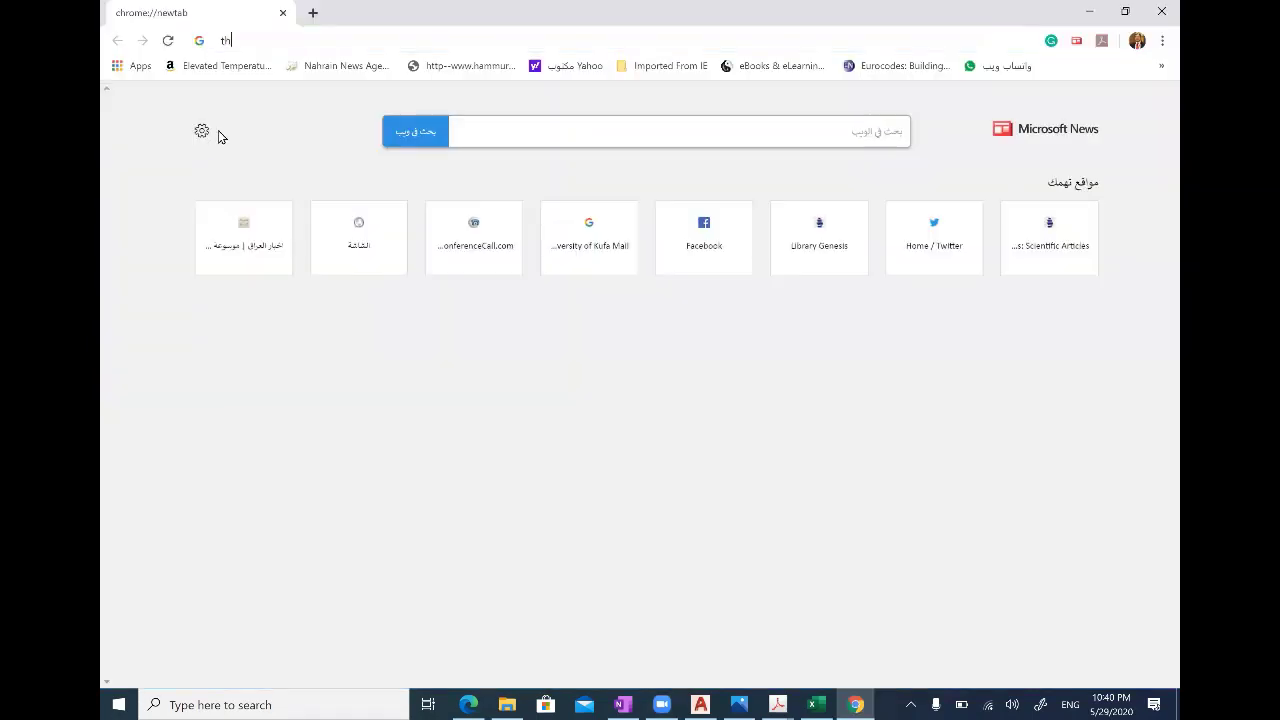
Step: In Chrome, search for "the concrete centre", open concretecentre.com and look over its home page
type("the concrete")
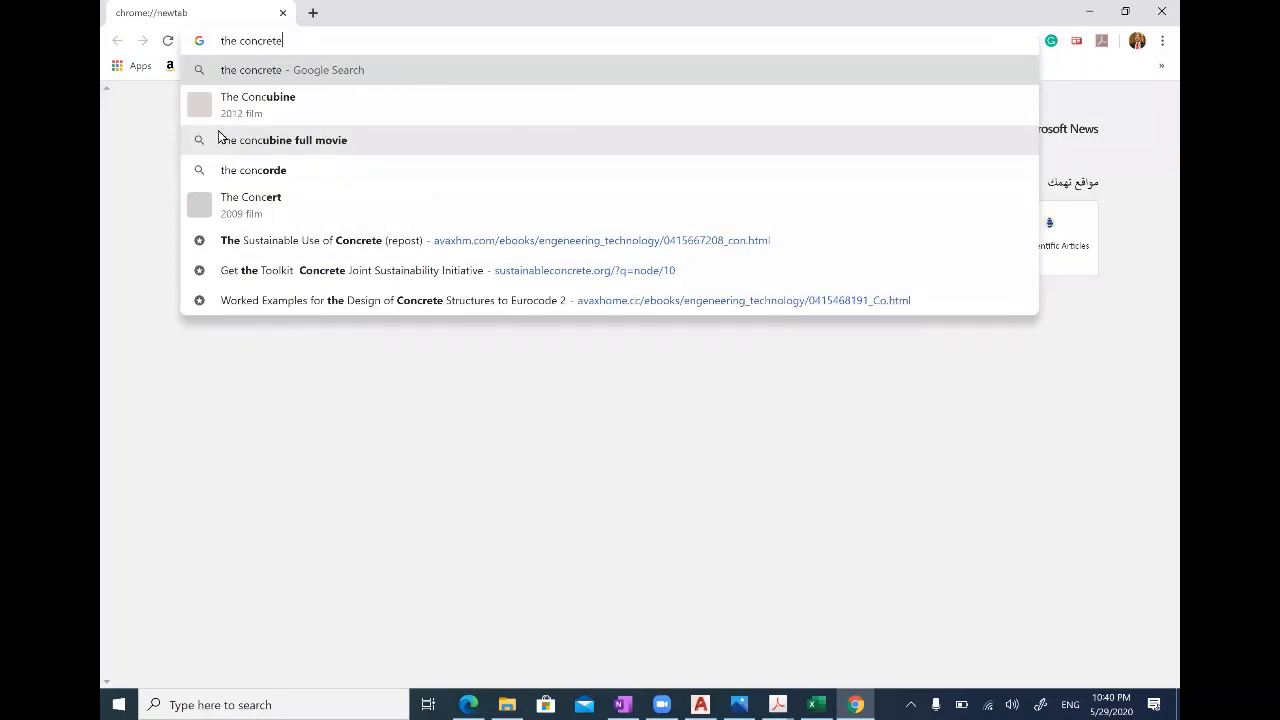
type(" centre")
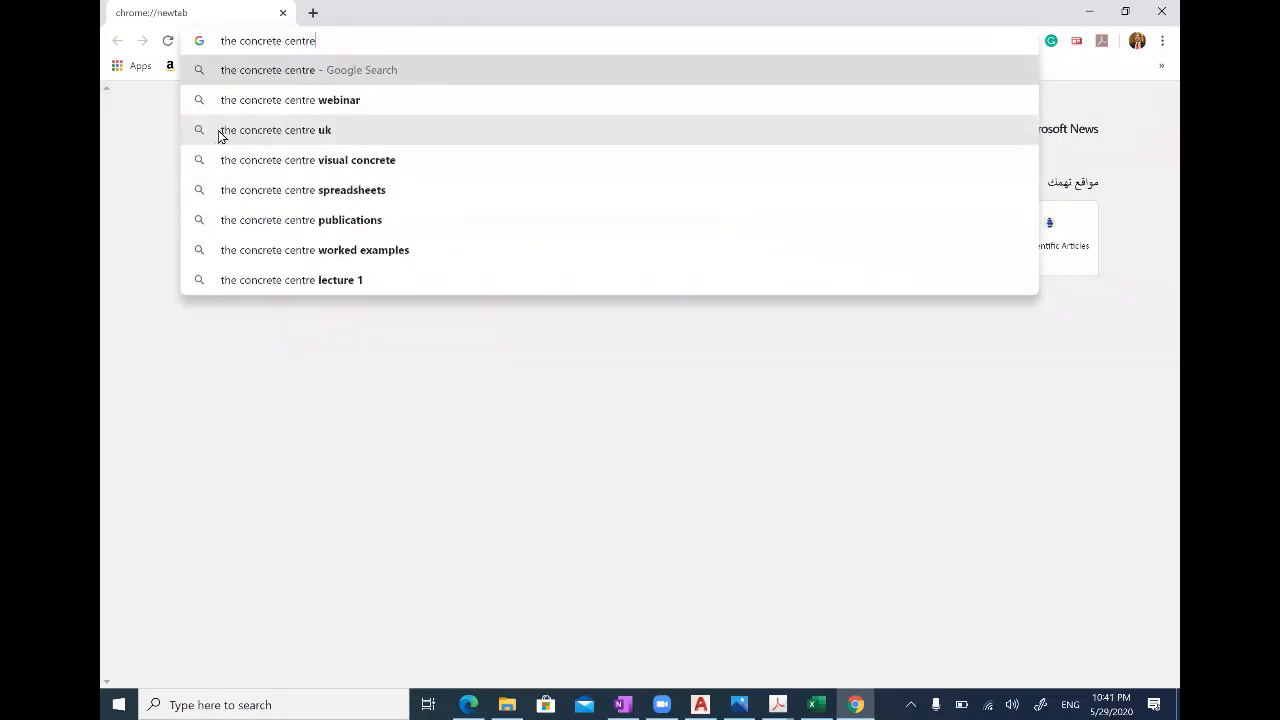
key("Return")
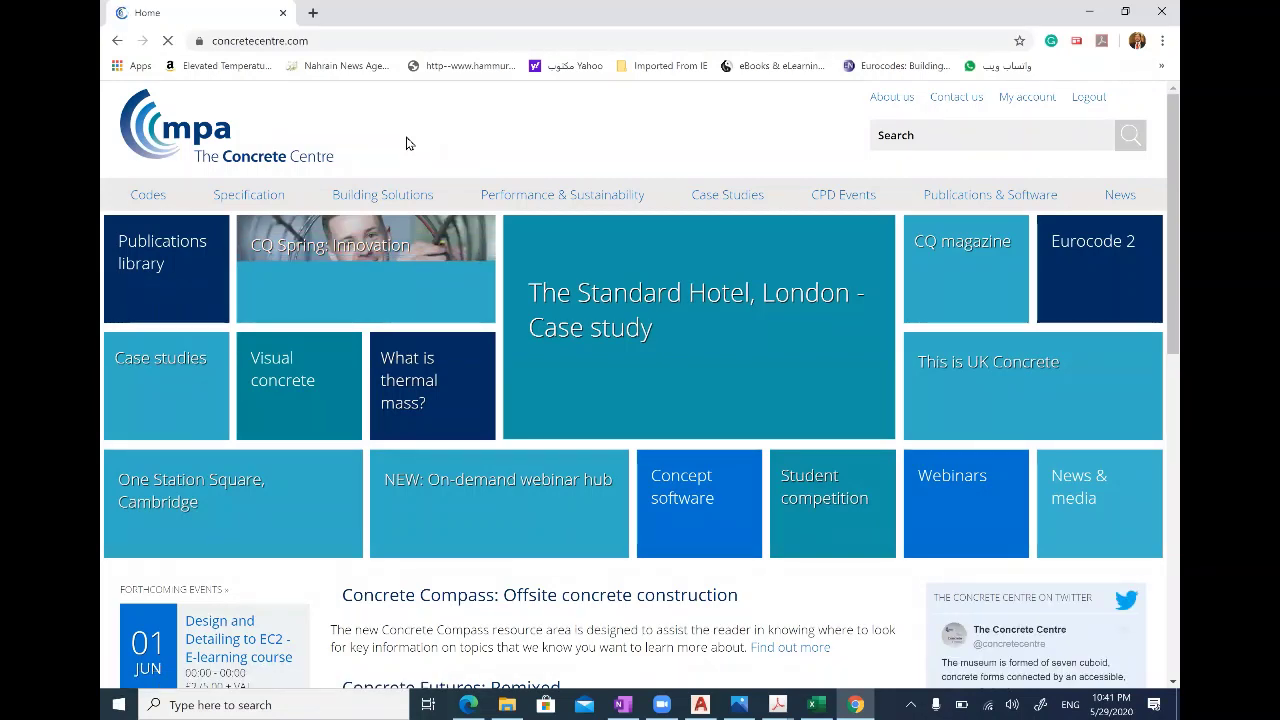
scroll(753, 593, "down", 1)
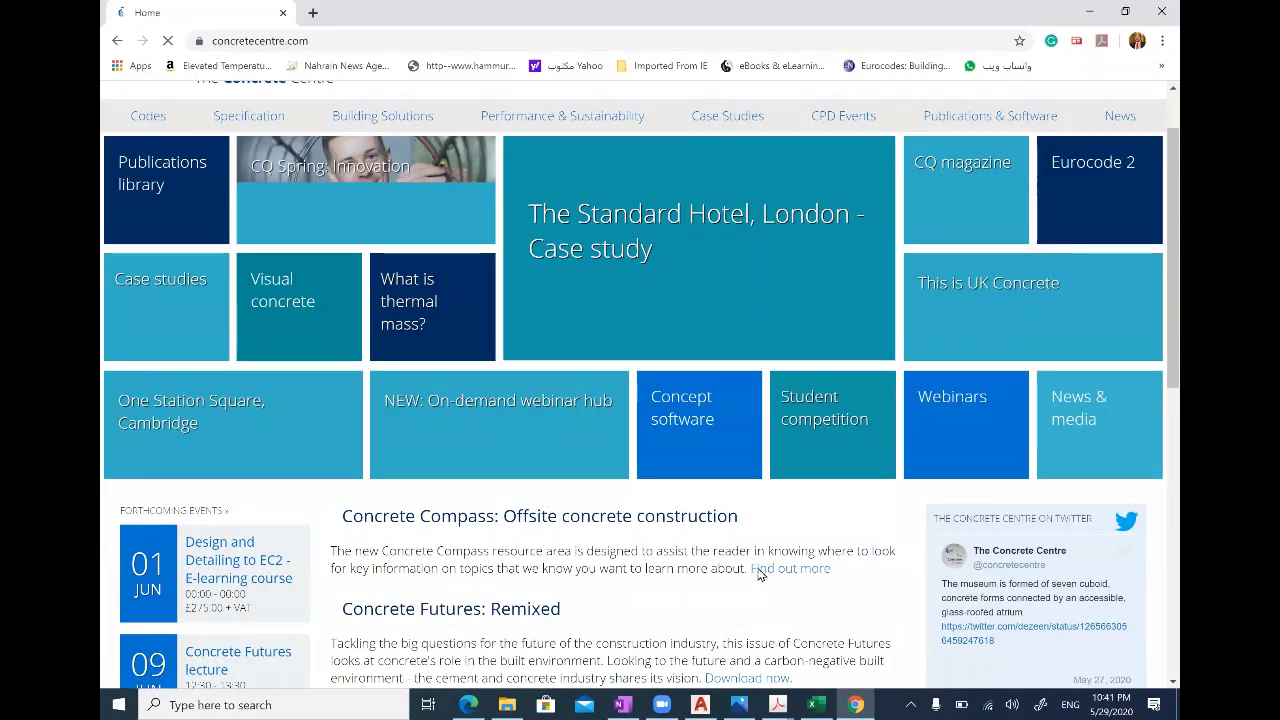
scroll(145, 441, "down", 2)
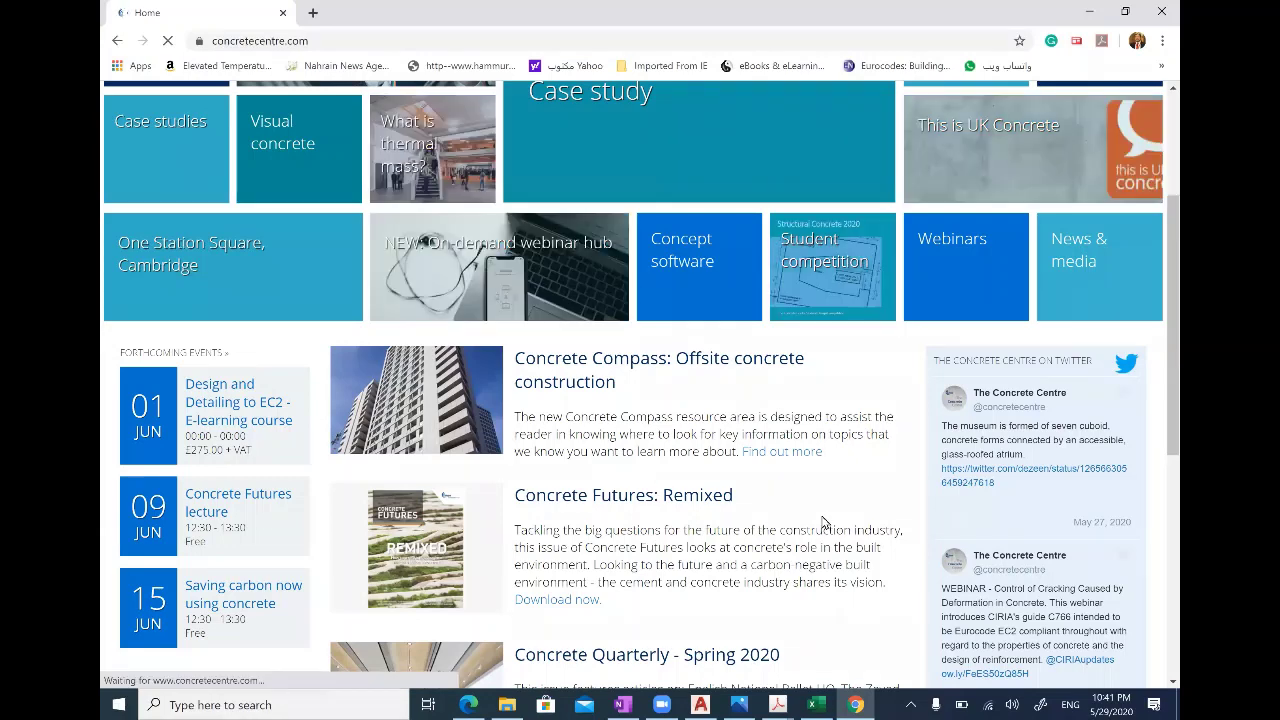
scroll(822, 522, "up", 2)
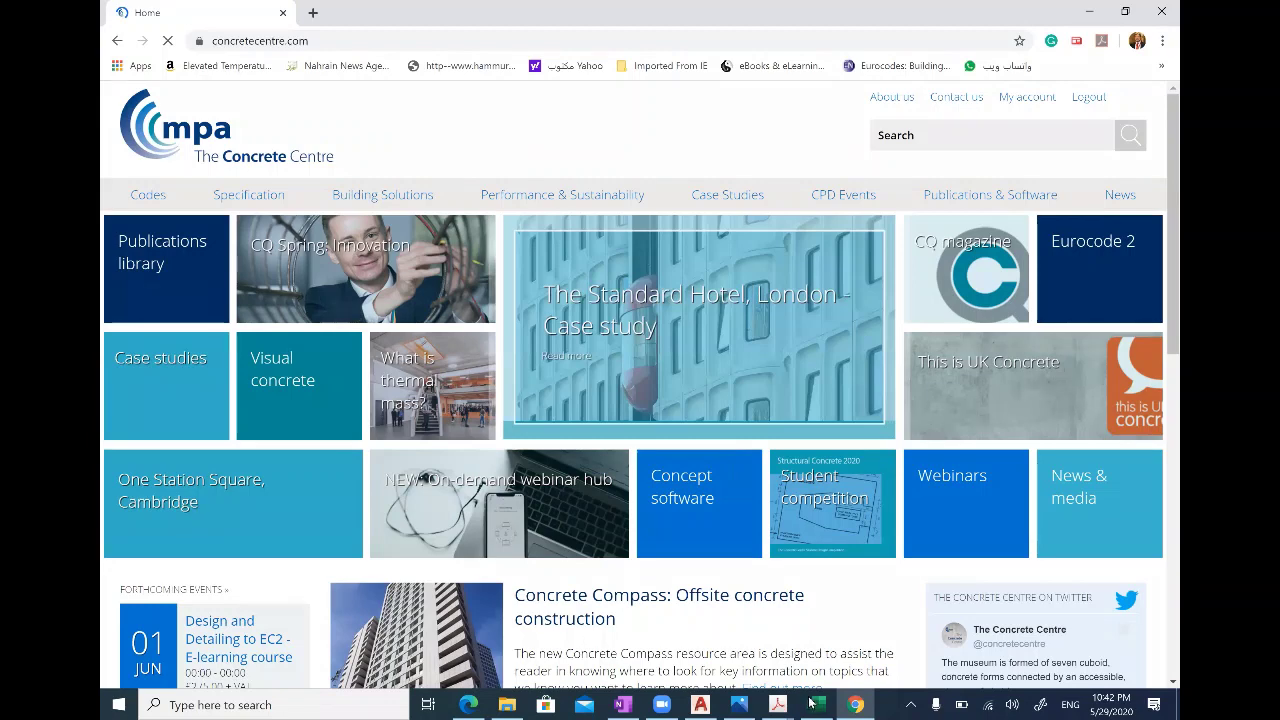
Step: Switch to the CONCEPT workbook in Excel and review the WELCOME sheet's assumptions, basic instructions and version history
left_click(815, 703)
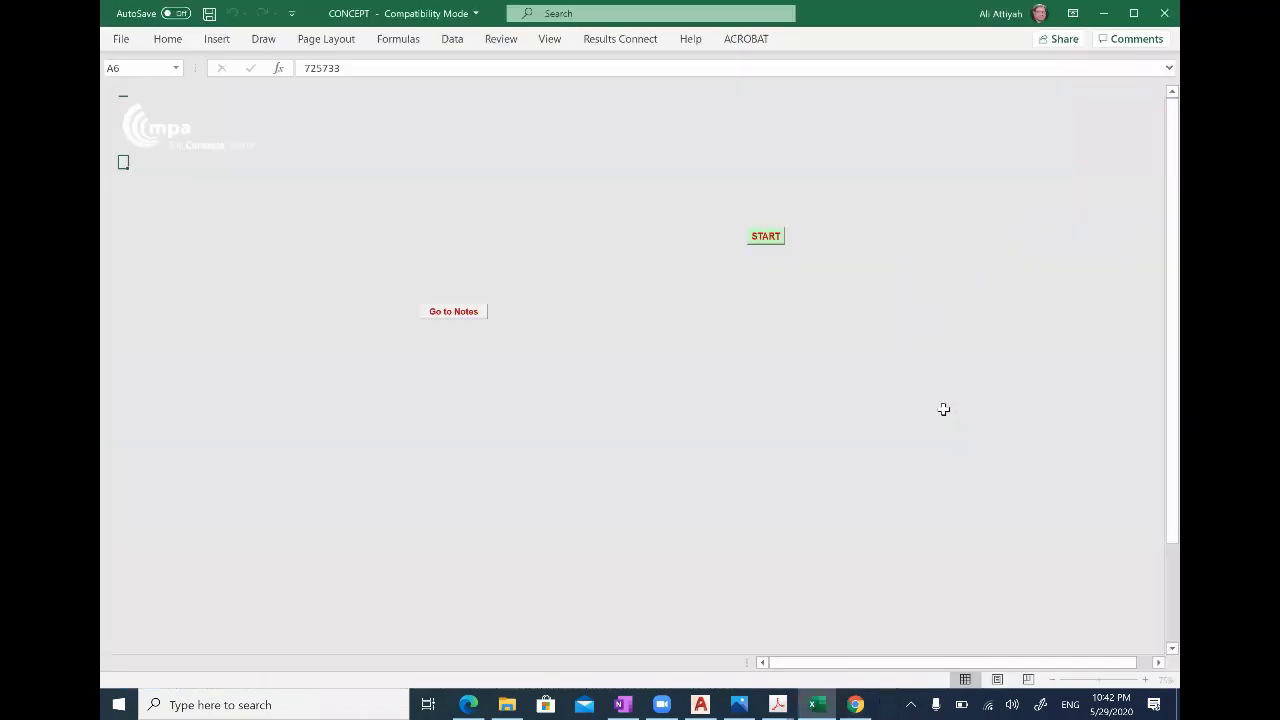
double_click(1040, 468)
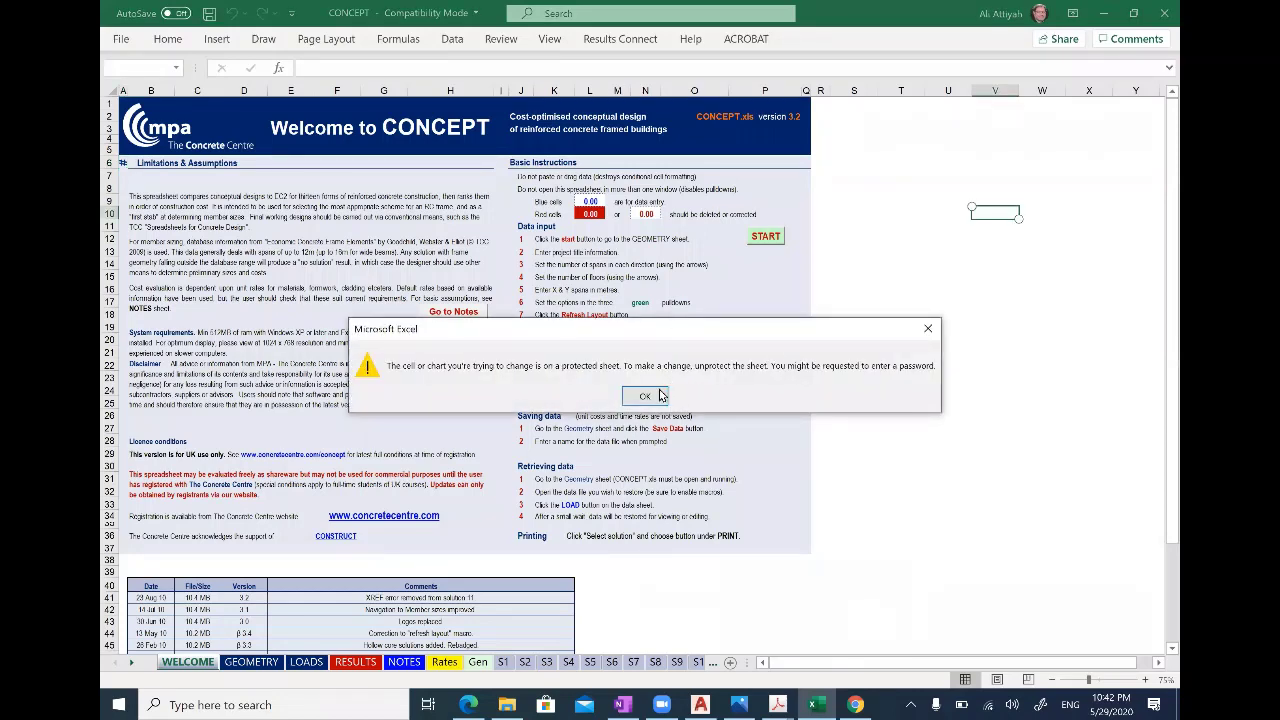
key("Return")
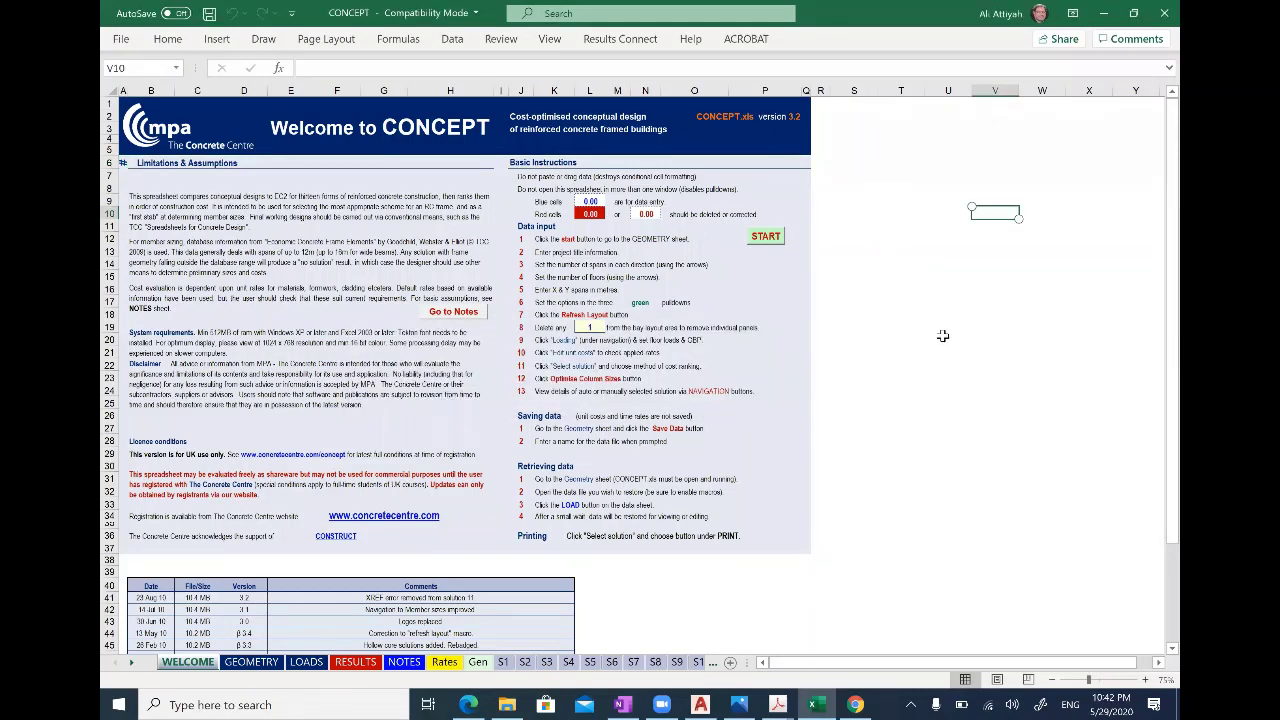
scroll(943, 340, "up", 1)
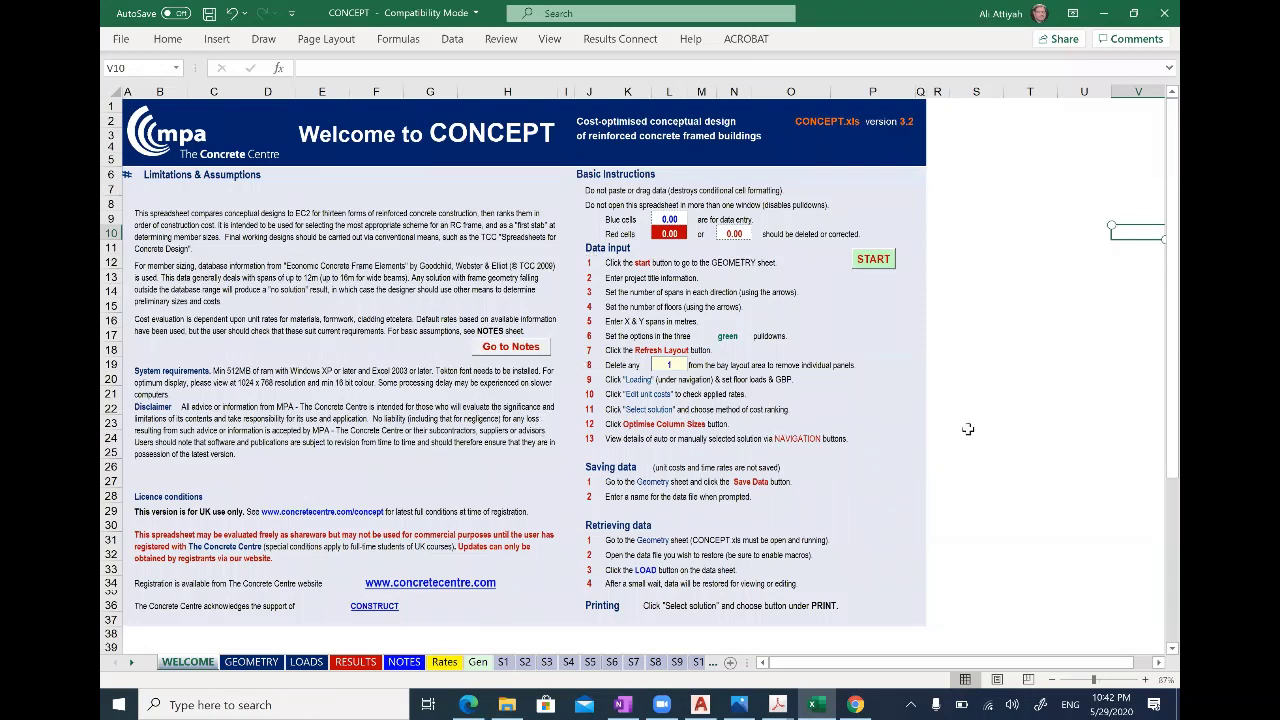
scroll(968, 428, "down", 1)
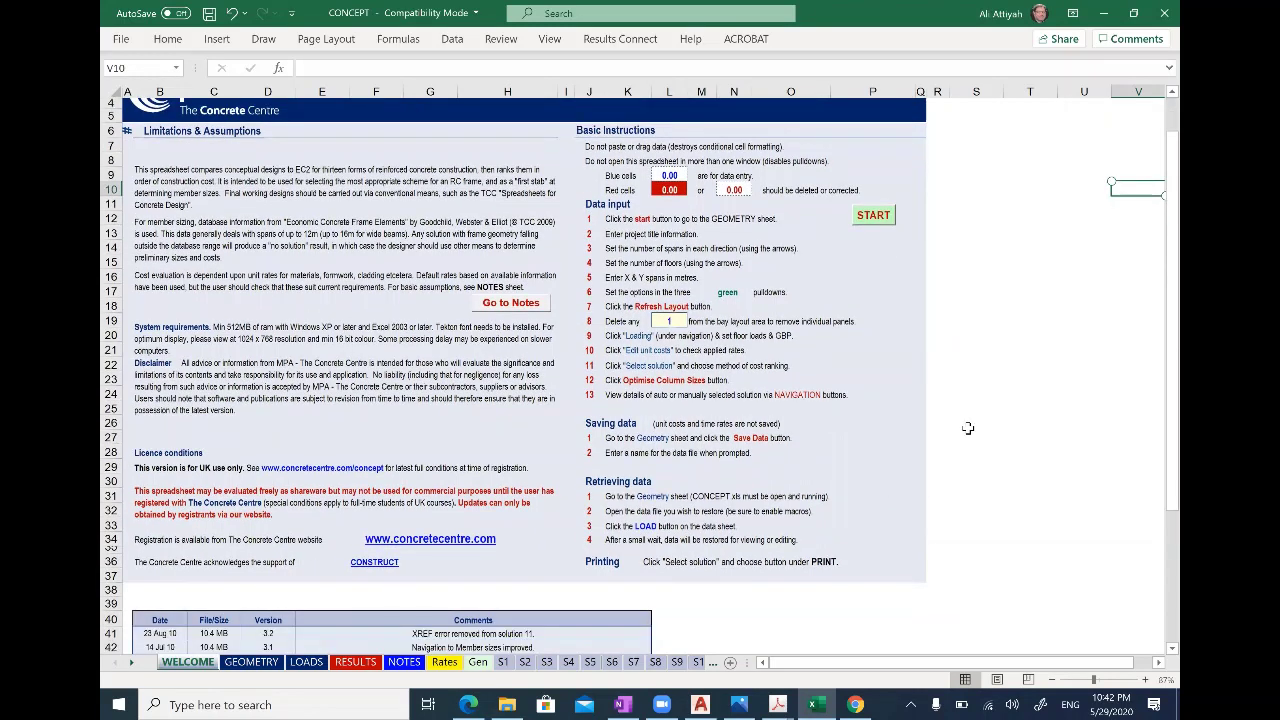
scroll(968, 428, "down", 3)
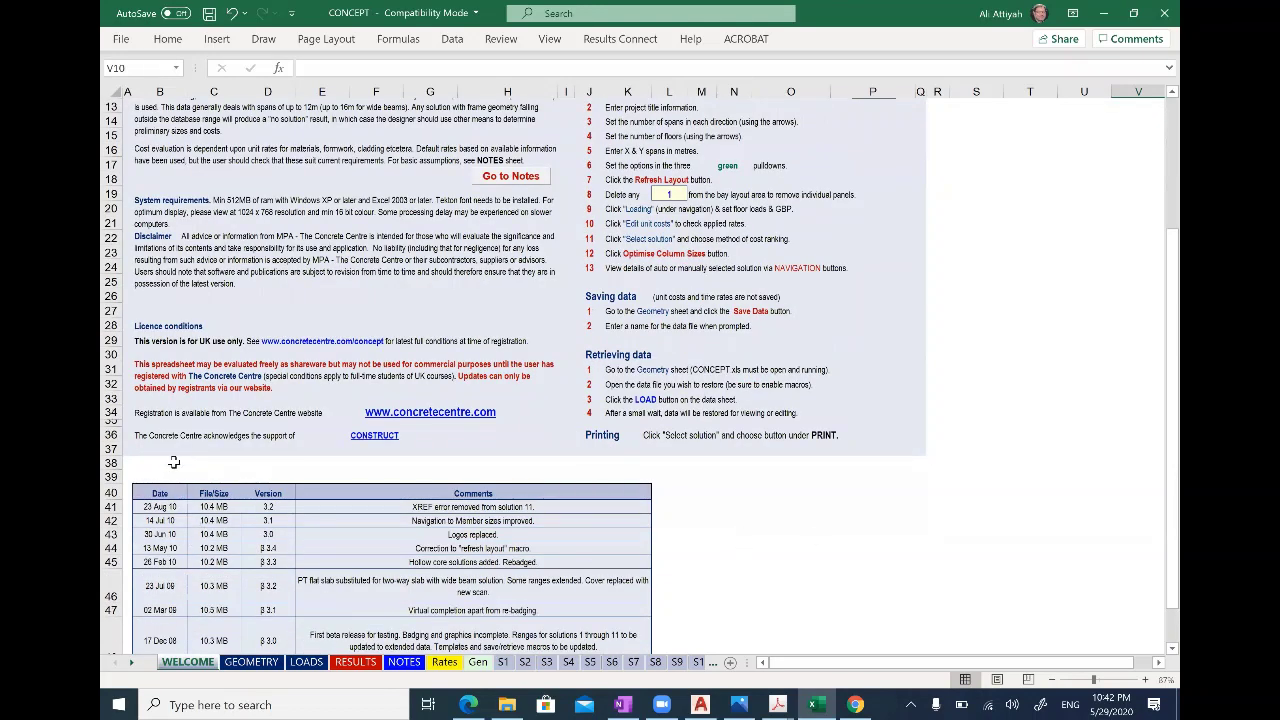
scroll(172, 466, "down", 1)
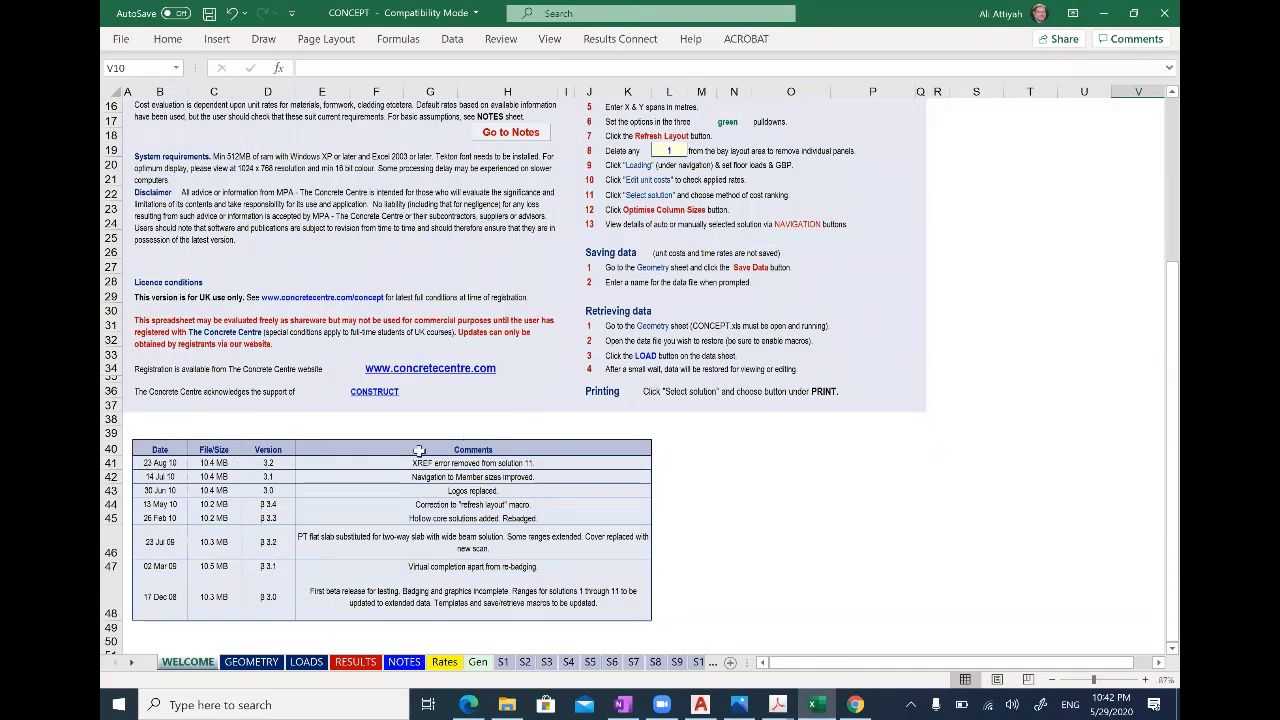
scroll(853, 364, "up", 5)
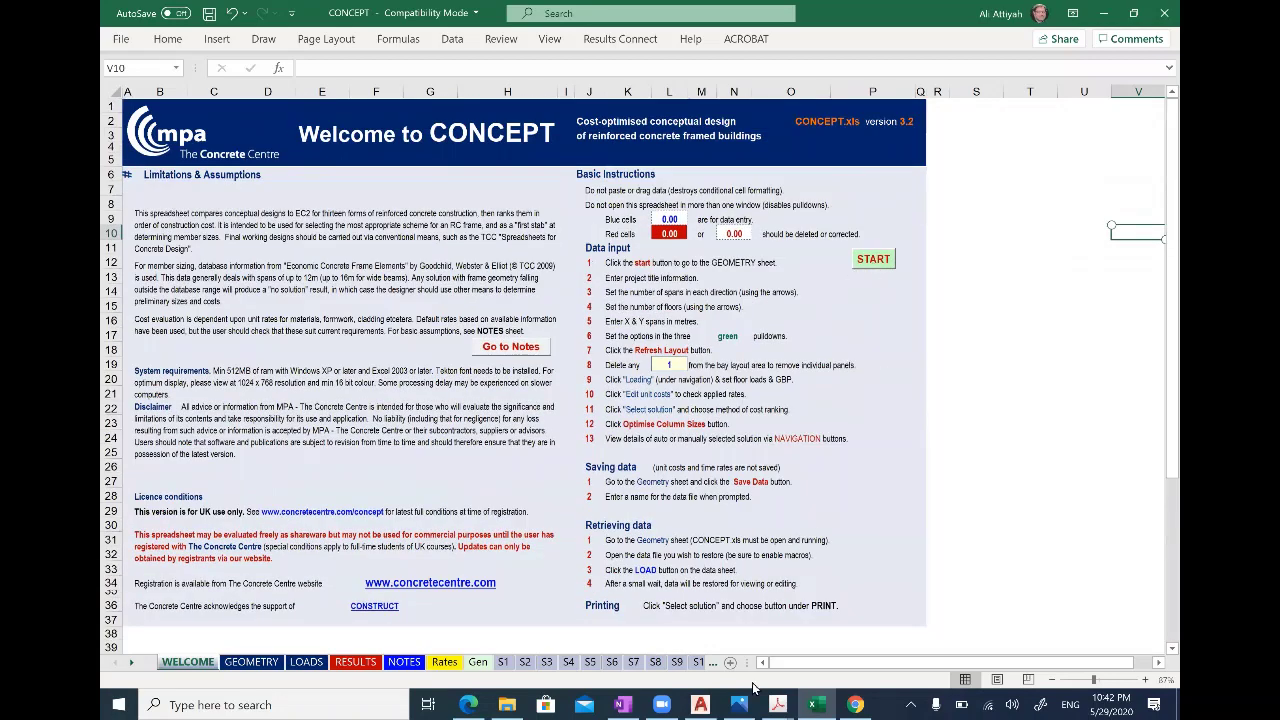
Step: Switch to Chrome to view the Concrete Centre home page again, and return to the CONCEPT workbook in Excel
left_click(855, 704)
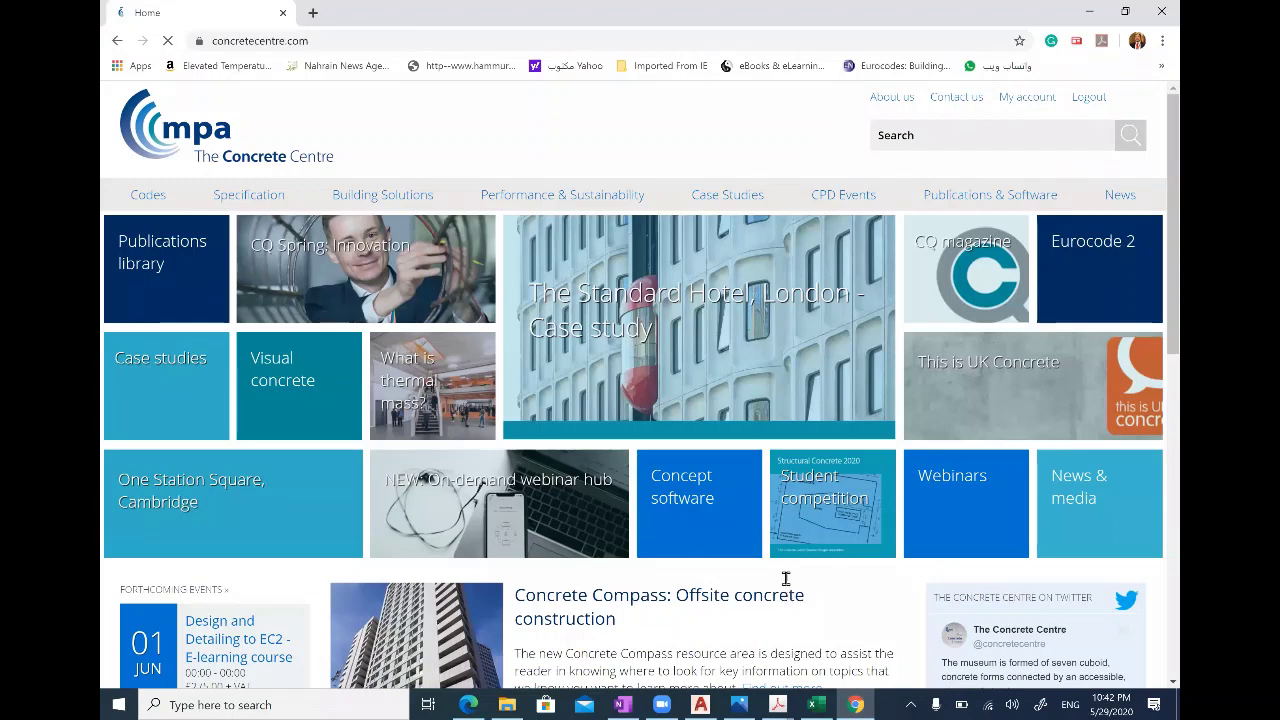
mouse_move(955, 200)
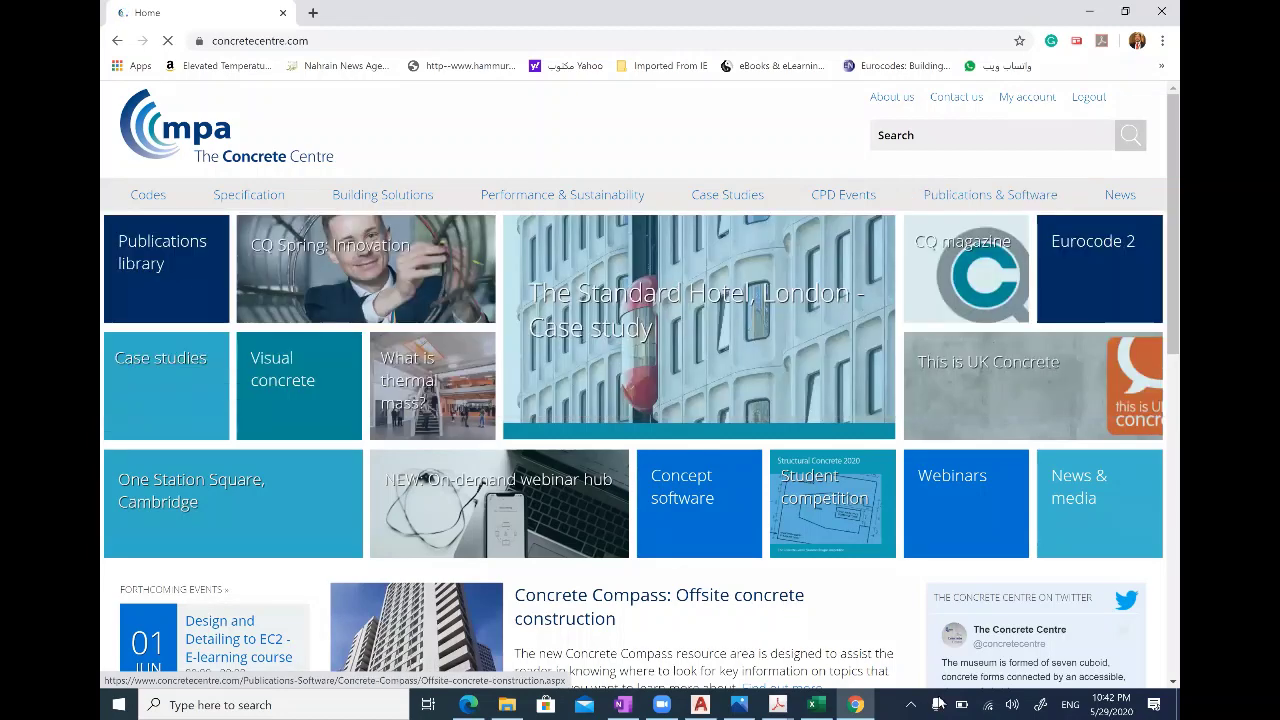
left_click(815, 703)
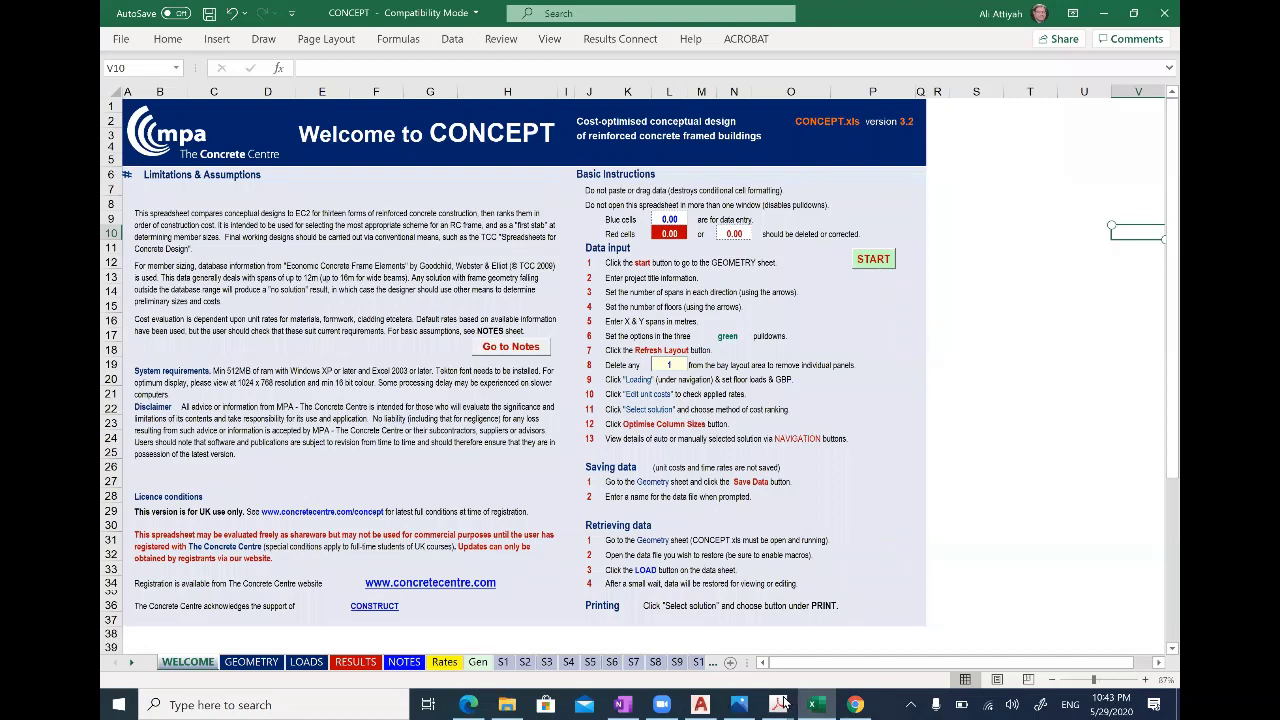
Step: Switch to AutoCAD, close the Help window and examine the bay spans and member notes on the Example.dwg floor plan
left_click(703, 704)
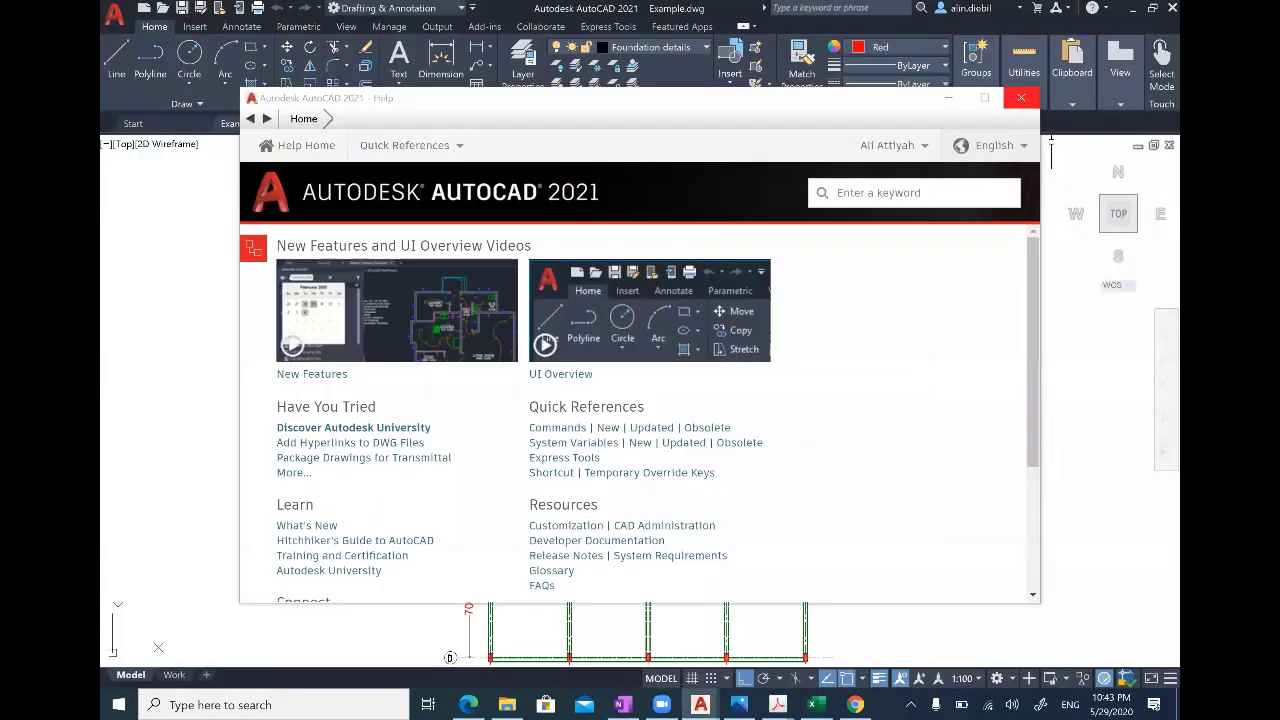
left_click(1020, 97)
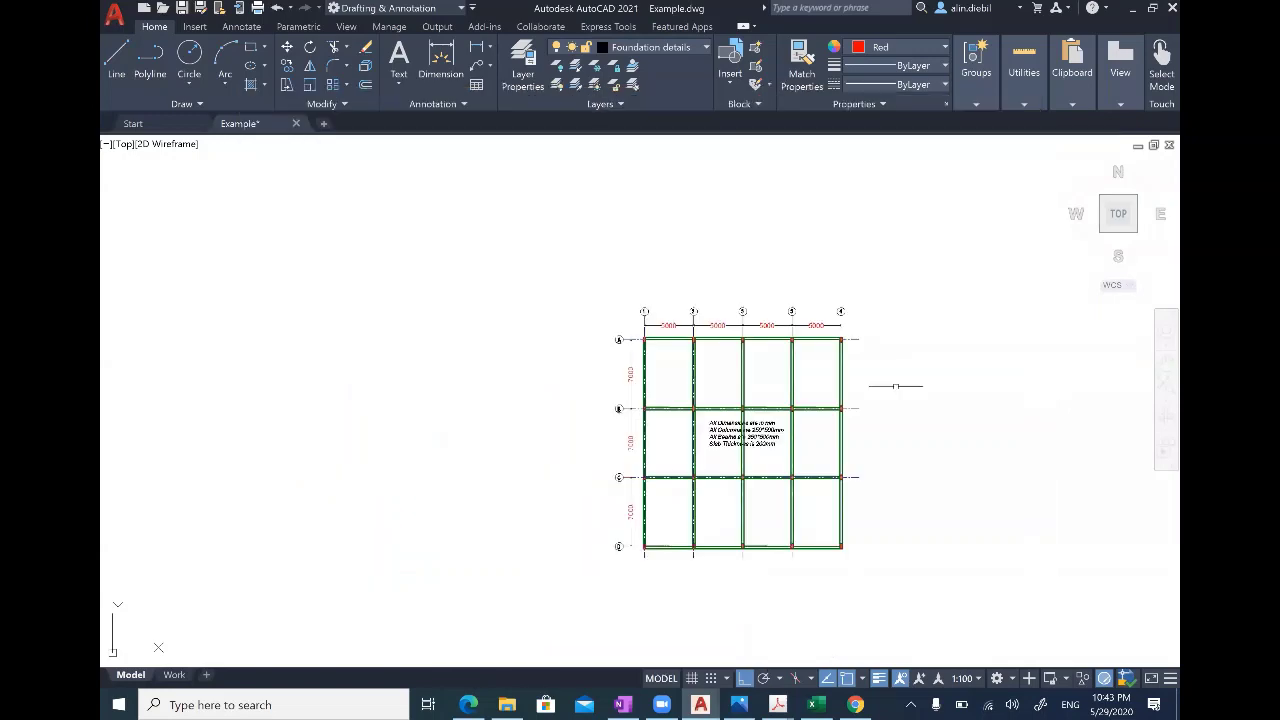
left_click(1160, 398)
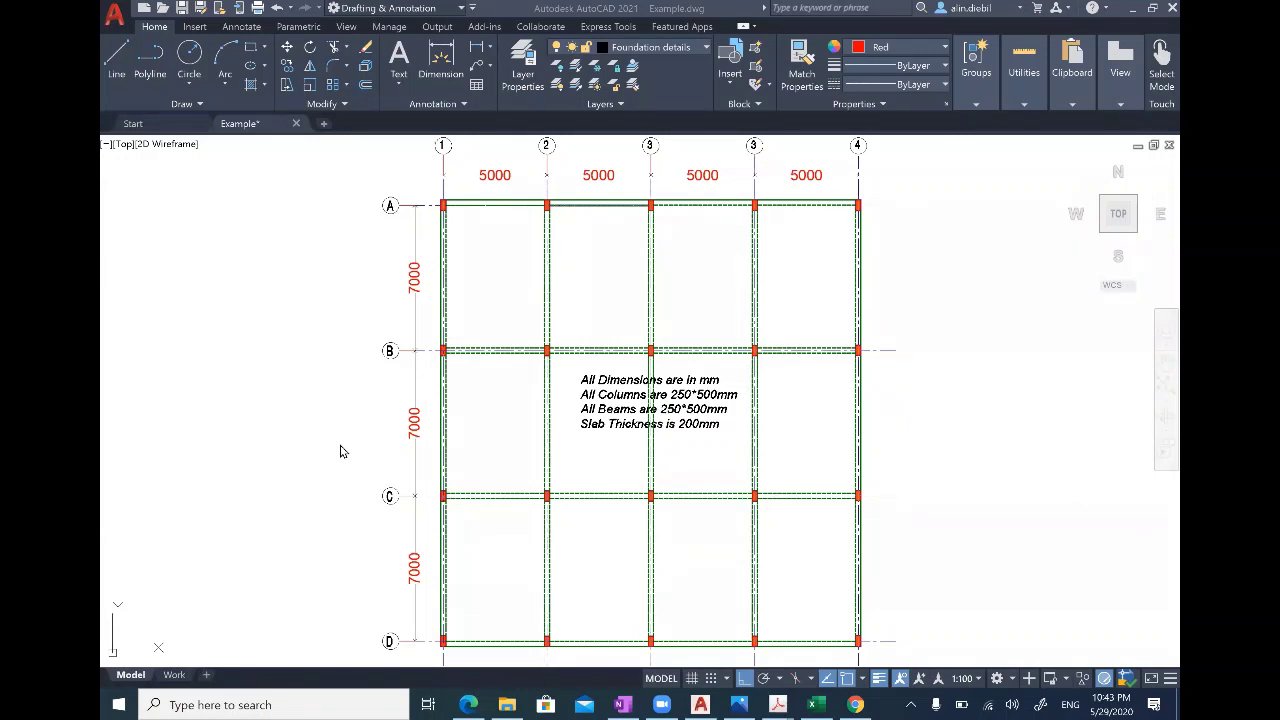
Step: Return to the CONCEPT workbook in Excel and start the data input on the GEOMETRY sheet
left_click(818, 704)
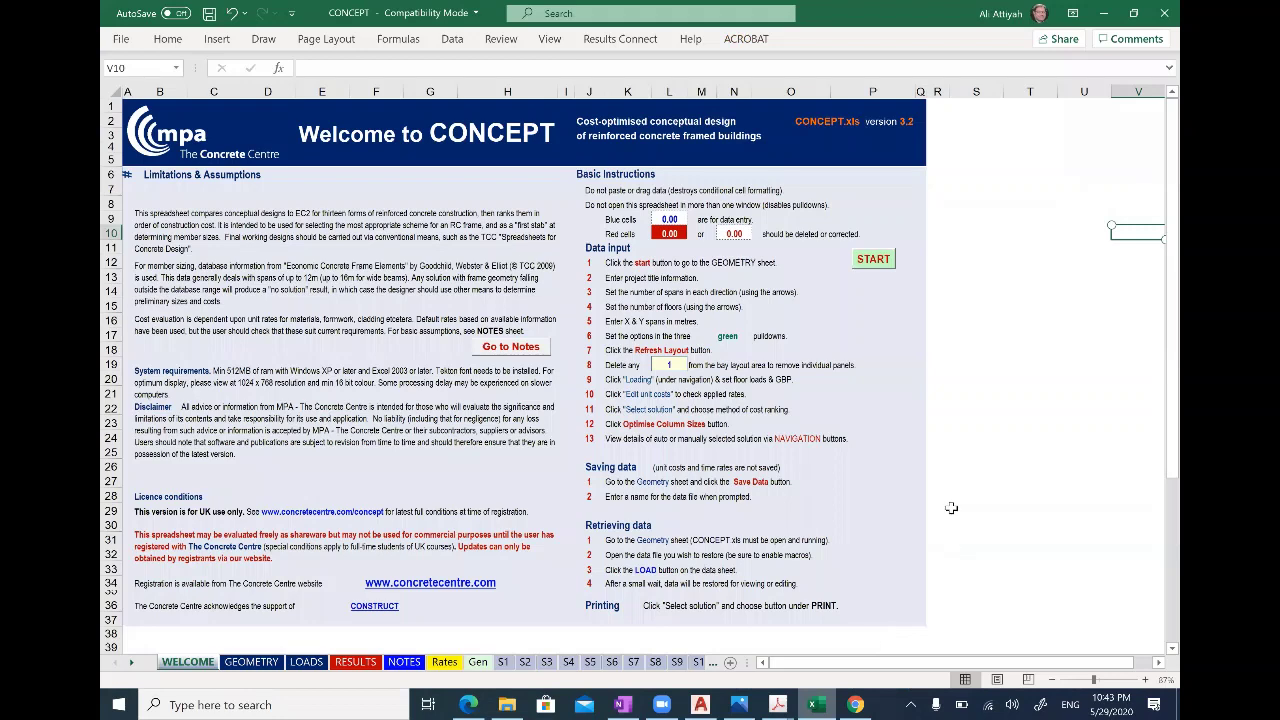
left_click(873, 258)
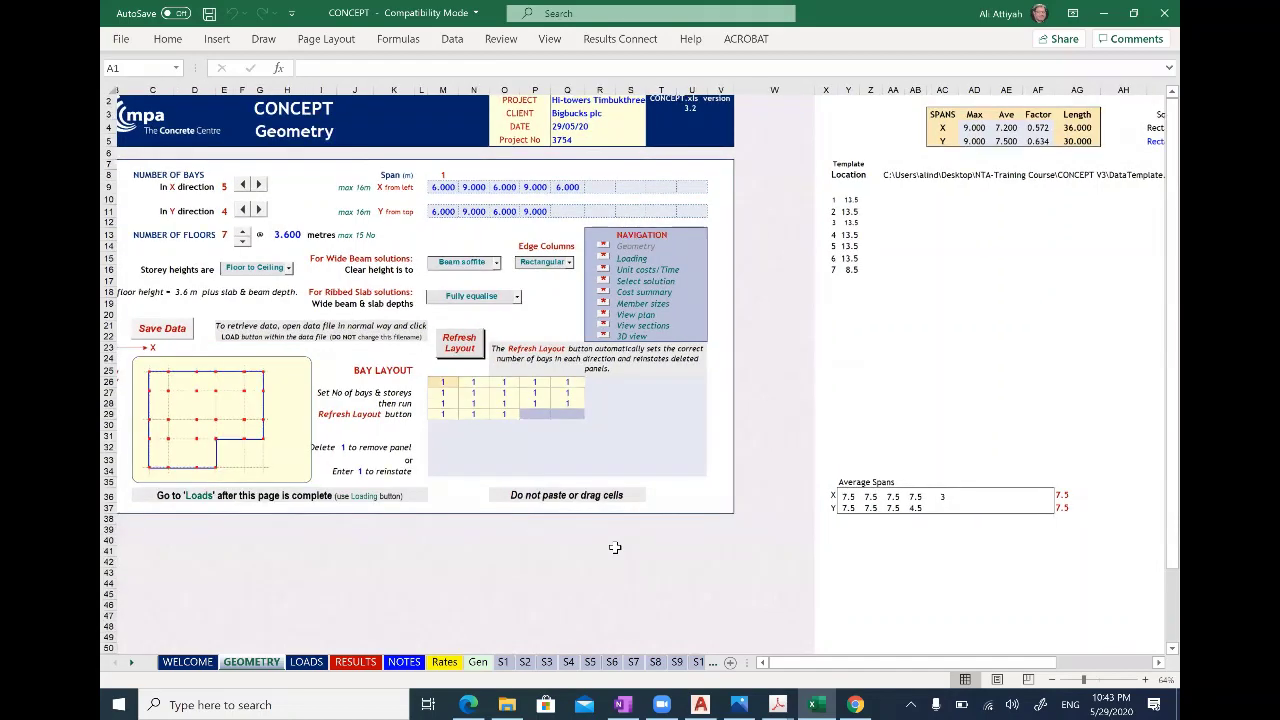
Step: Check the bay counts on the AutoCAD floor plan and, back in the Excel workbook, set 4 bays in X and 3 in Y
scroll(615, 547, "up", 2)
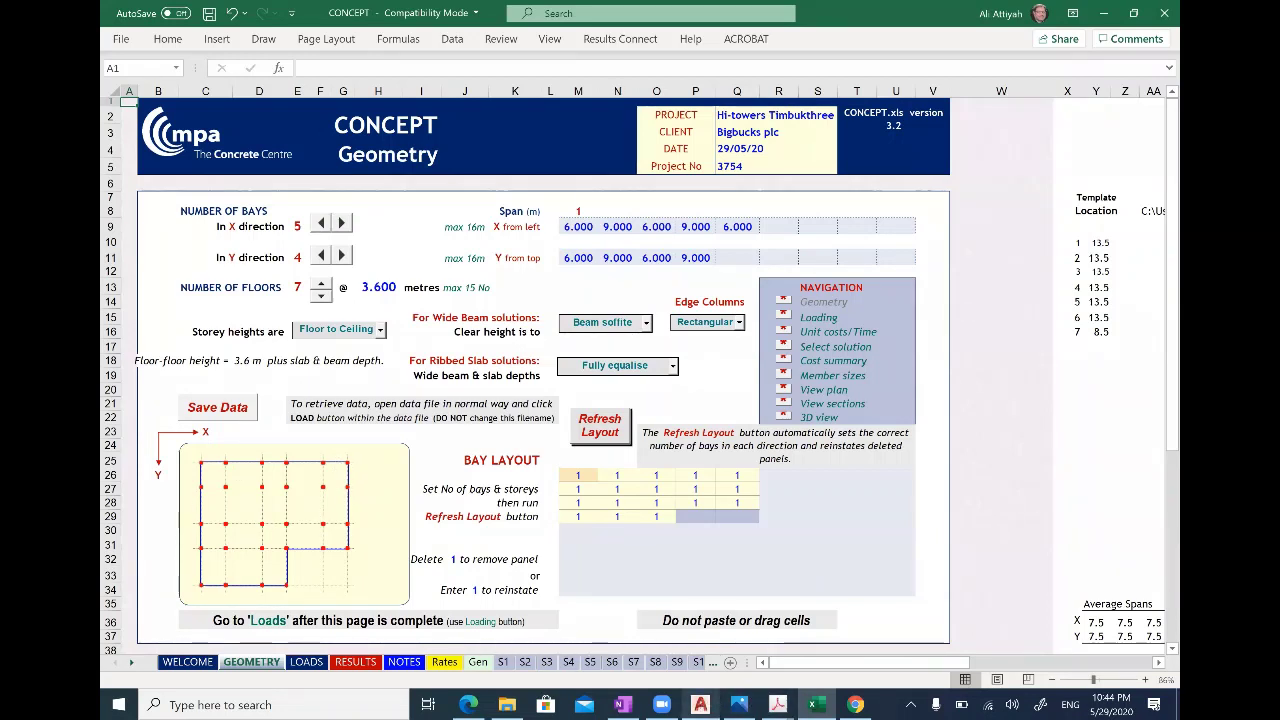
left_click(700, 704)
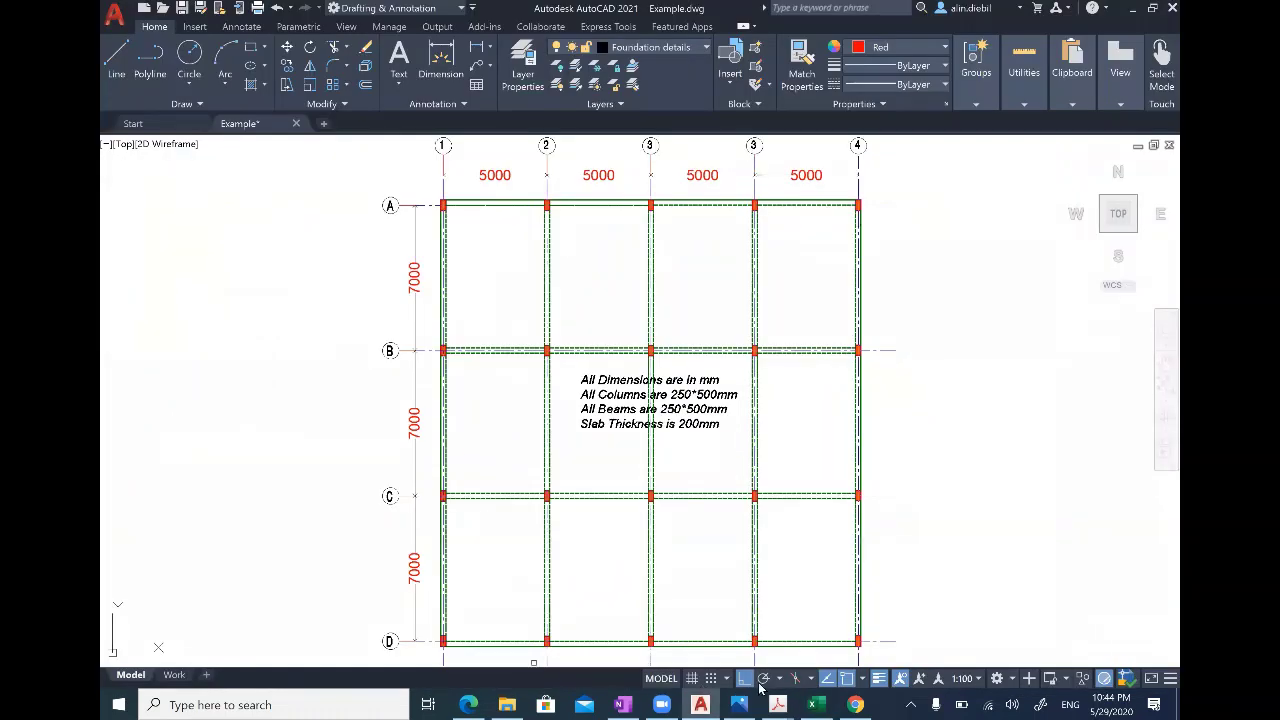
left_click(818, 704)
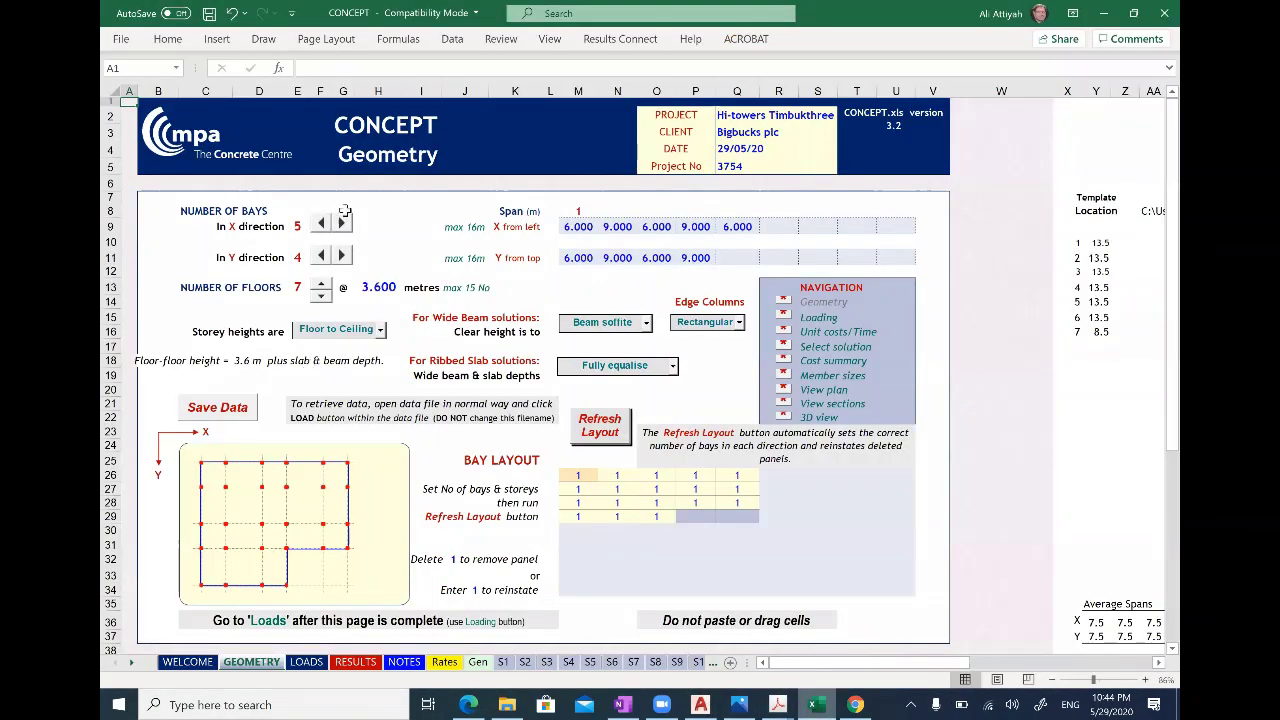
left_click(320, 225)
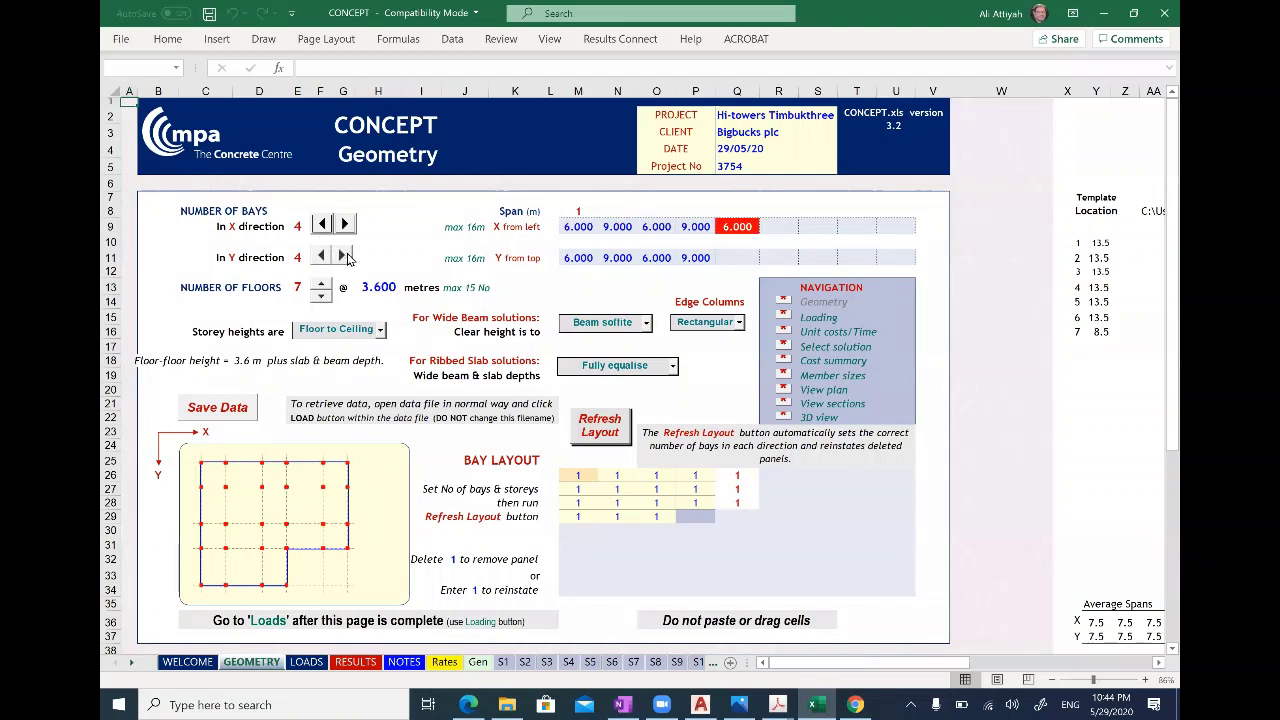
left_click(321, 257)
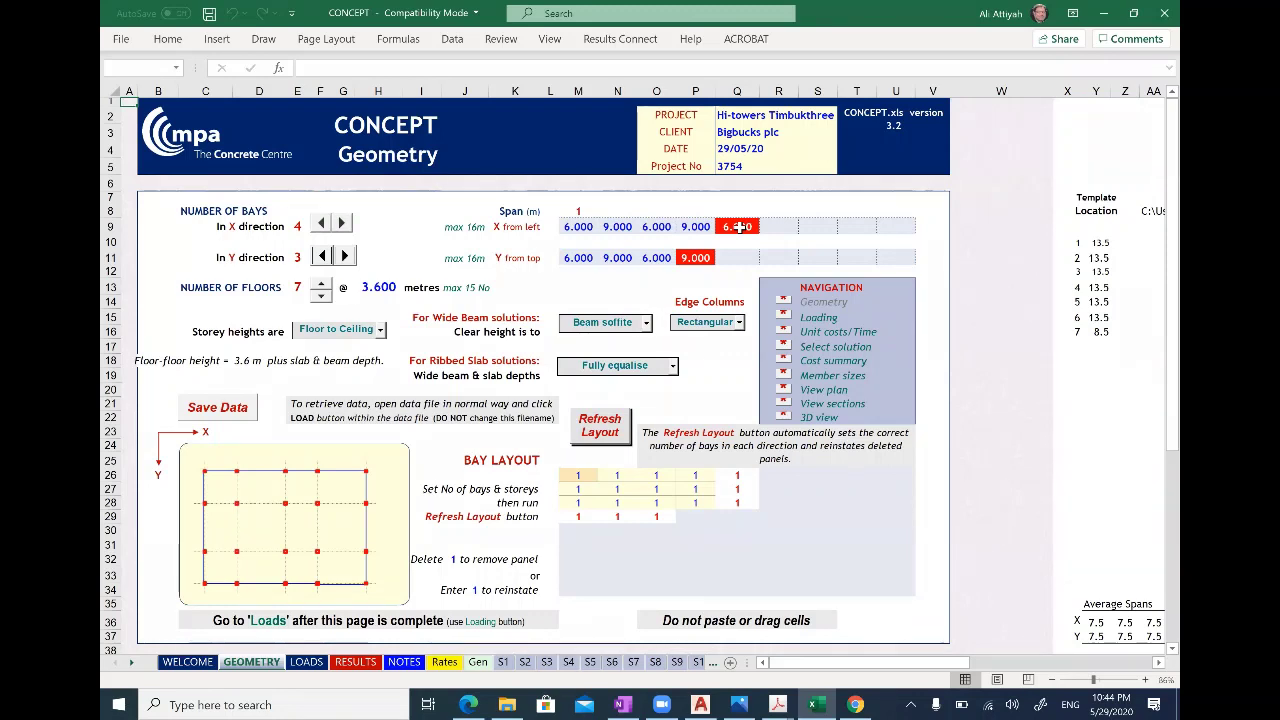
Step: Clear the surplus fifth X span and fourth Y span from the span rows
left_click(742, 226)
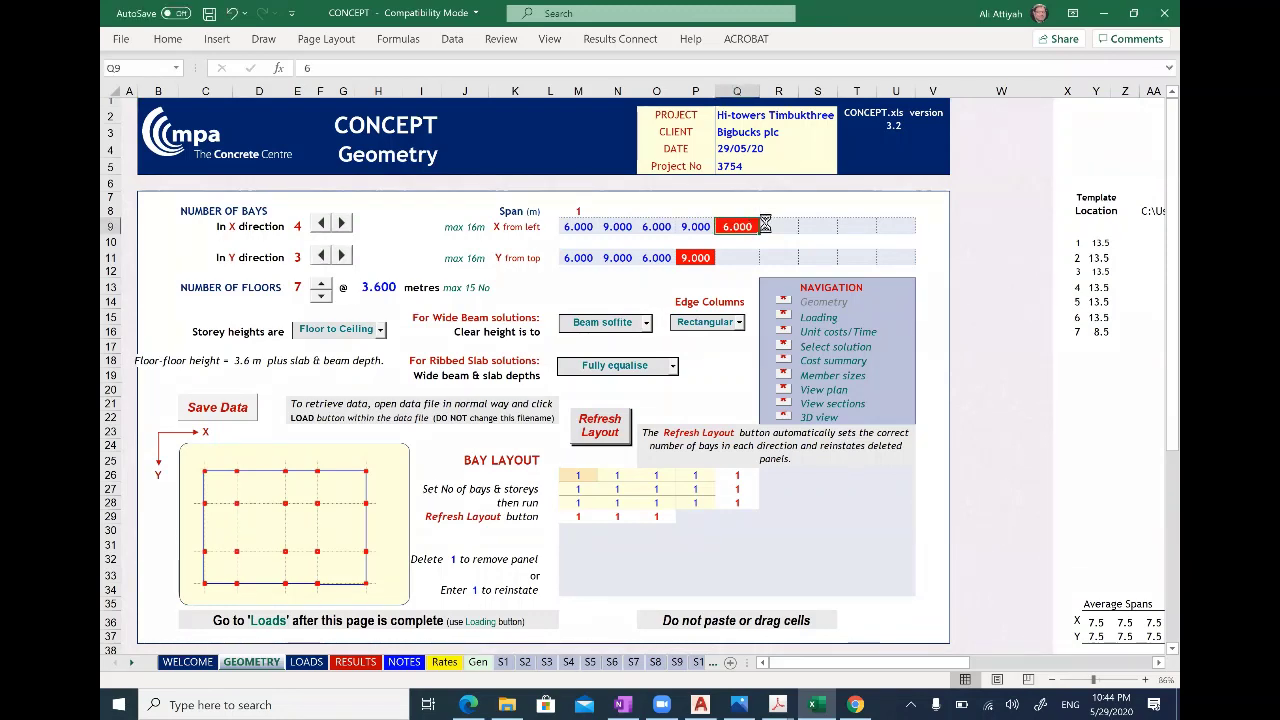
key("Delete")
left_click(694, 257)
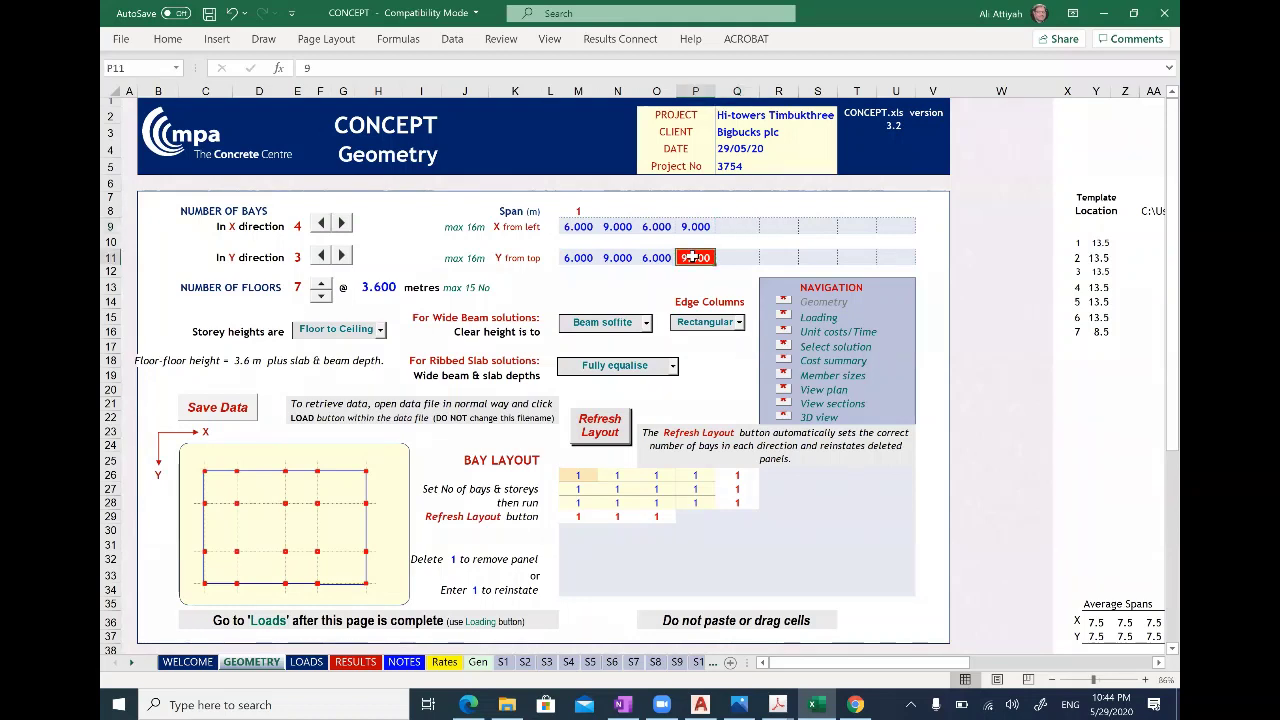
key("Delete")
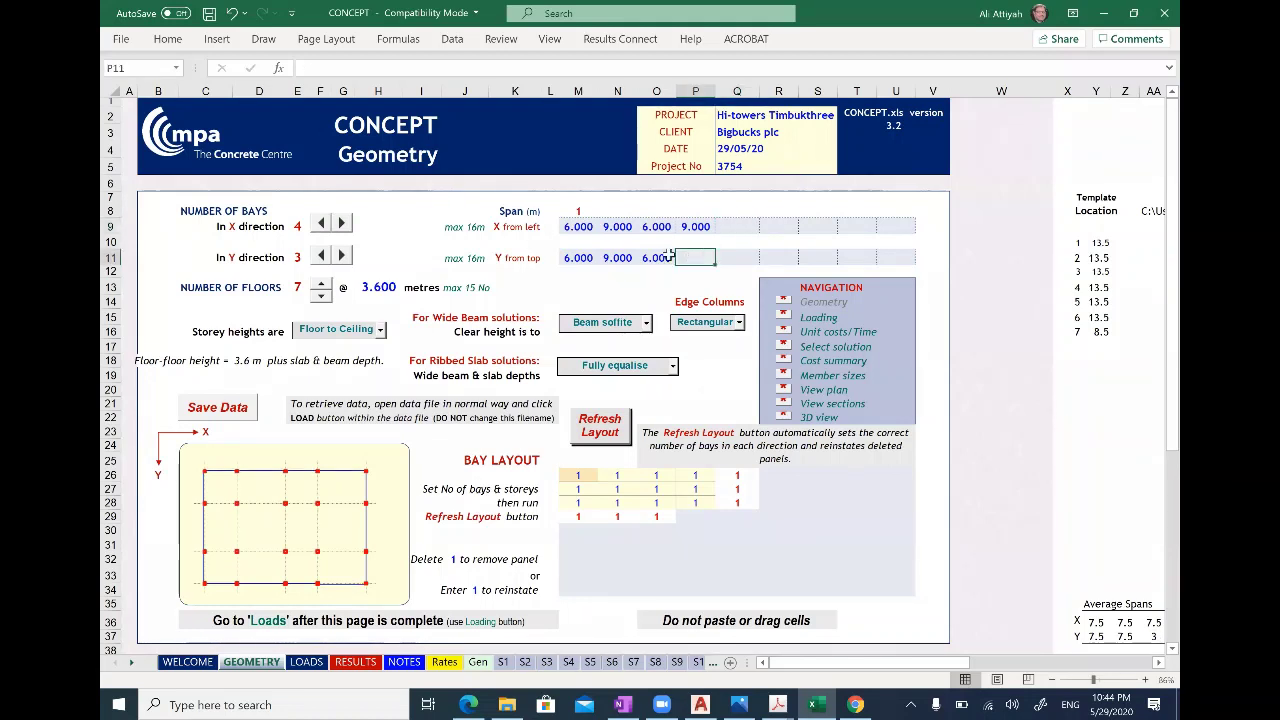
Step: Set all four X-direction spans to 5 m
left_click(580, 227)
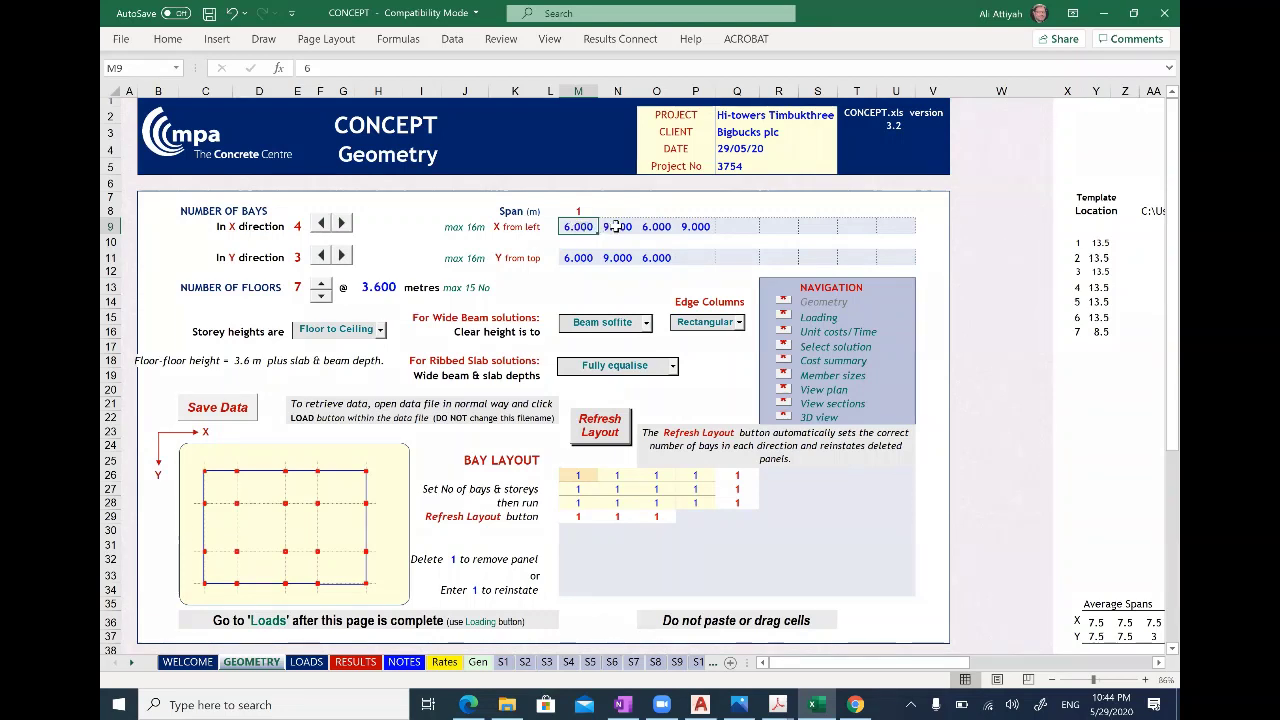
type("5")
key("Tab")
type("5")
key("Tab")
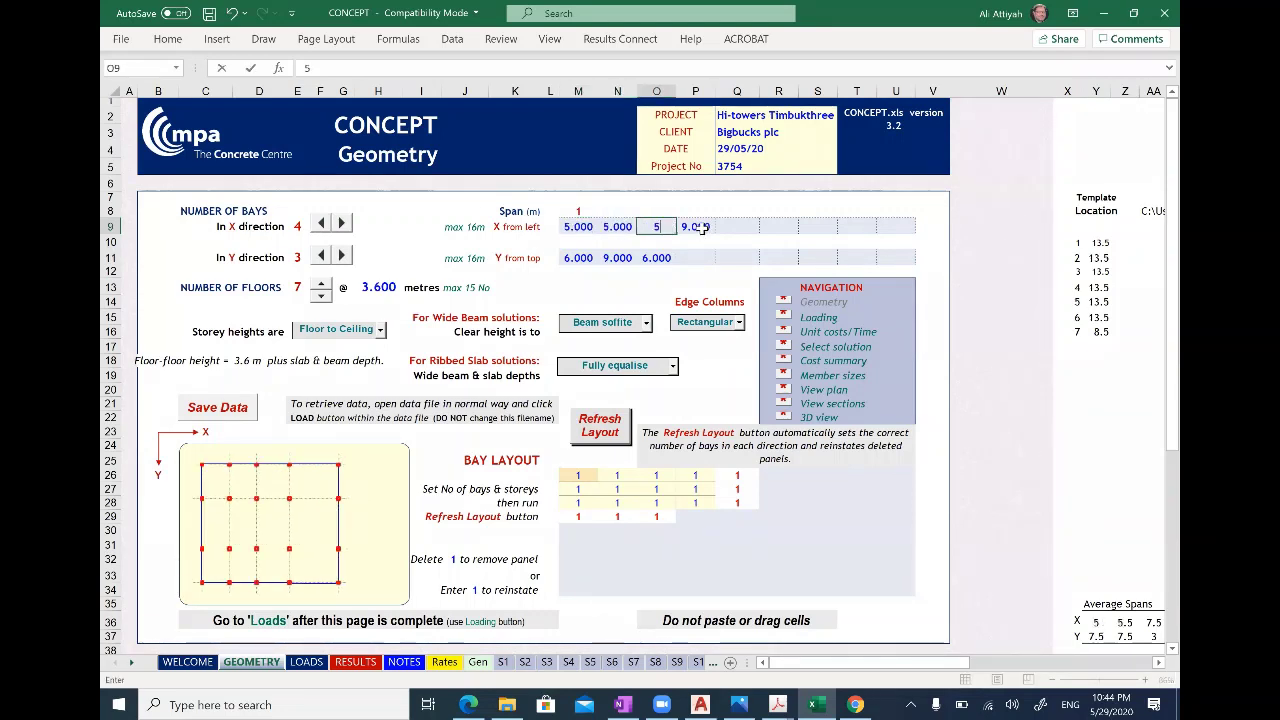
type("5")
key("Tab")
type("5")
left_click(571, 258)
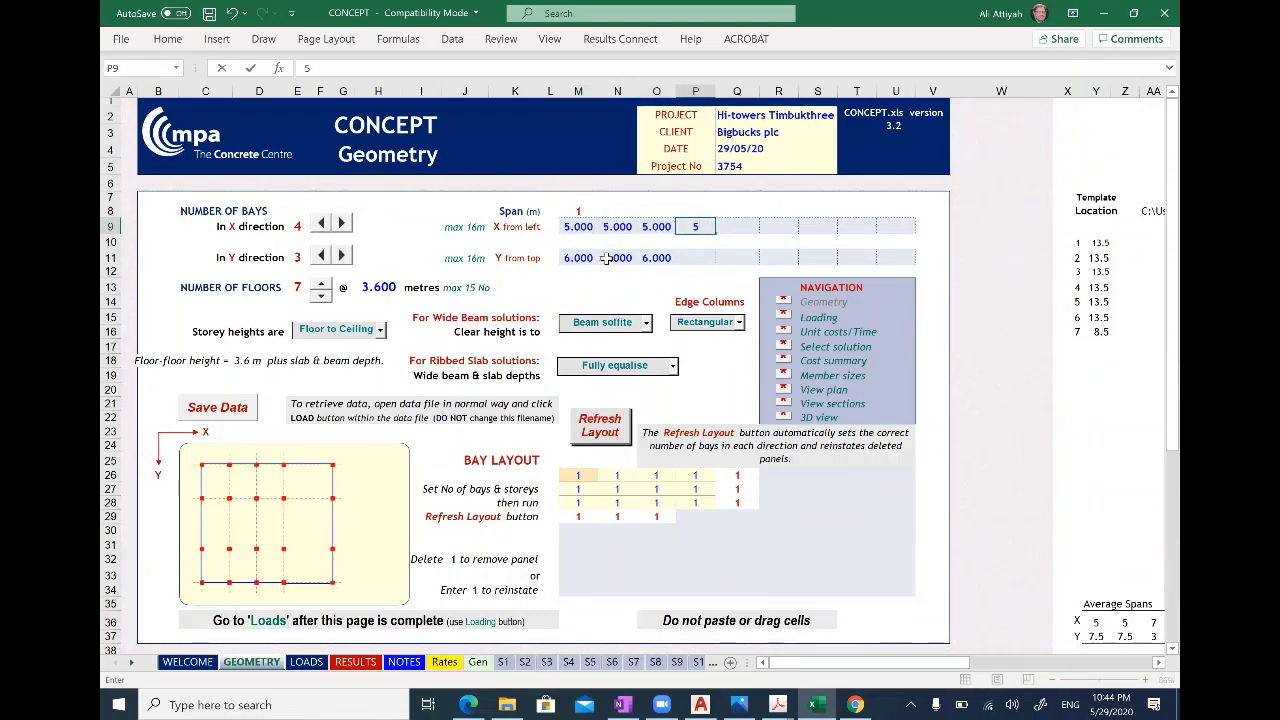
type("5")
key("Tab")
type("5")
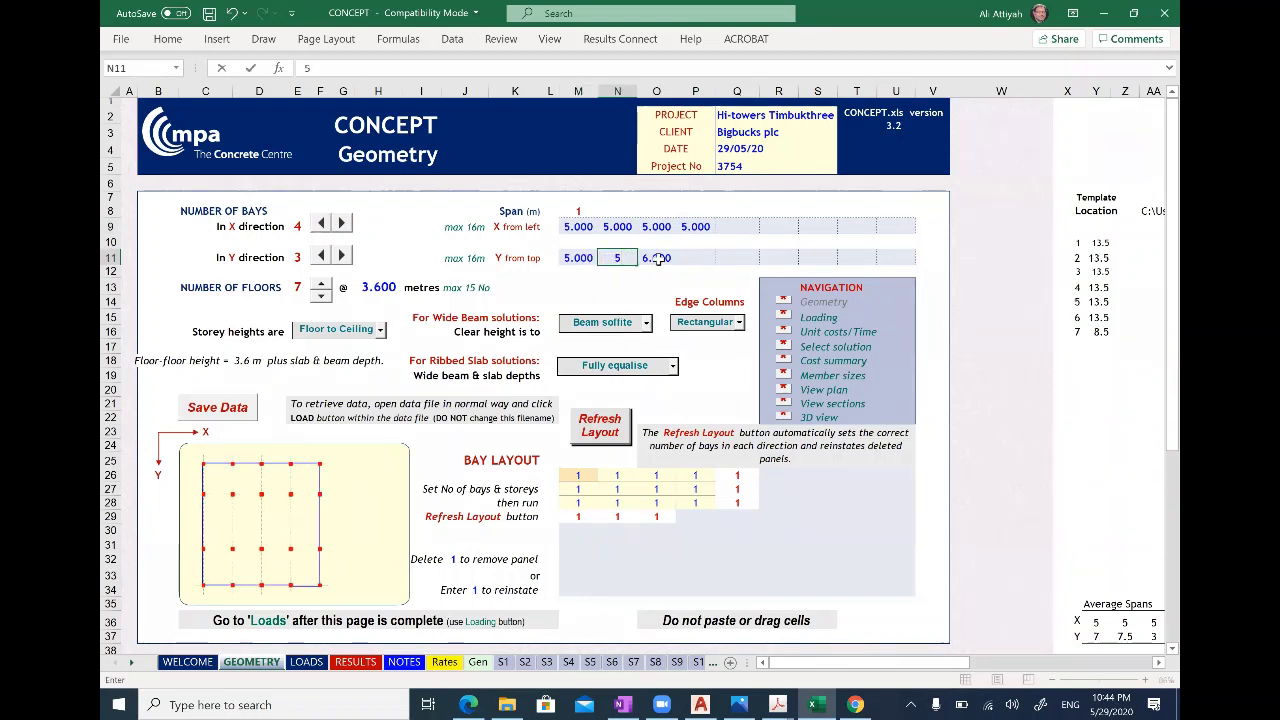
Step: Set all three Y-direction spans to 7 m
left_click(581, 257)
type("7")
key("Tab")
type("7")
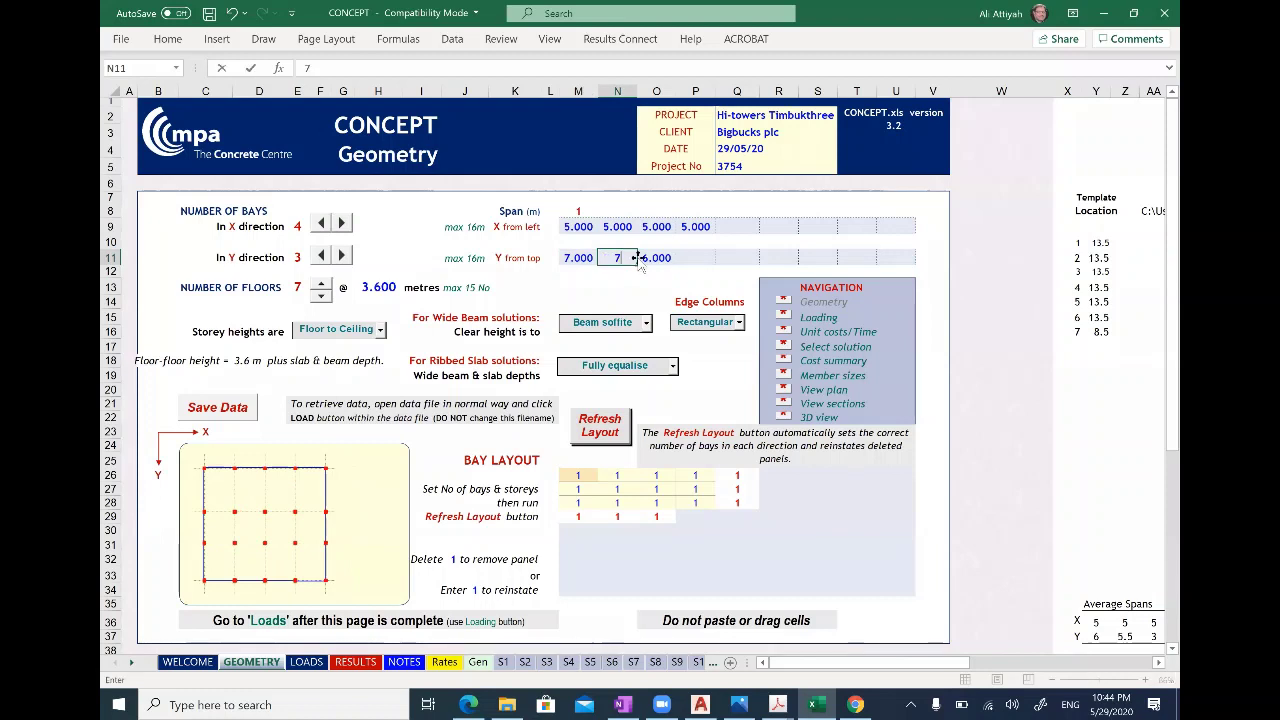
key("Tab")
type("7")
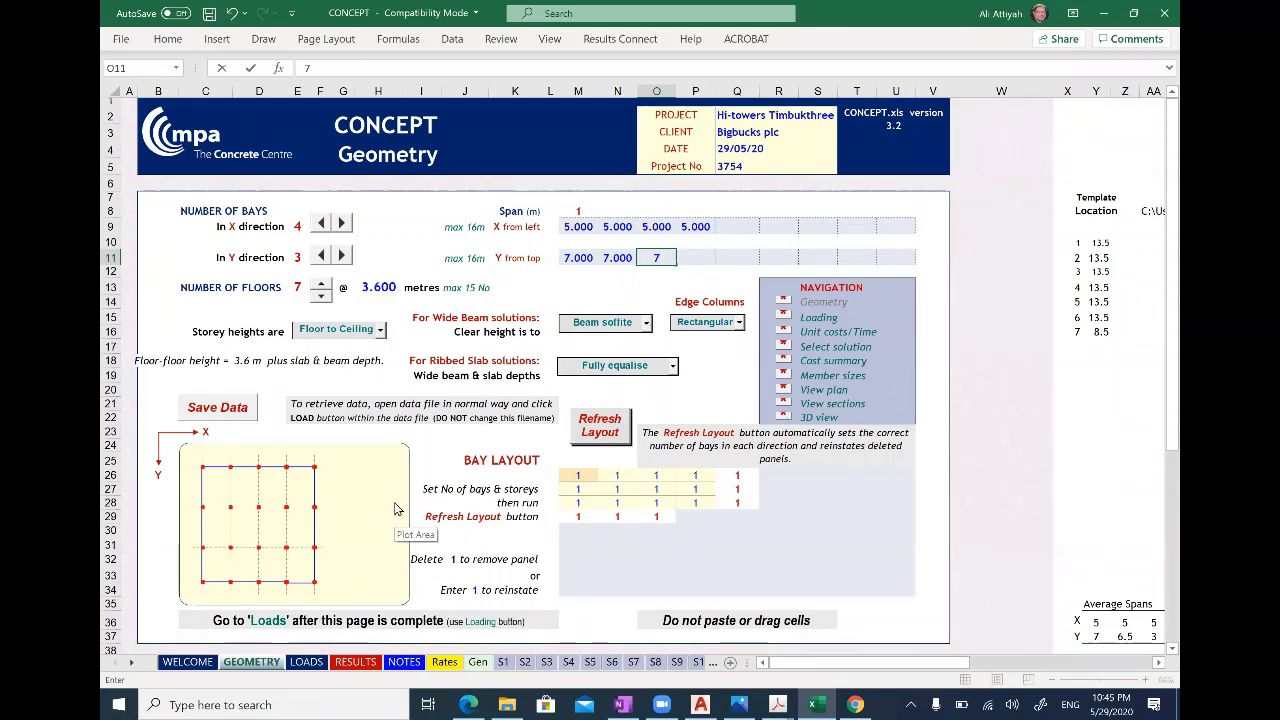
Step: Set the number of floors to 5 and define the storey heights as Floor to Floor
left_click(323, 298)
left_click(323, 298)
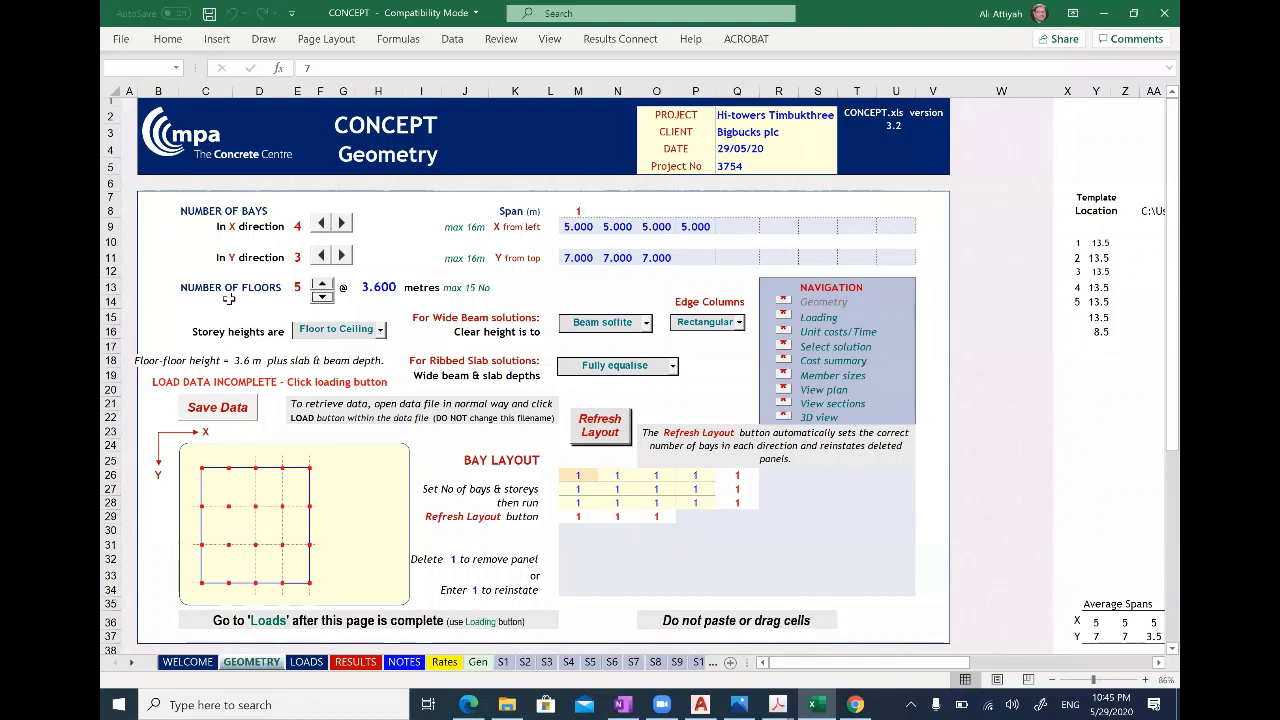
left_click(392, 333)
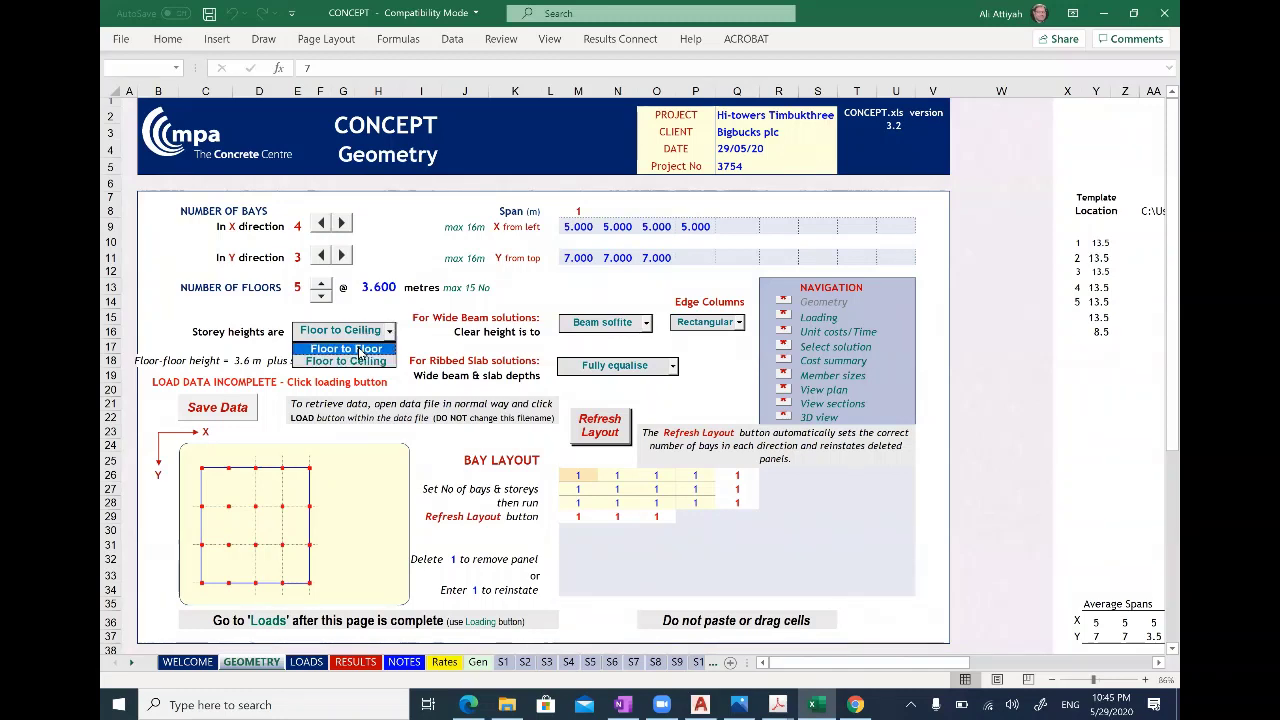
left_click(359, 350)
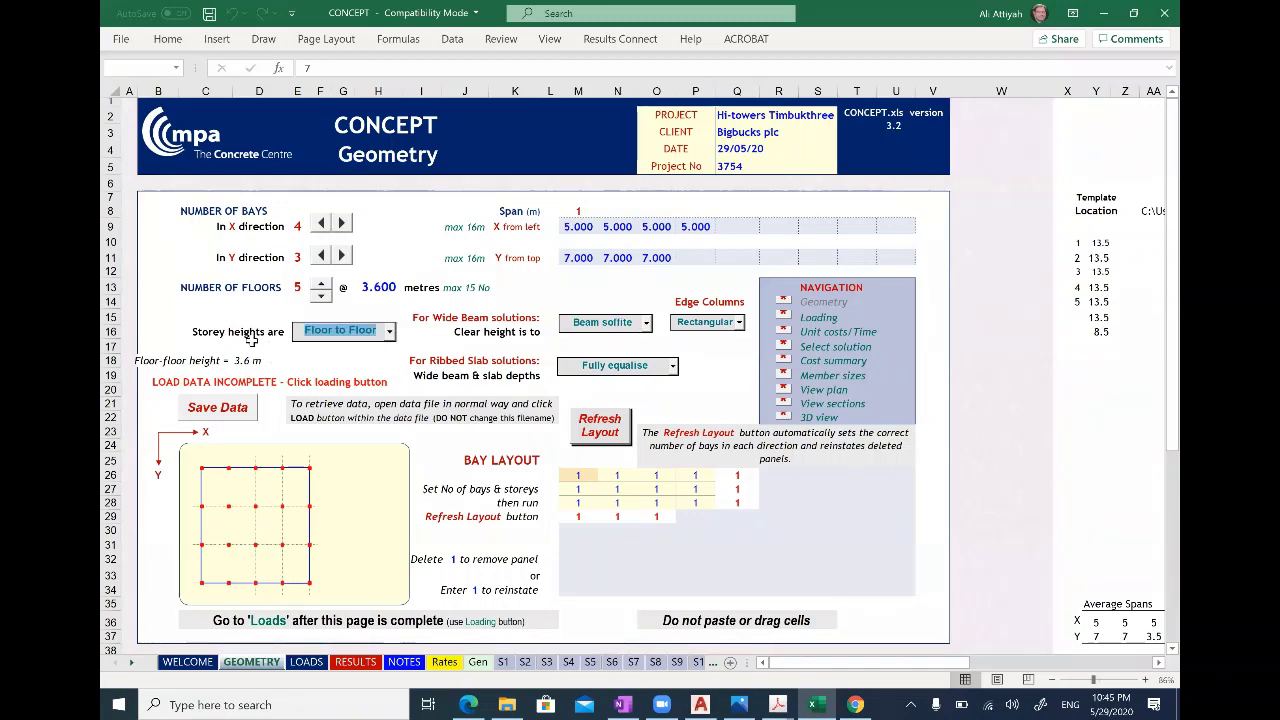
left_click(185, 317)
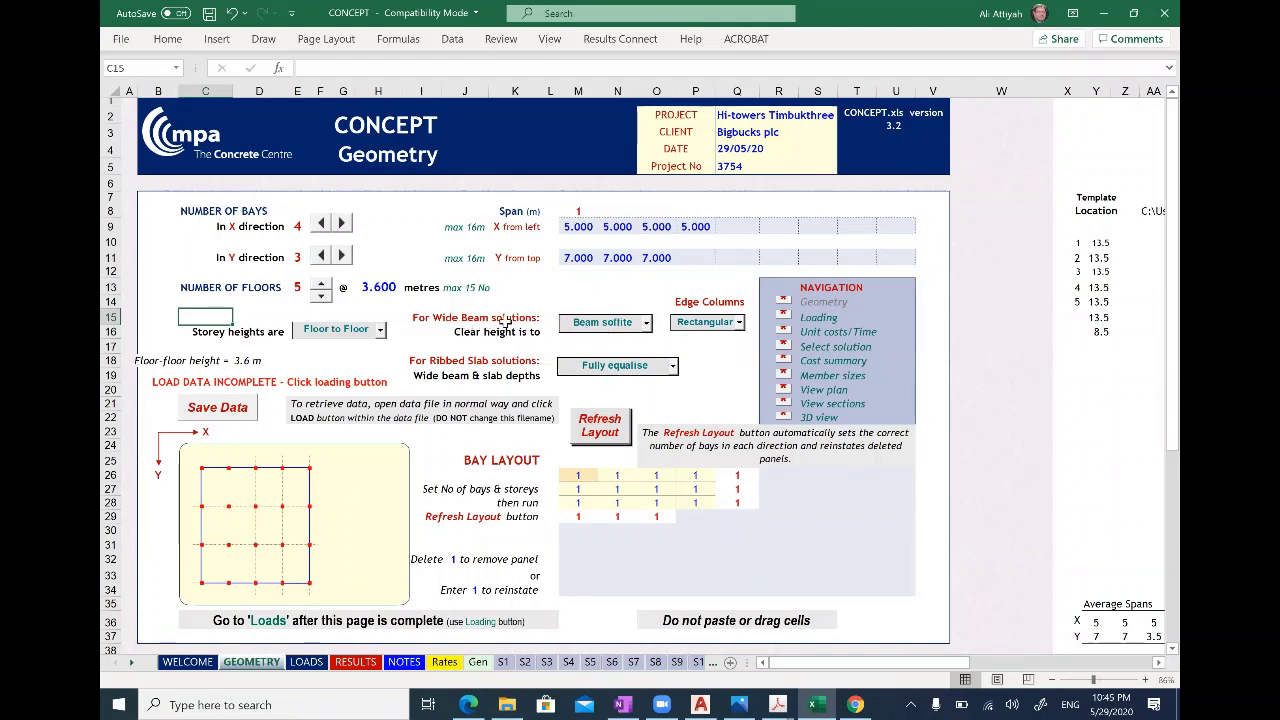
Step: Choose Rectangular edge columns and refresh the bay layout to match the number of bays
left_click(740, 323)
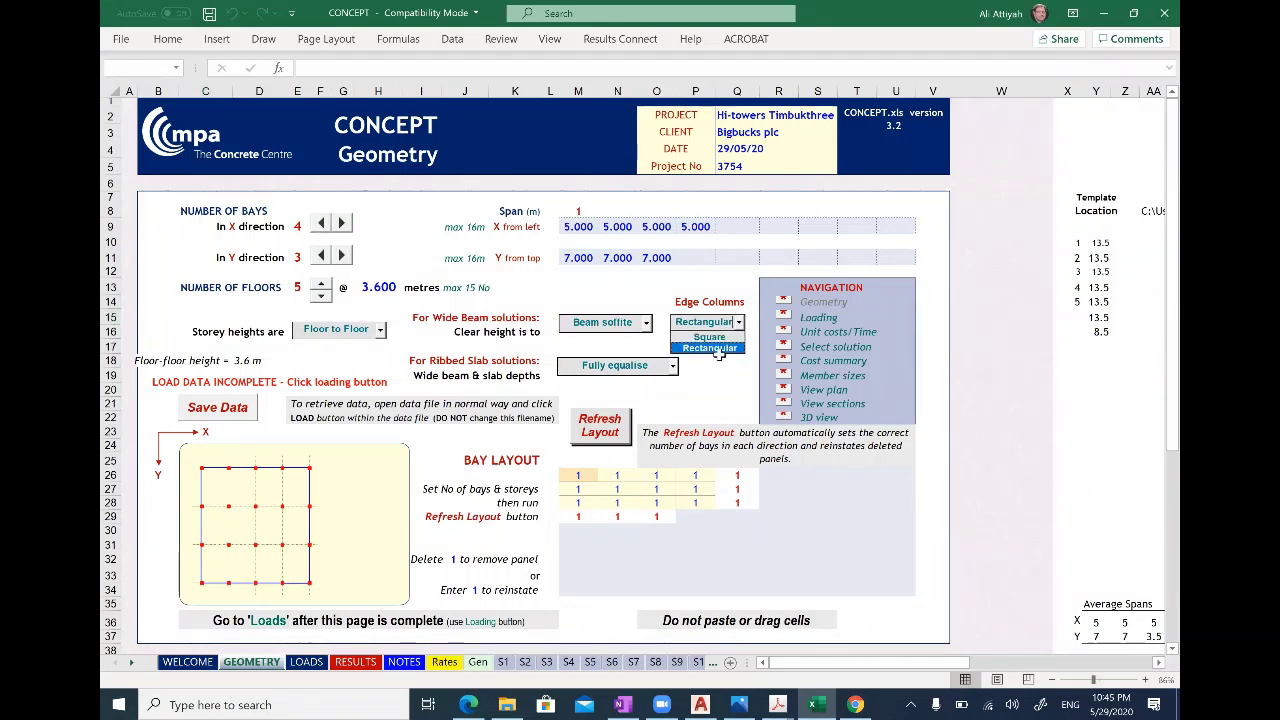
left_click(716, 348)
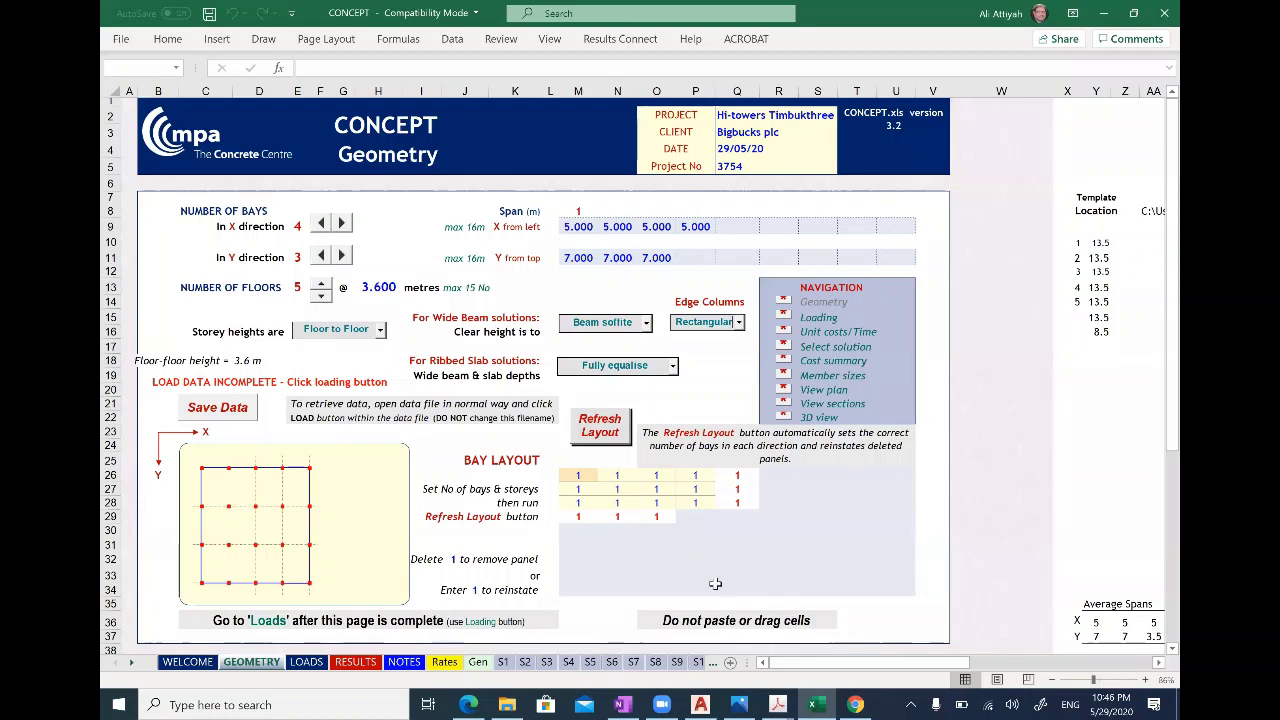
left_click(600, 425)
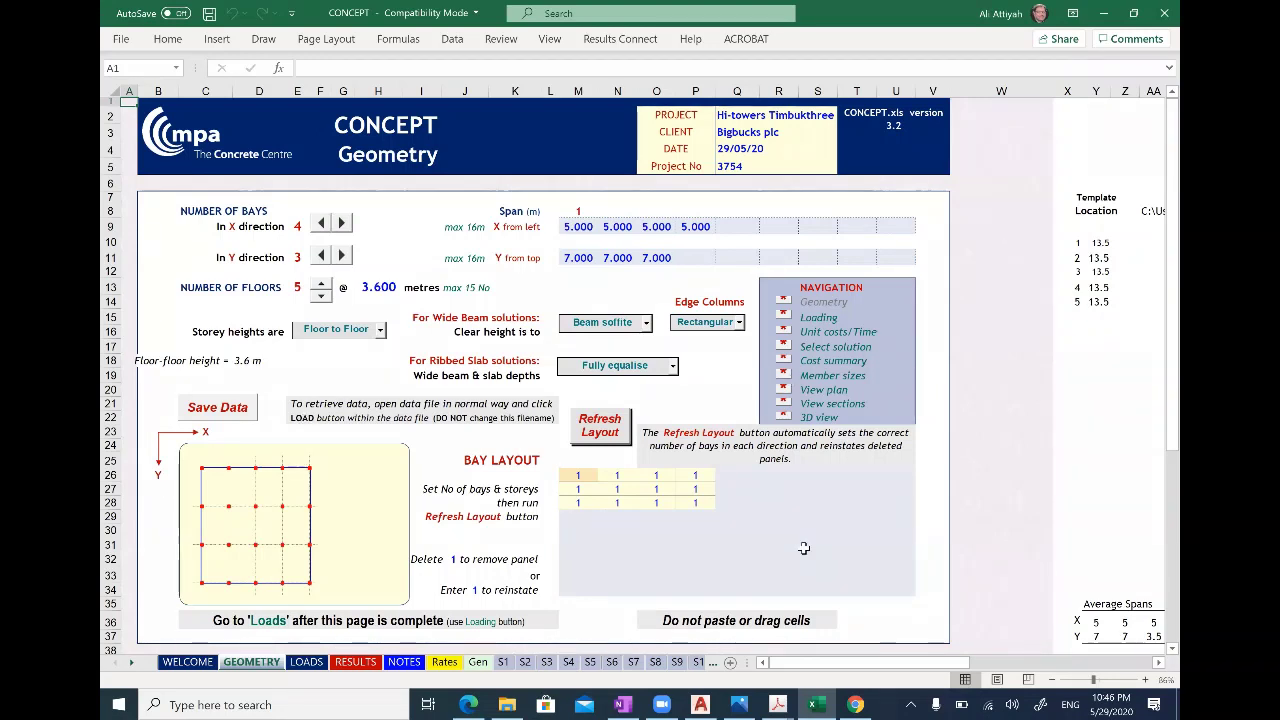
Step: Switch to AutoCAD to compare the floor plan with the bay layout, and return to the CONCEPT workbook in Excel
key("alt+Tab")
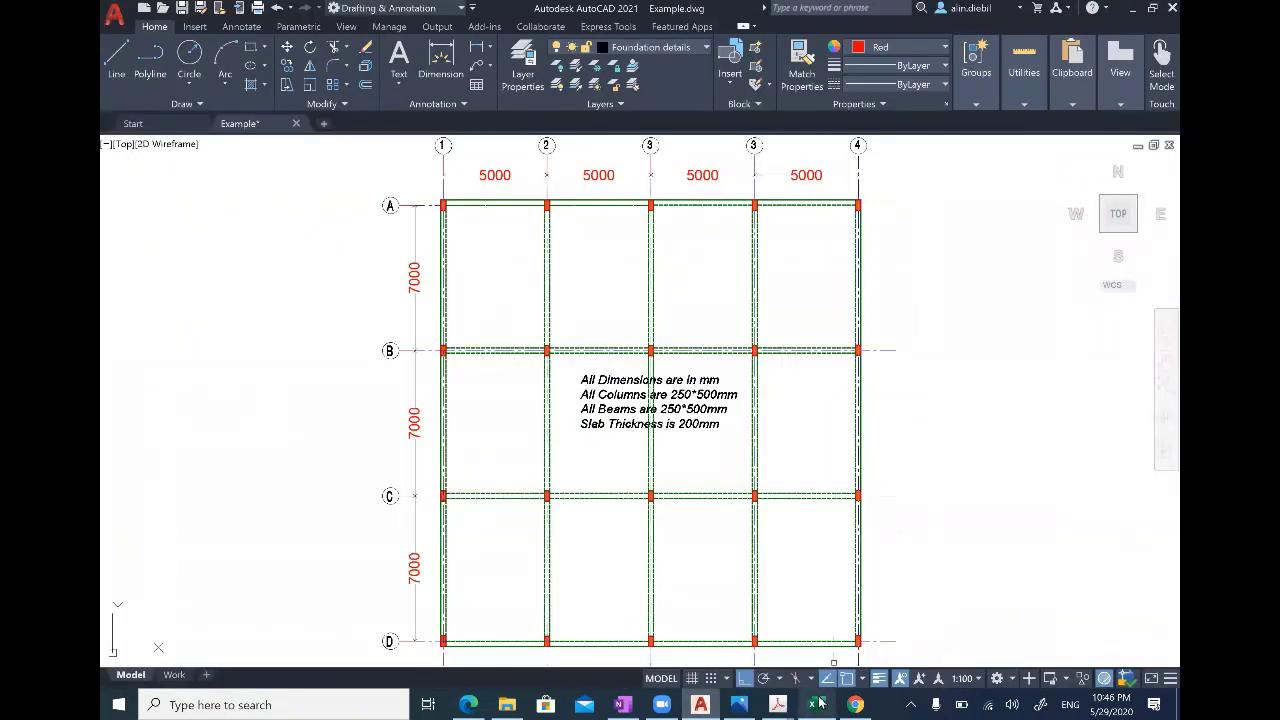
mouse_move(815, 705)
left_click(838, 663)
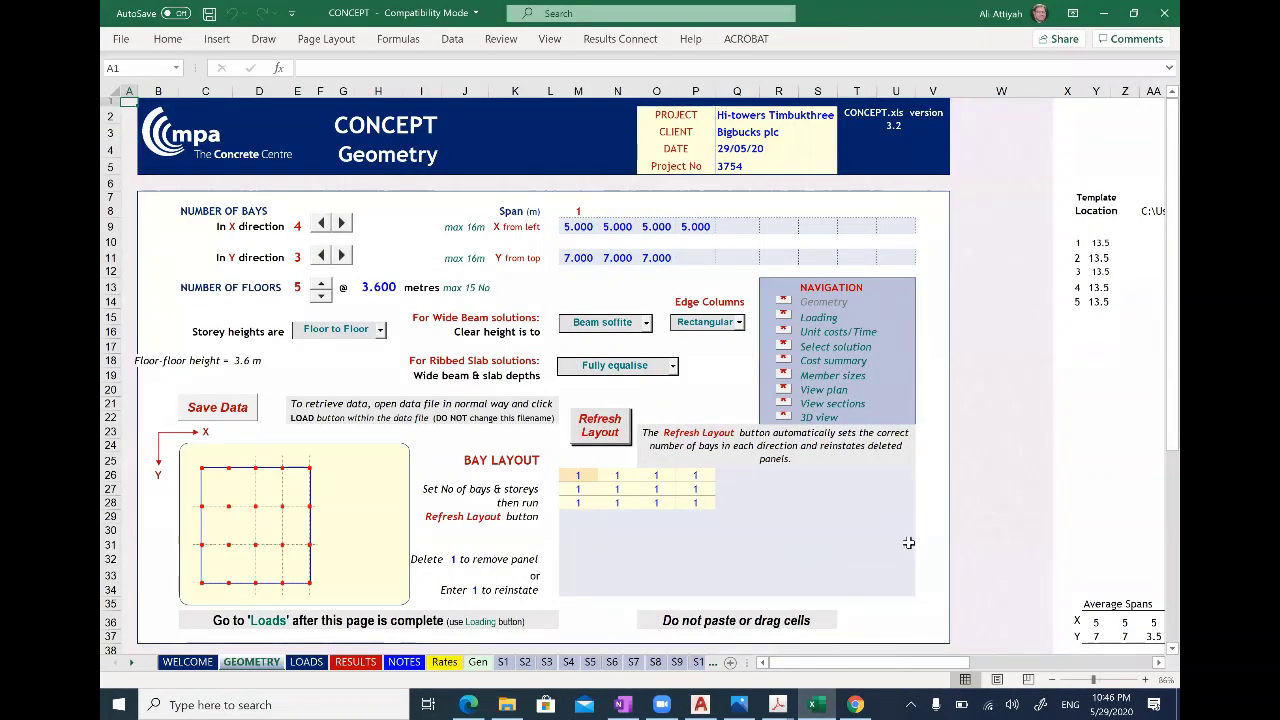
Step: Review the Concept V3 page in Chrome and the CONCEPT V3 folder in File Explorer, and return to the workbook in Excel
left_click(853, 705)
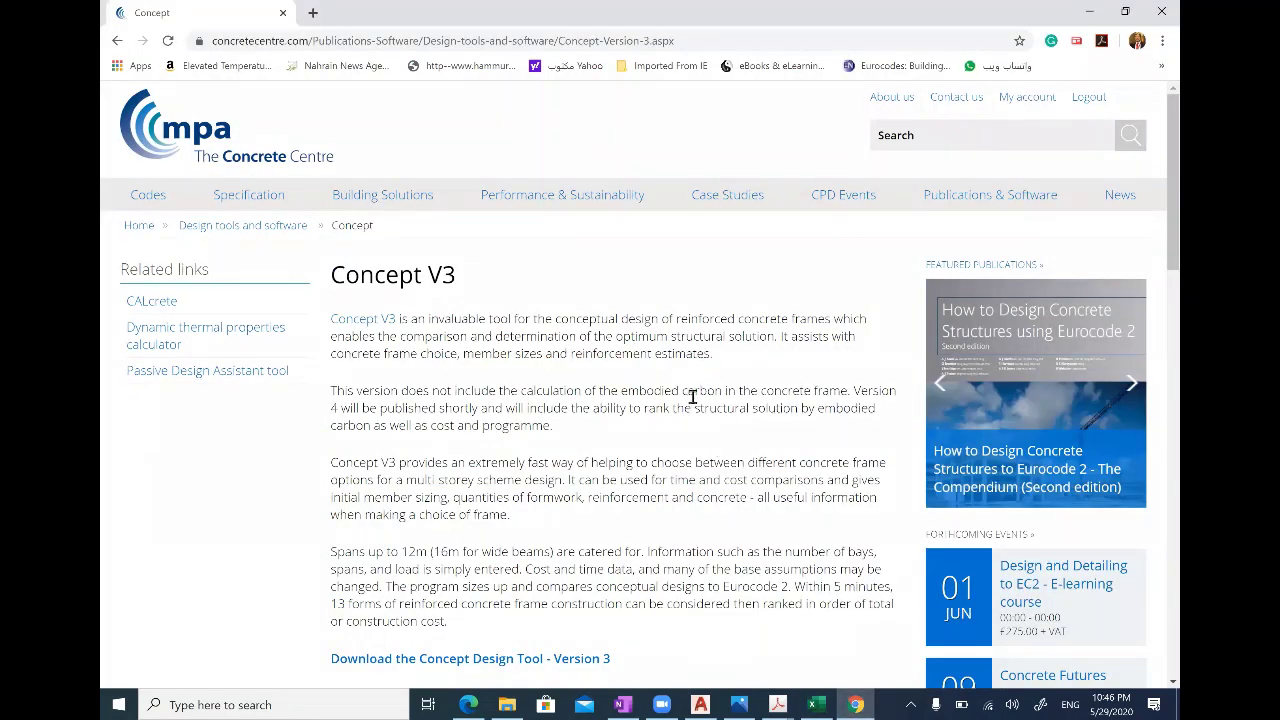
scroll(688, 392, "down", 5)
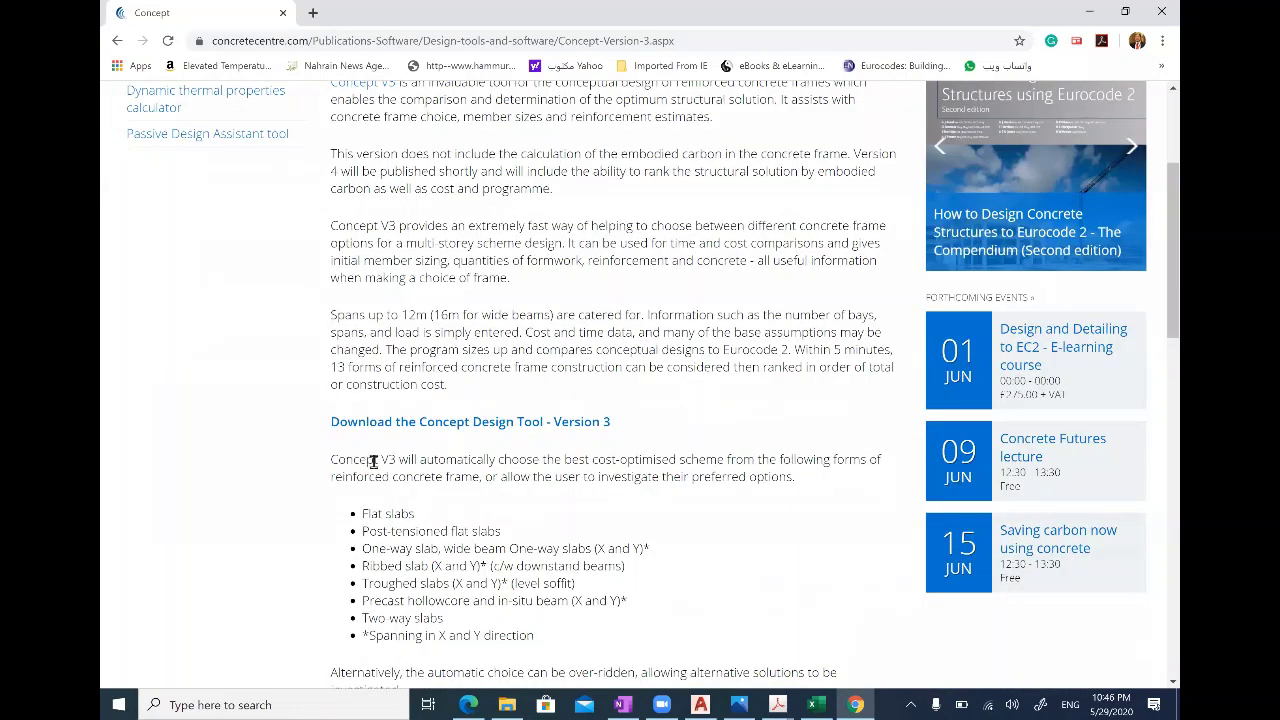
scroll(397, 456, "down", 1)
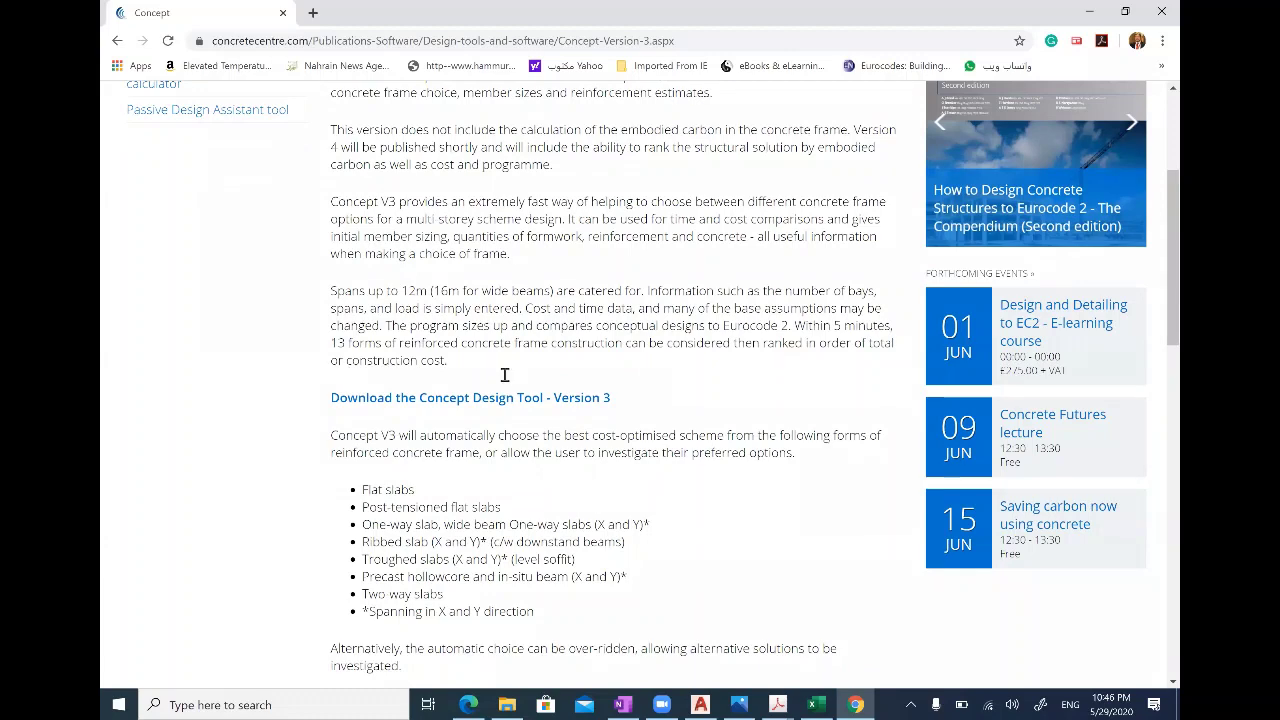
scroll(691, 424, "down", 4)
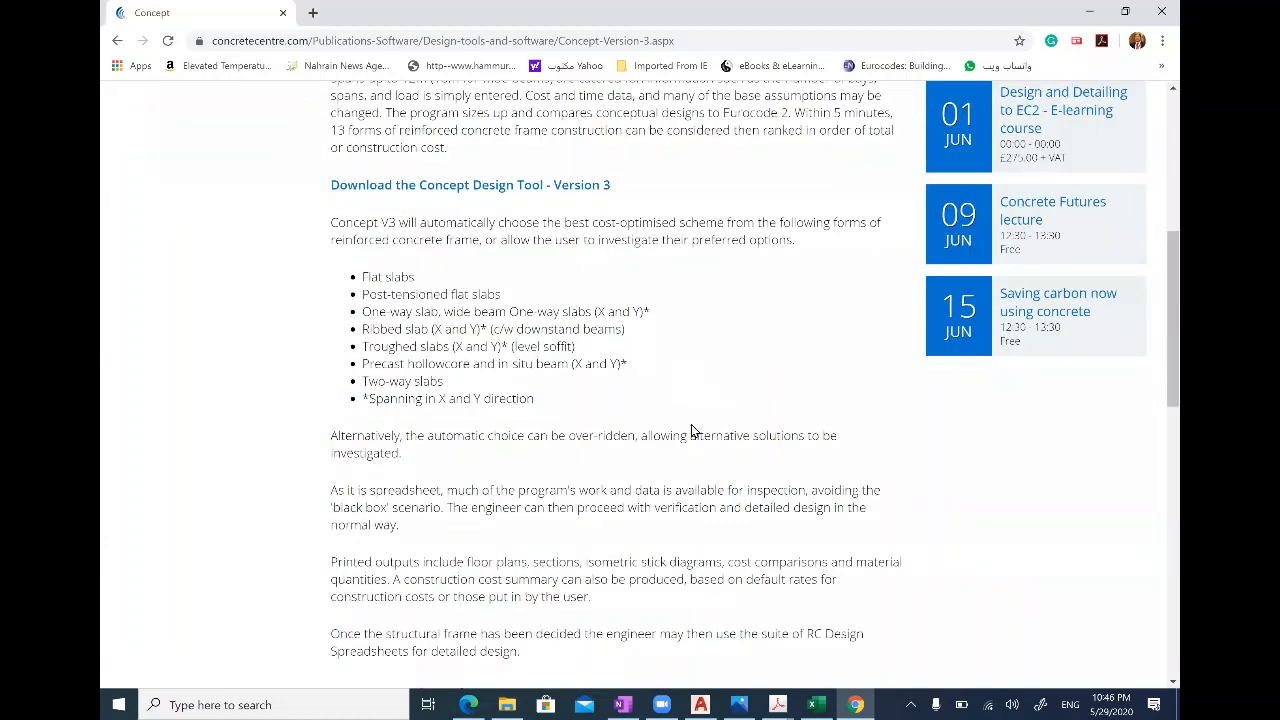
left_click(507, 704)
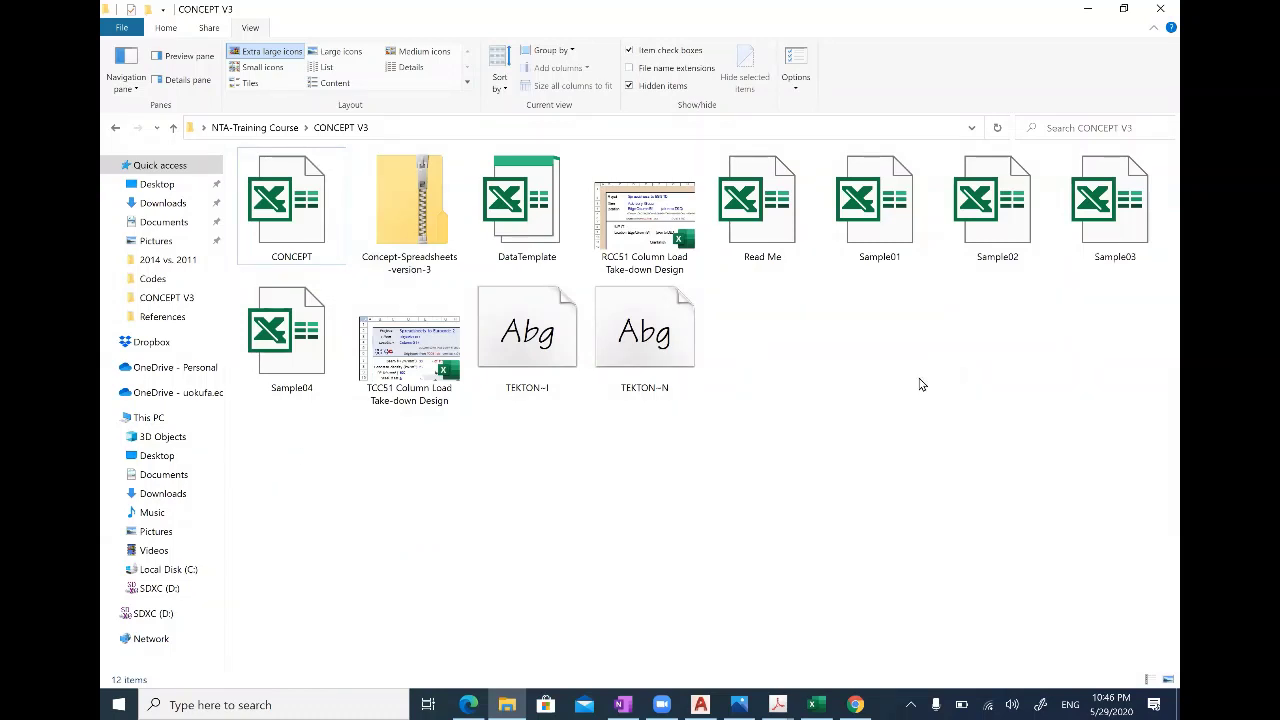
left_click(812, 704)
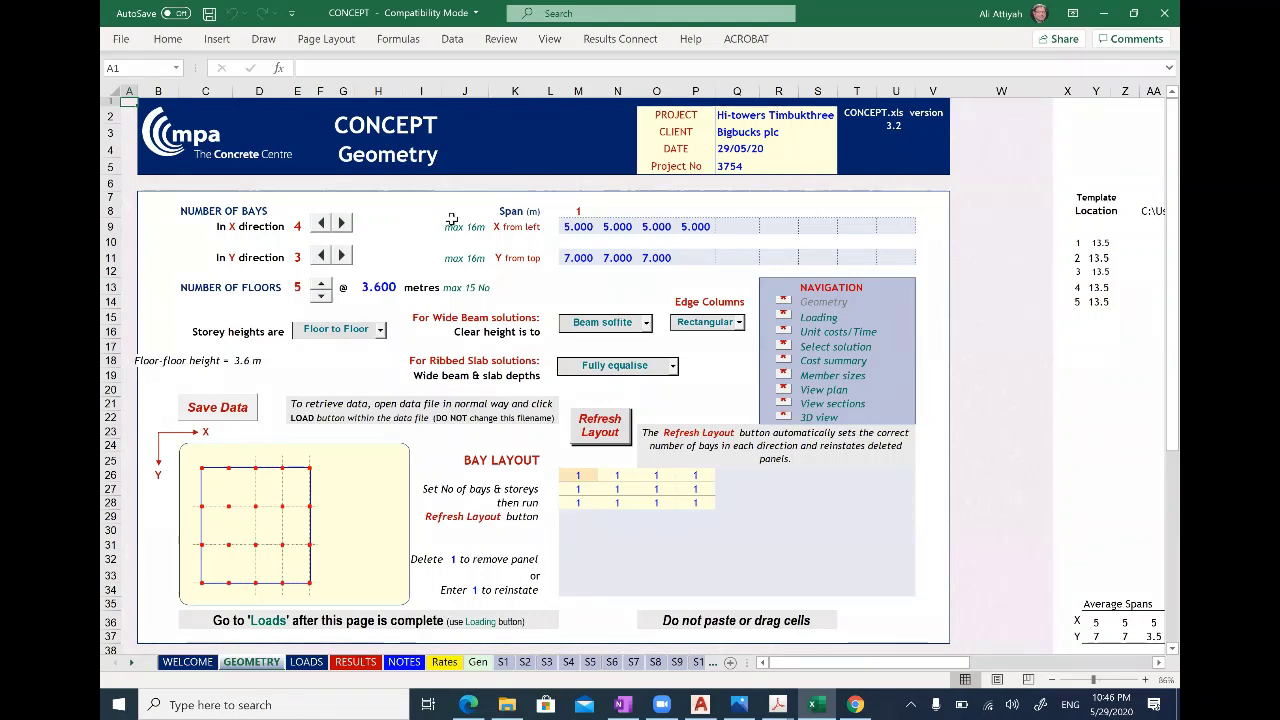
Step: On the LOADS sheet, set Level 5's imposed UDL to 1 kN/m² and its superimposed dead UDL to 3.5 kN/m²
left_click(307, 663)
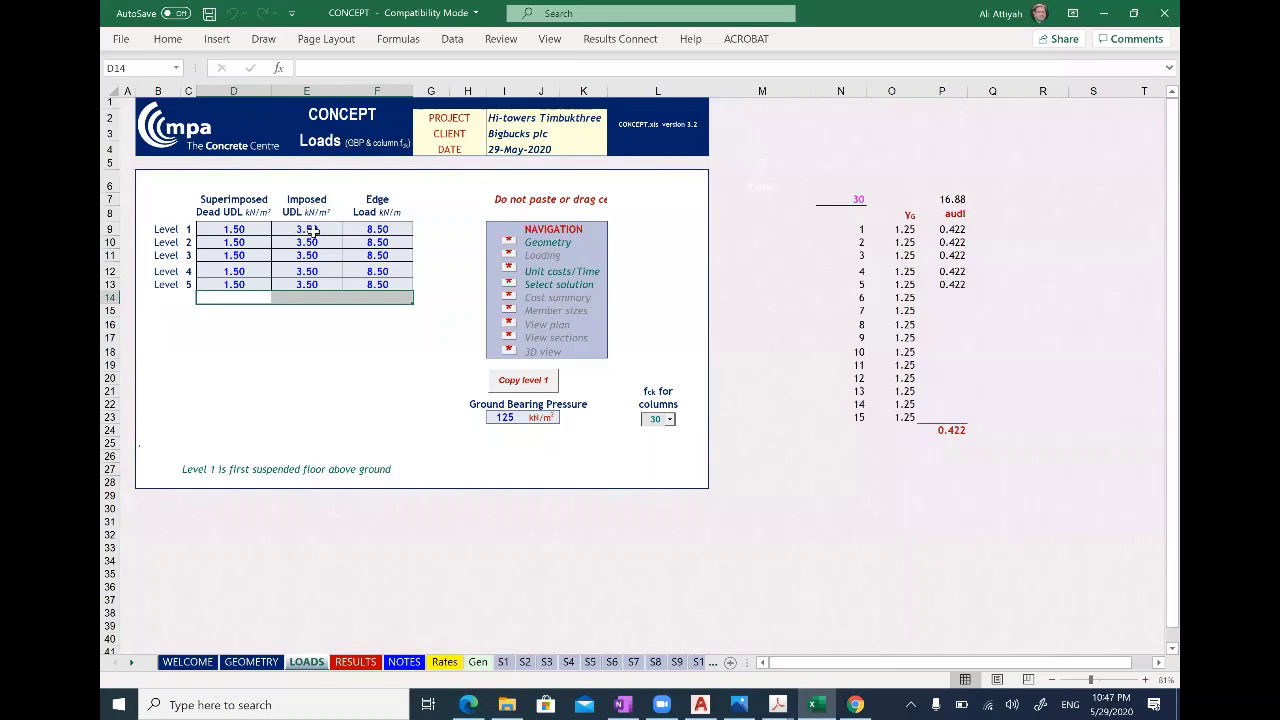
left_click(303, 285)
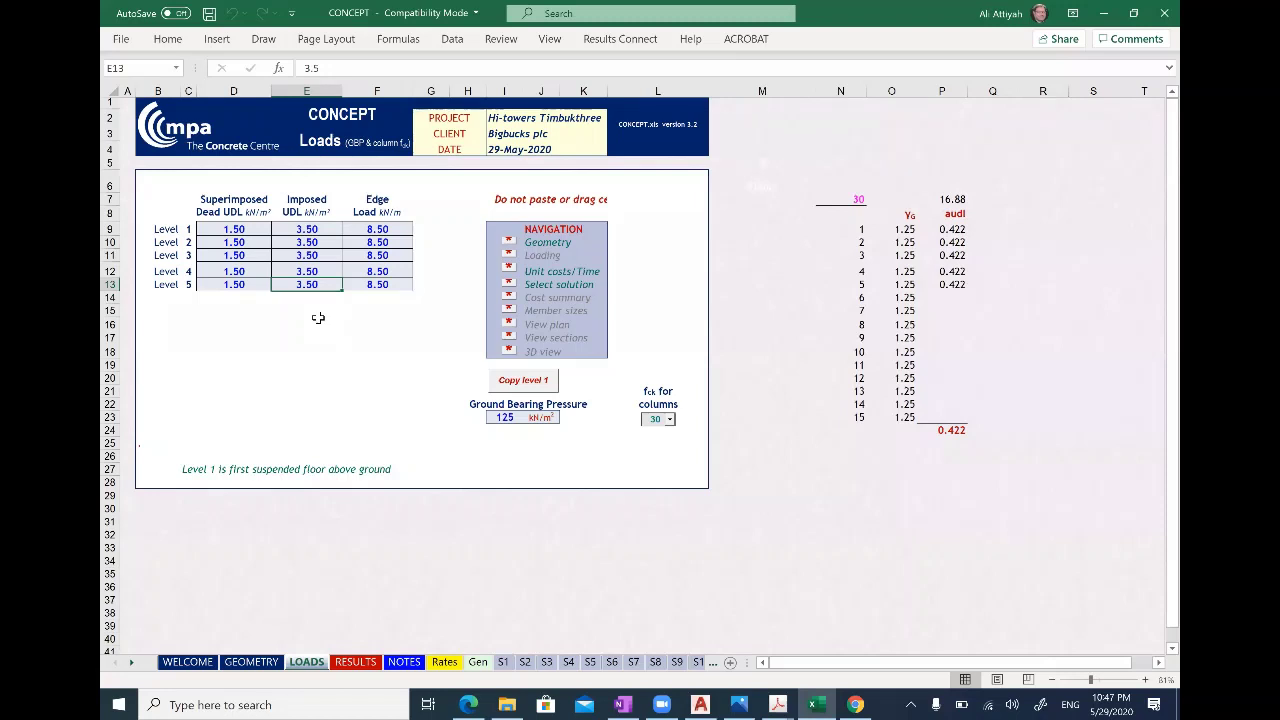
type("1")
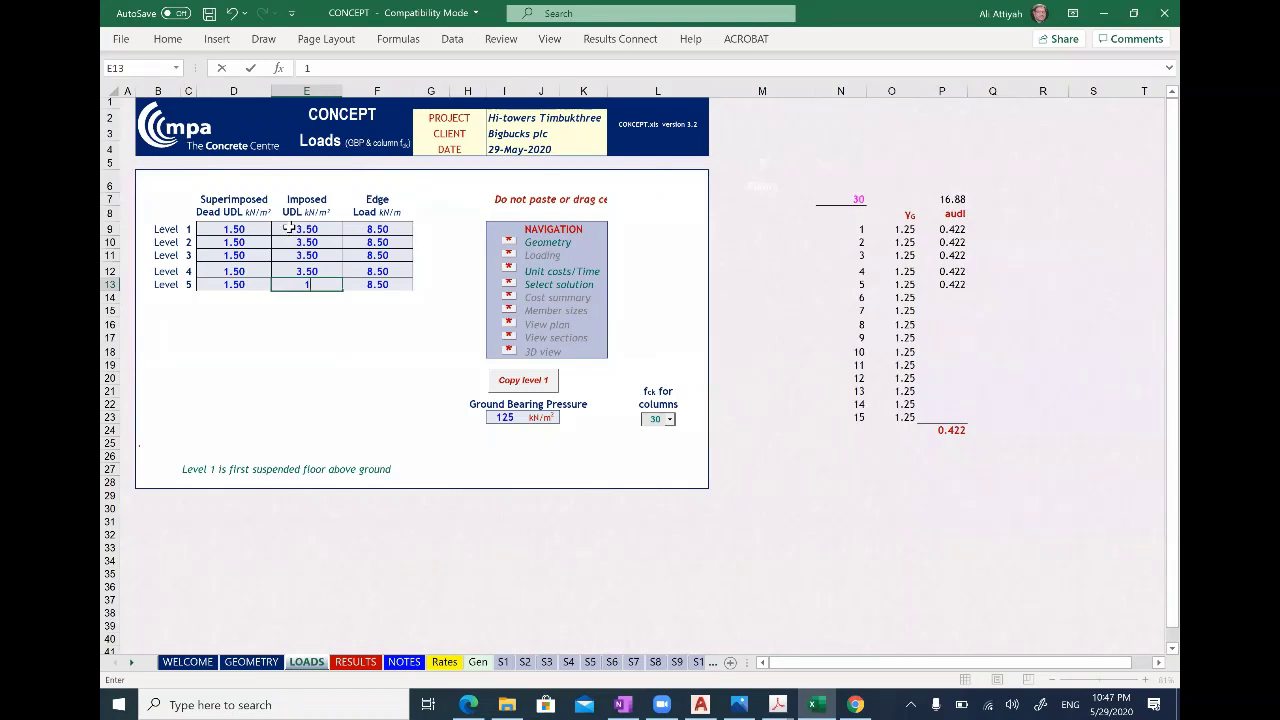
key("Return")
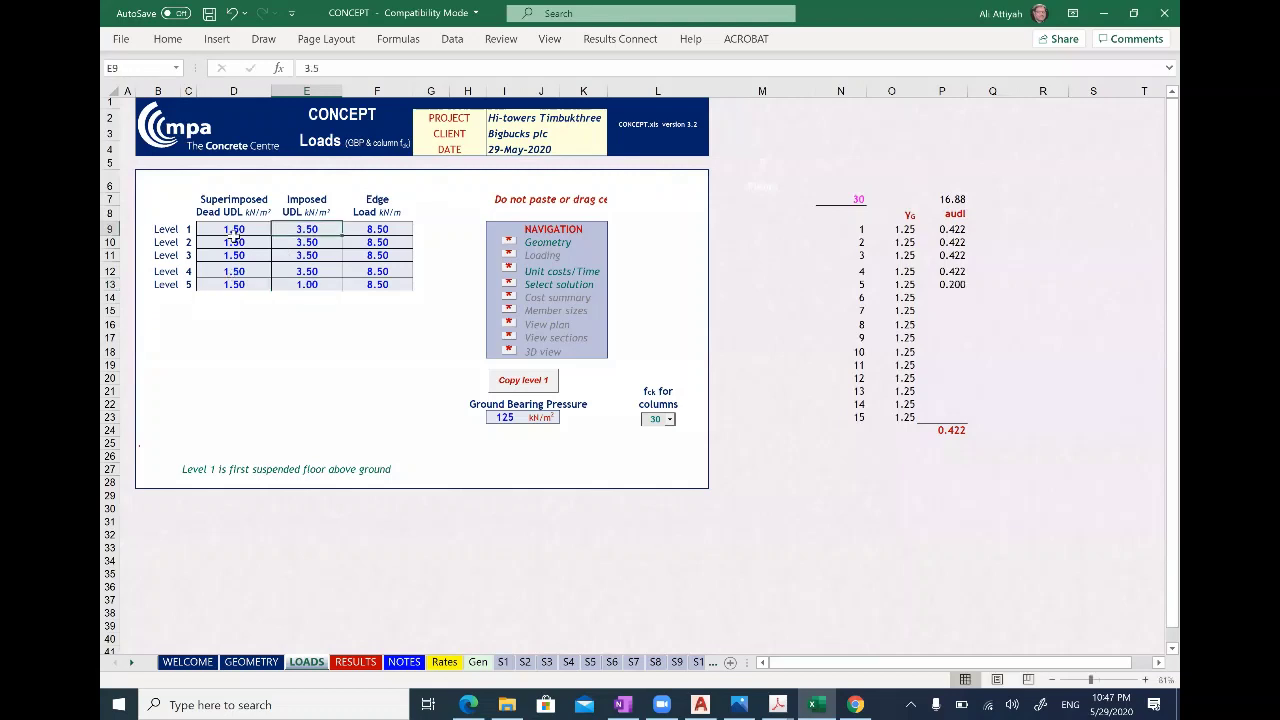
left_click(227, 287)
type("3.")
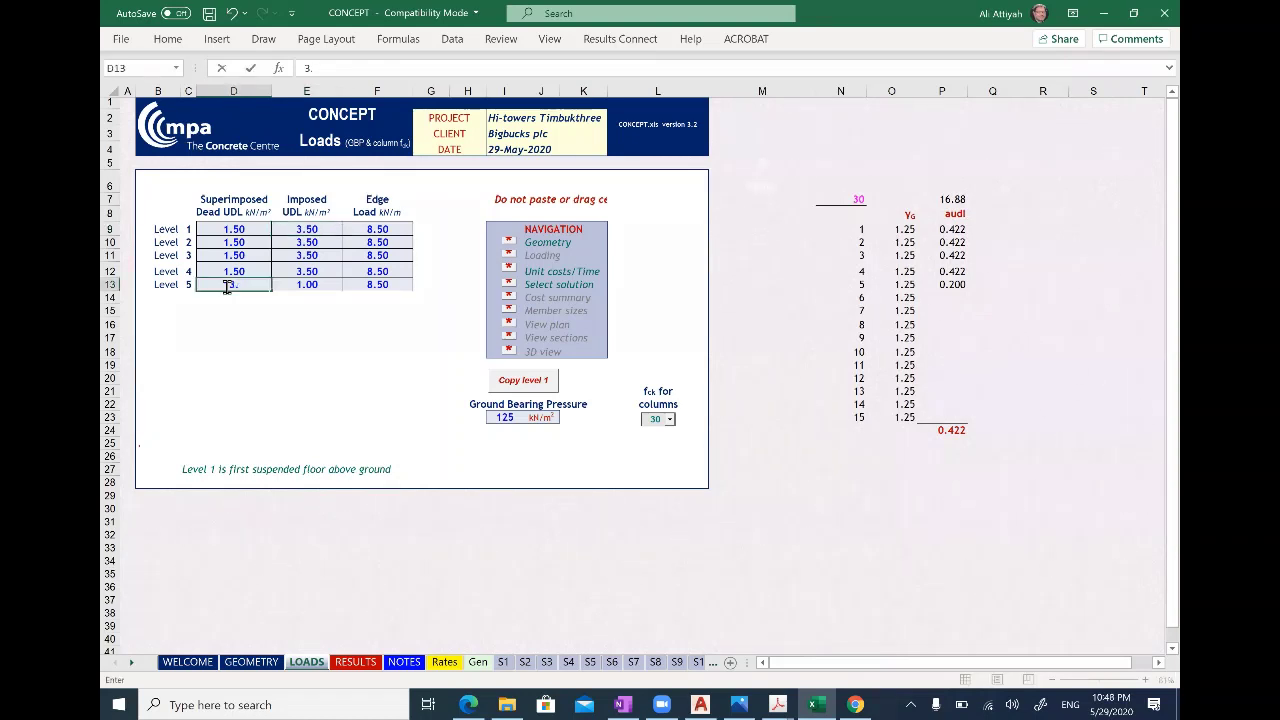
type("5")
left_click(365, 391)
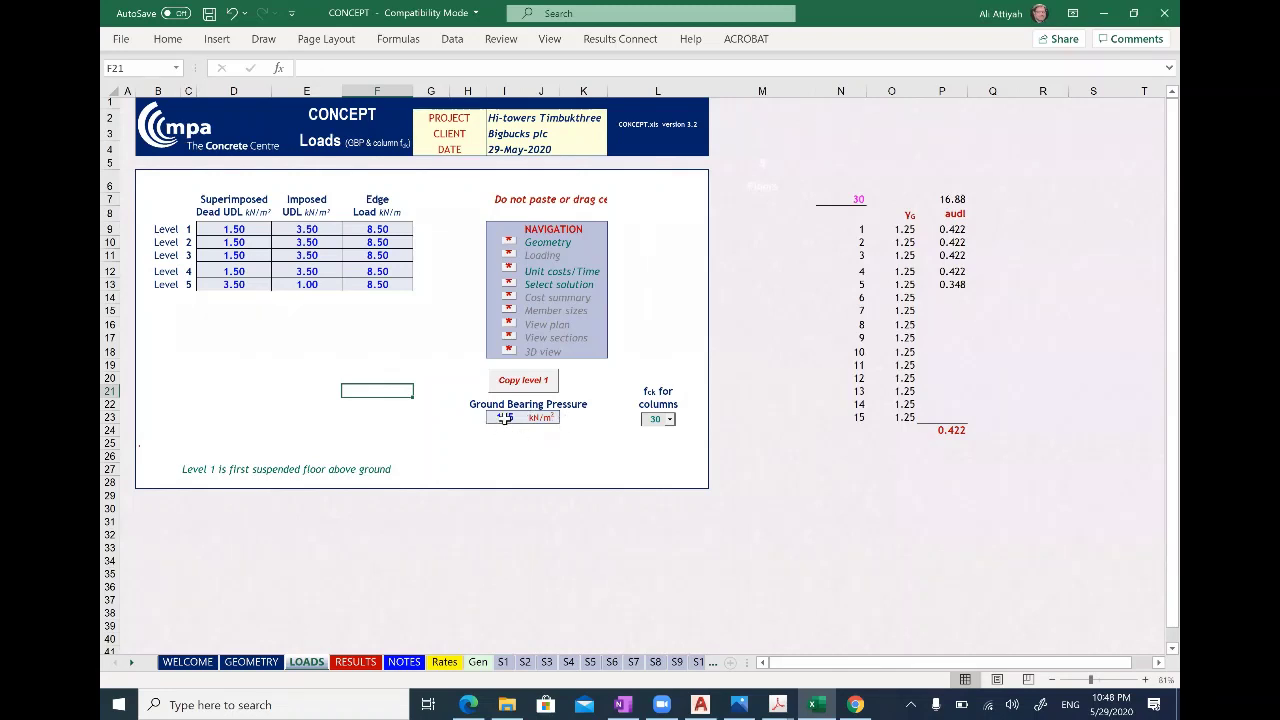
Step: Set the ground bearing pressure to 100 kN/m² on the LOADS sheet and run the column optimisation on the RESULTS sheet
key("Tab")
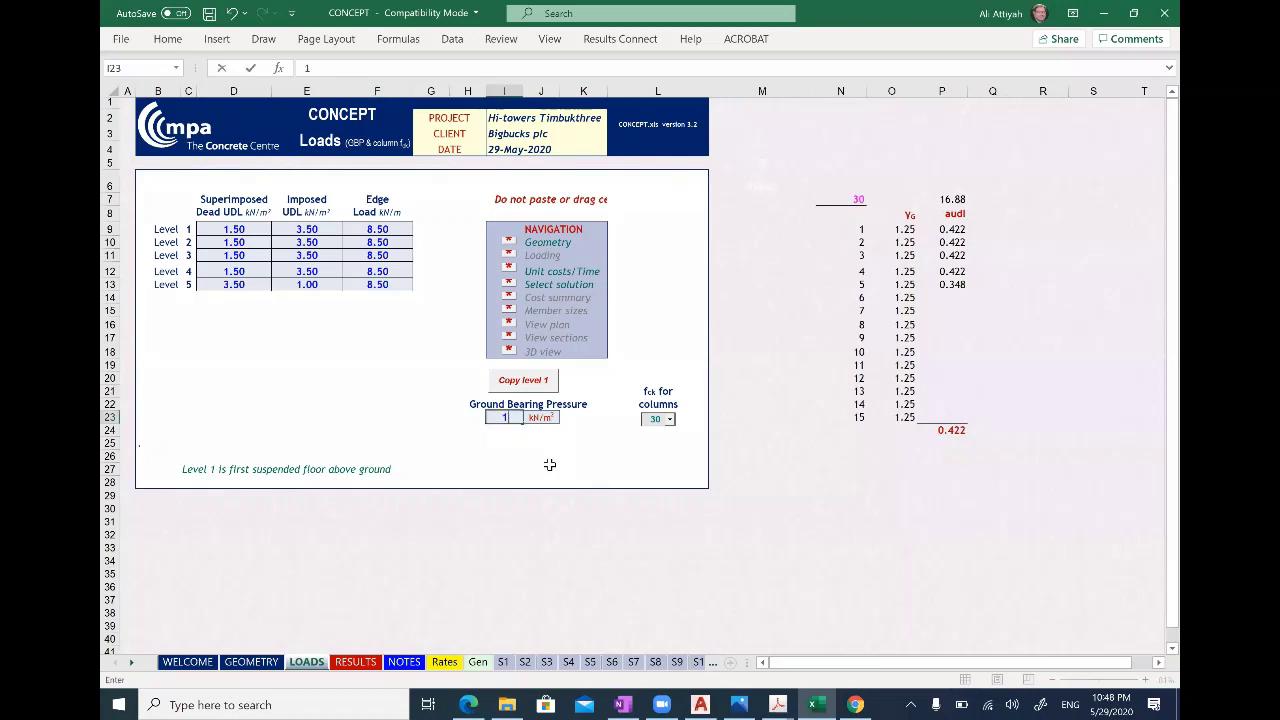
type("100")
left_click(357, 664)
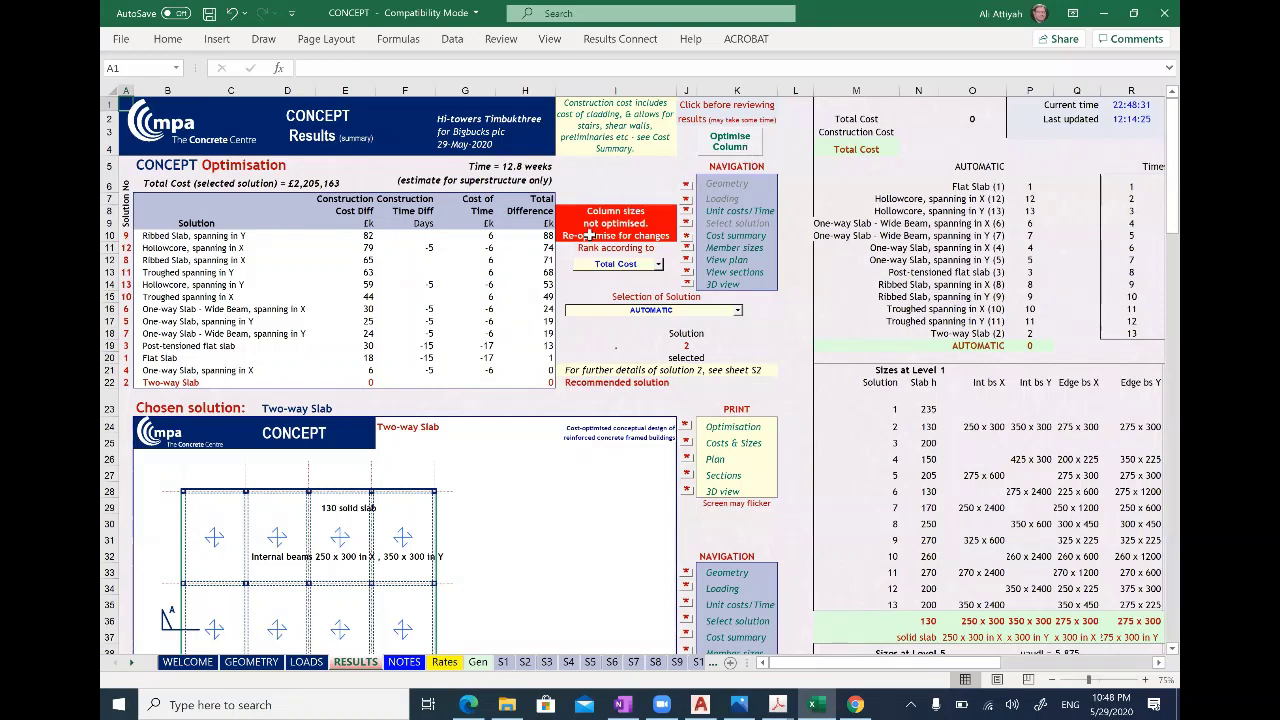
left_click(730, 145)
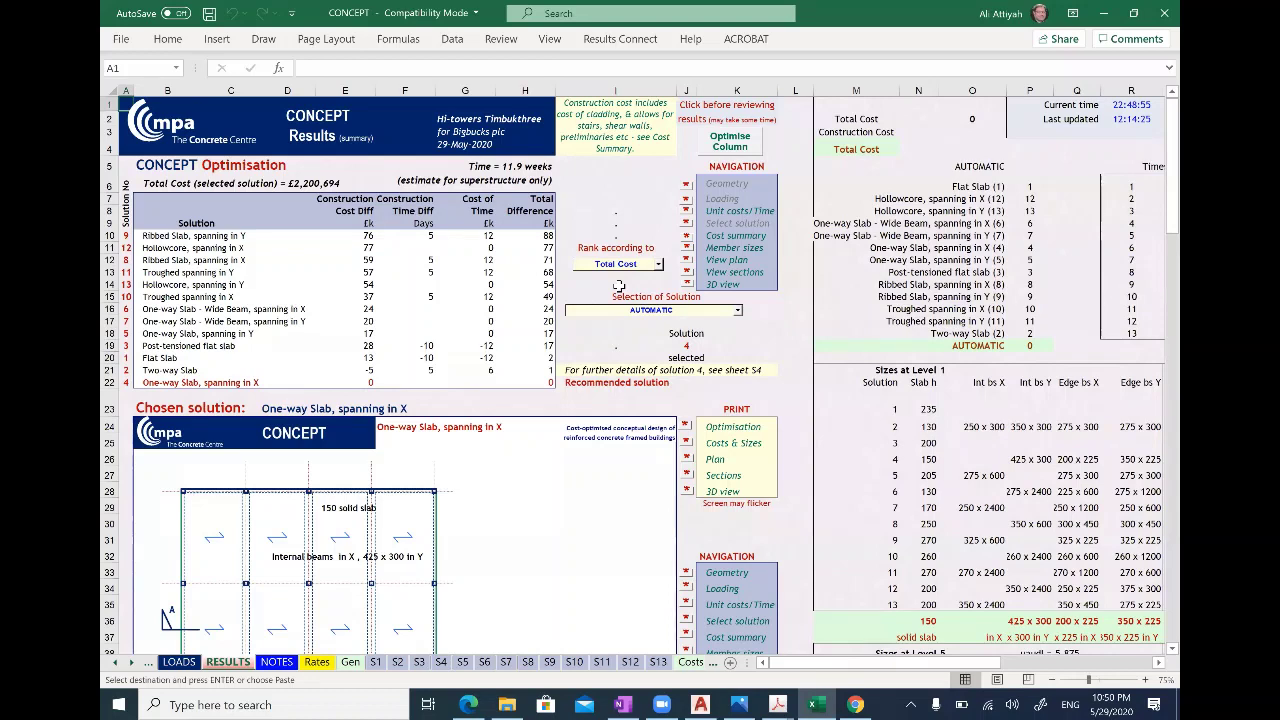
Step: Rank the solutions by Construction Cost and review the chosen solution's floor plan on the RESULTS sheet
left_click(670, 268)
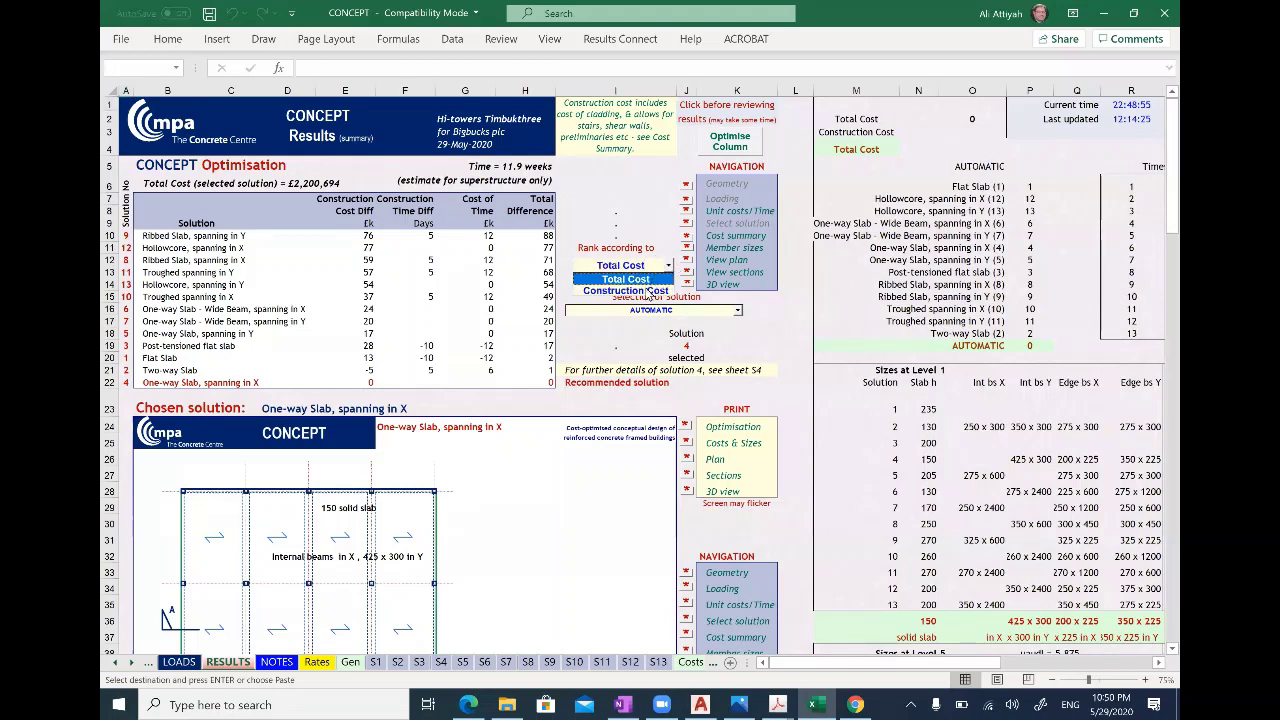
left_click(646, 291)
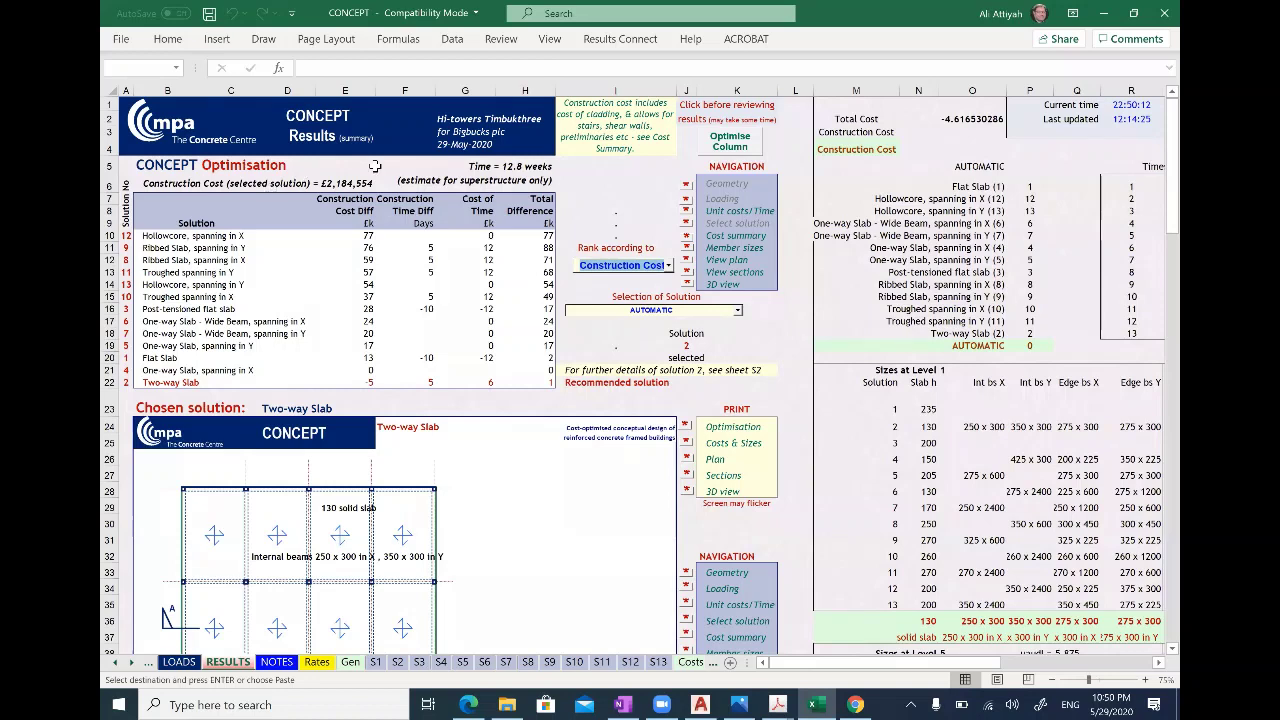
left_click(316, 662)
scroll(518, 541, "down", 1)
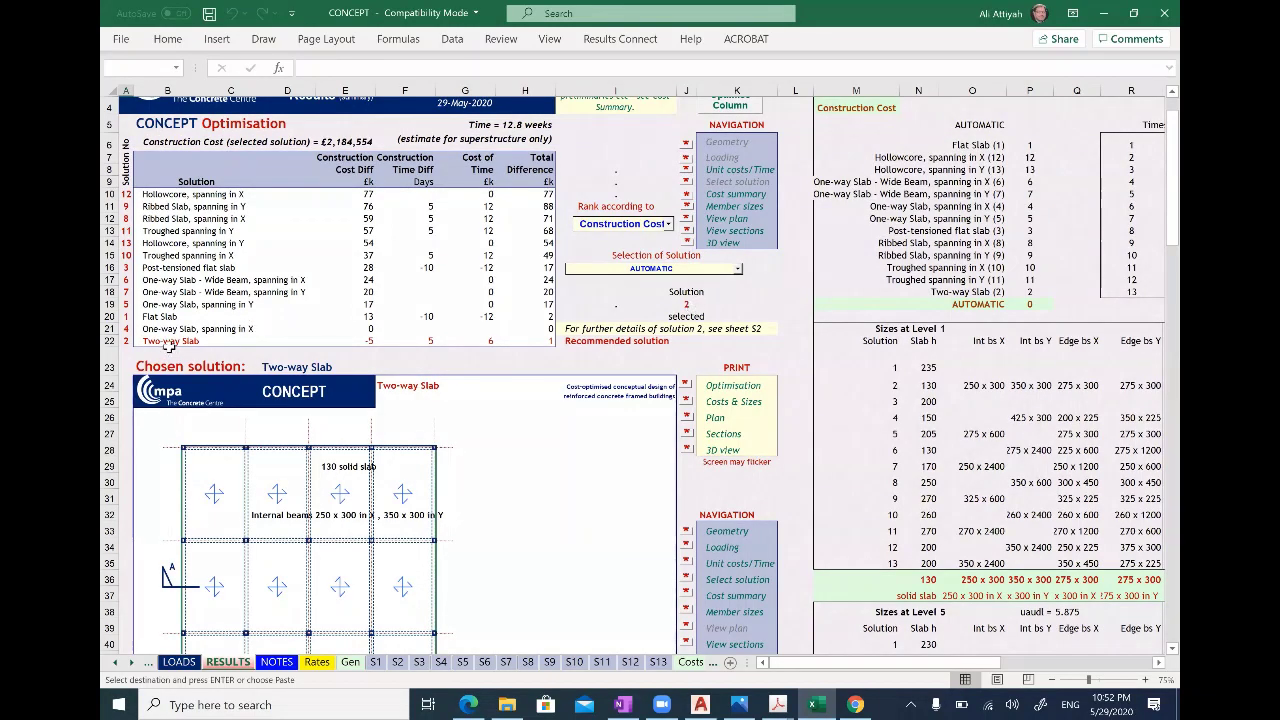
scroll(566, 514, "down", 1)
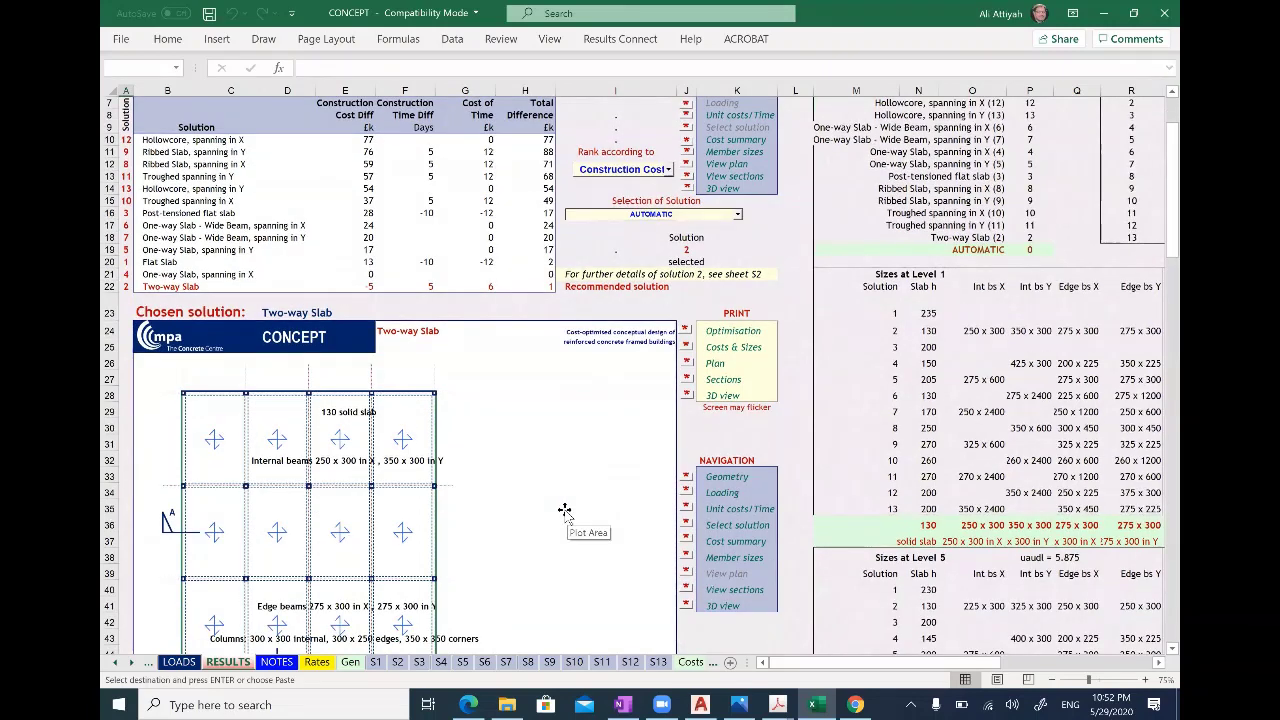
scroll(305, 418, "down", 2)
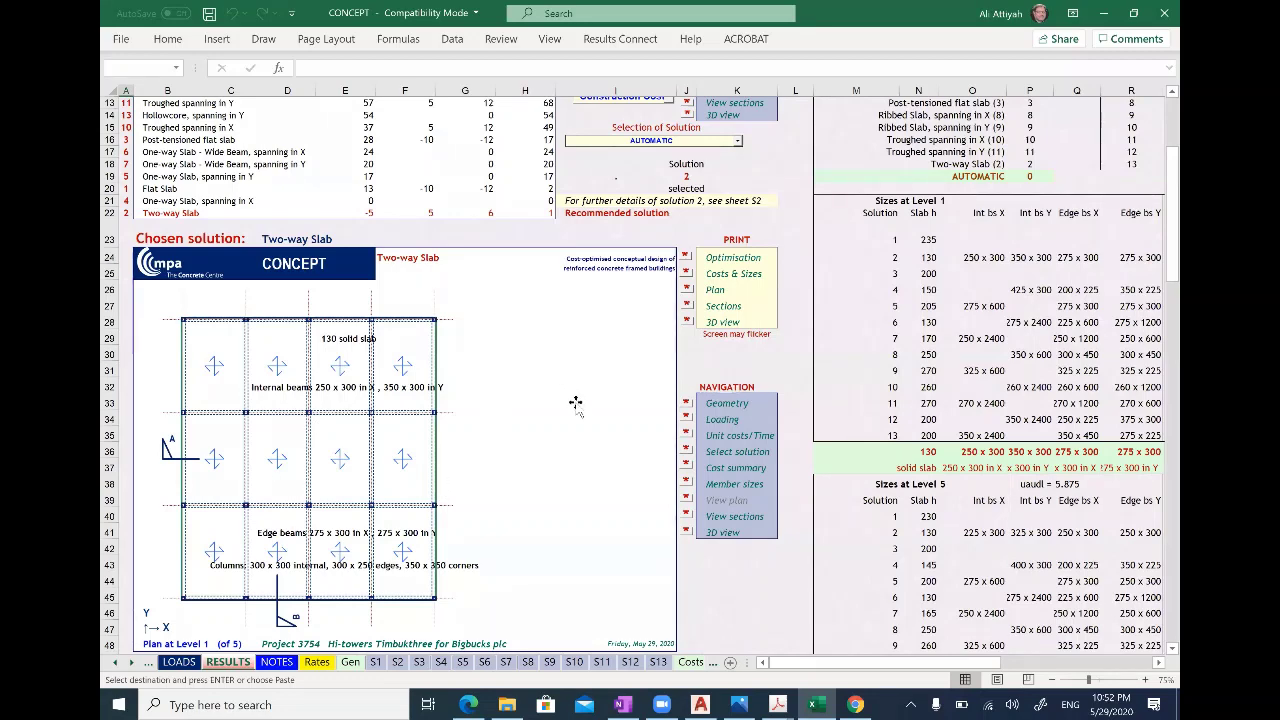
scroll(575, 402, "up", 2)
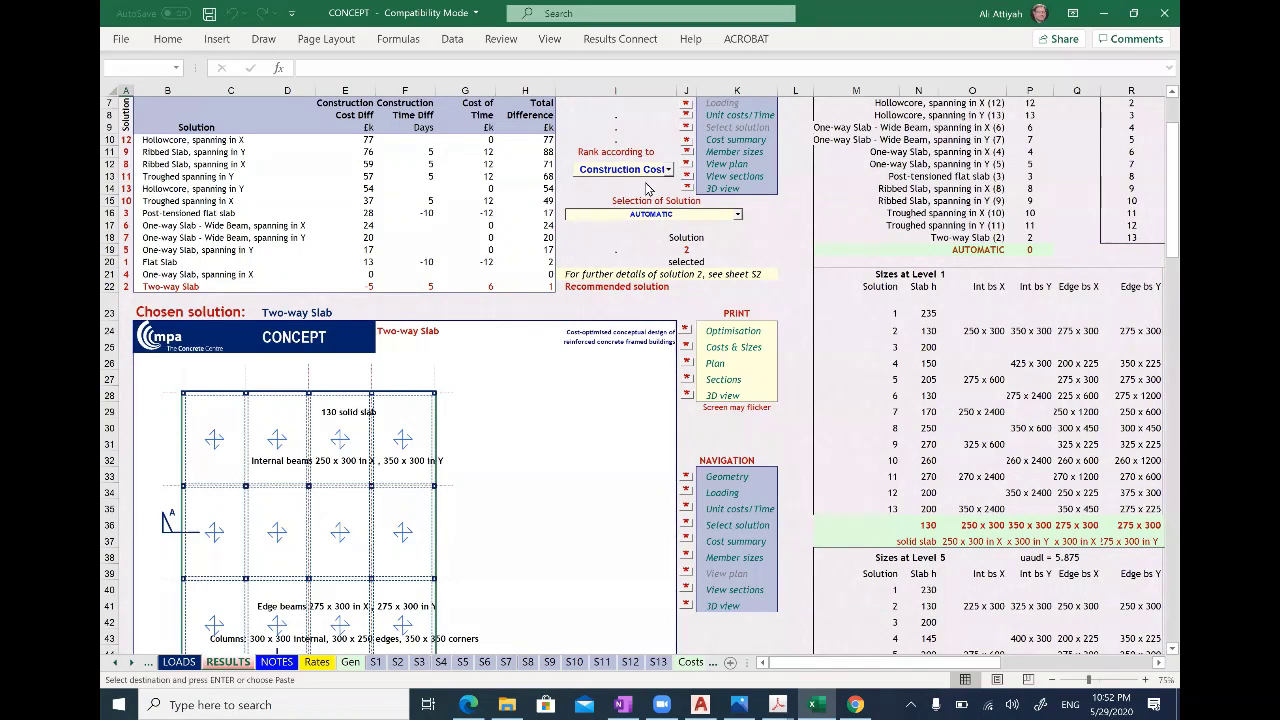
Step: Rank the solutions by Total Cost and review the chosen solution's plan and construction cost summary
left_click(645, 182)
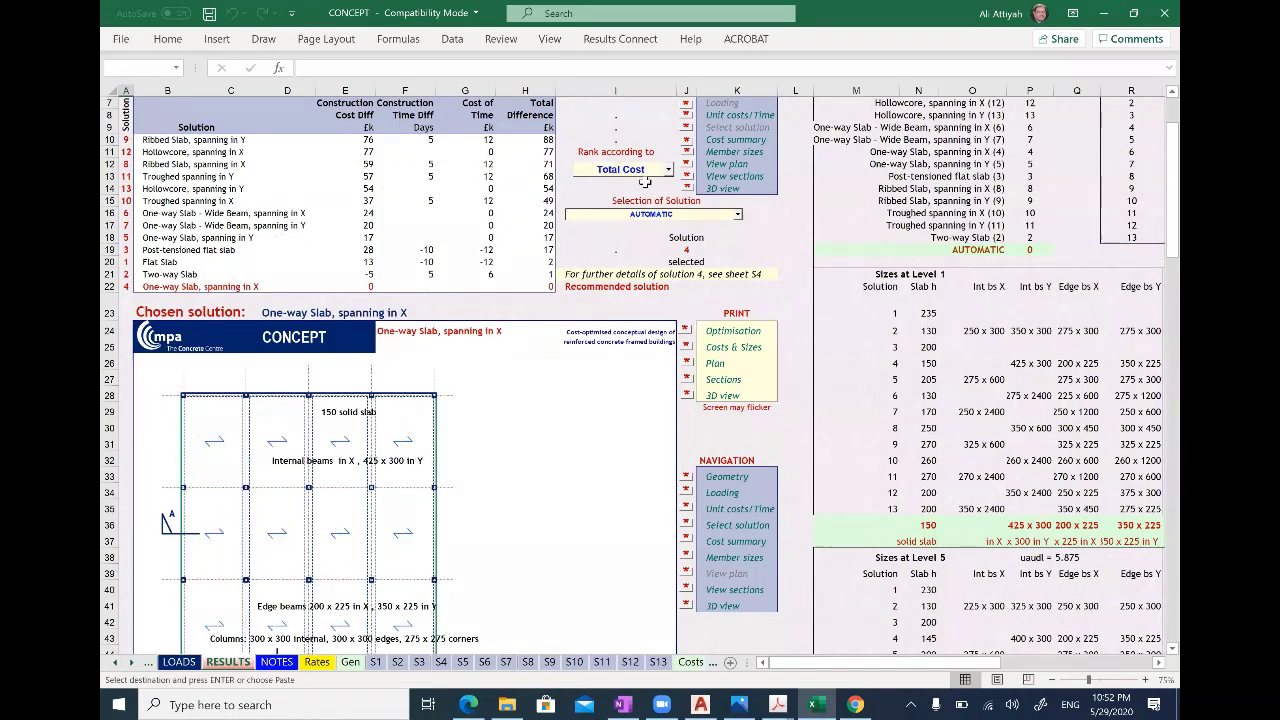
scroll(632, 198, "up", 2)
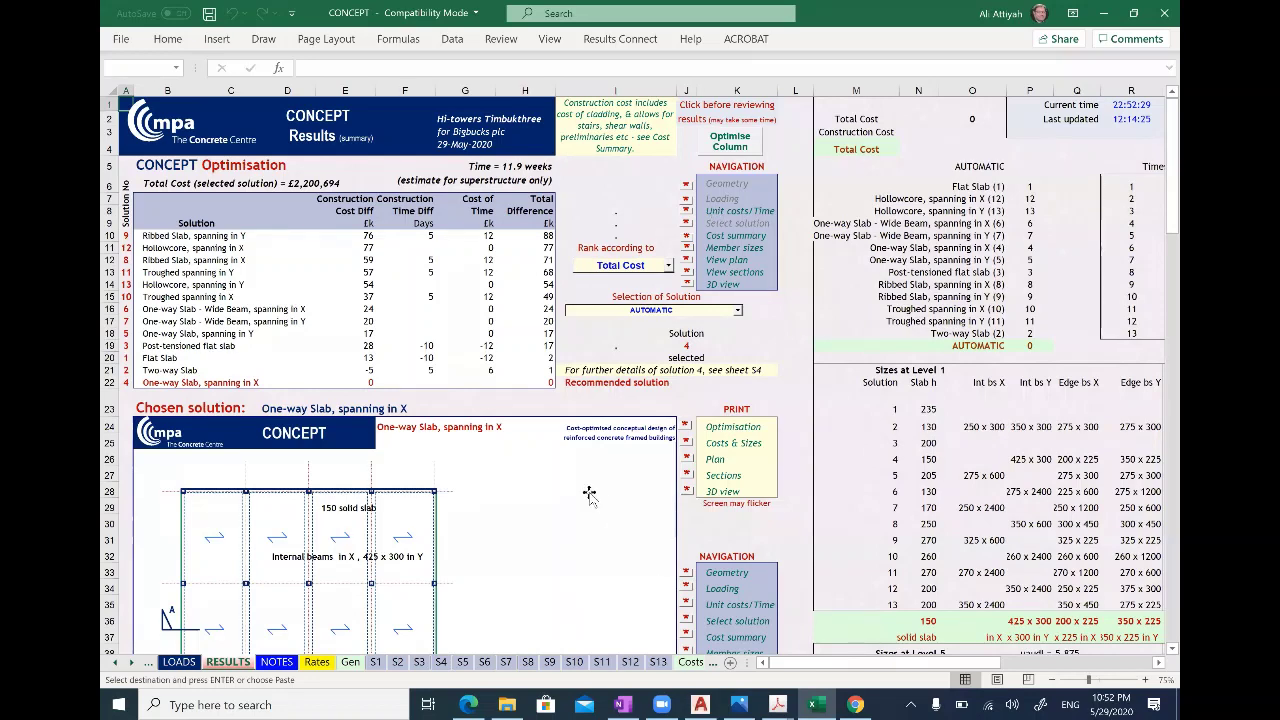
scroll(591, 494, "down", 1)
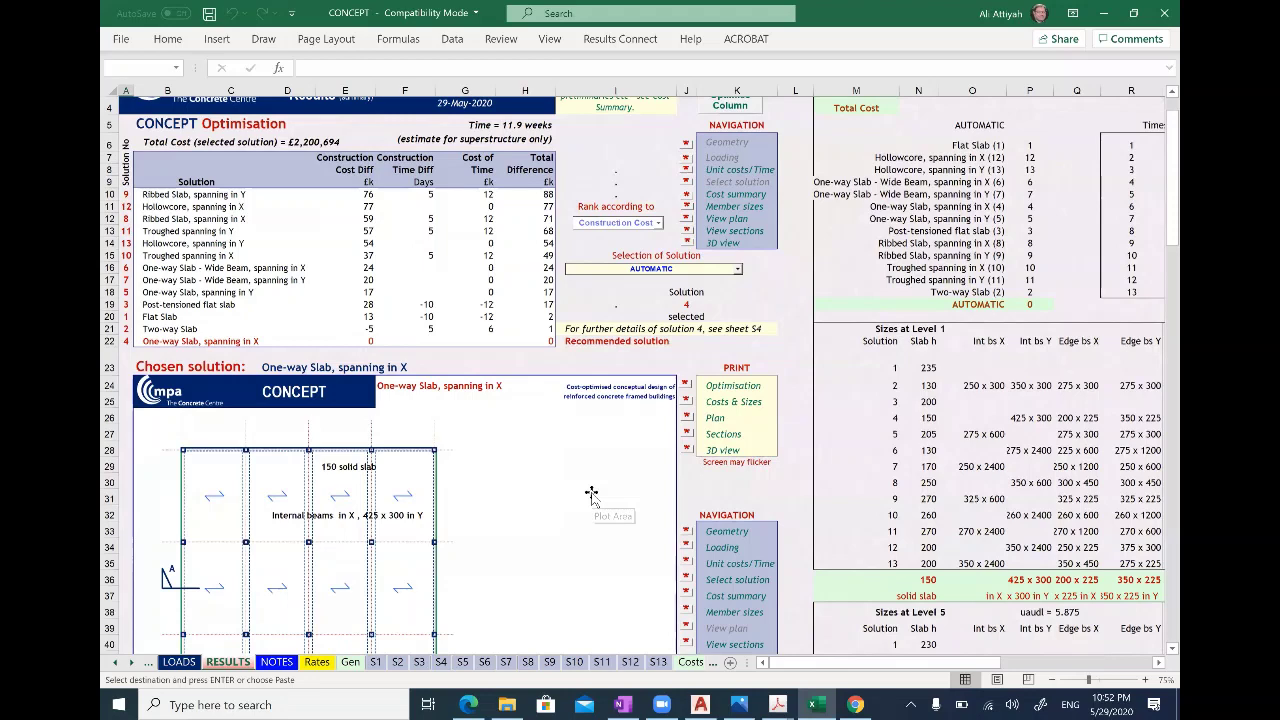
scroll(591, 494, "down", 2)
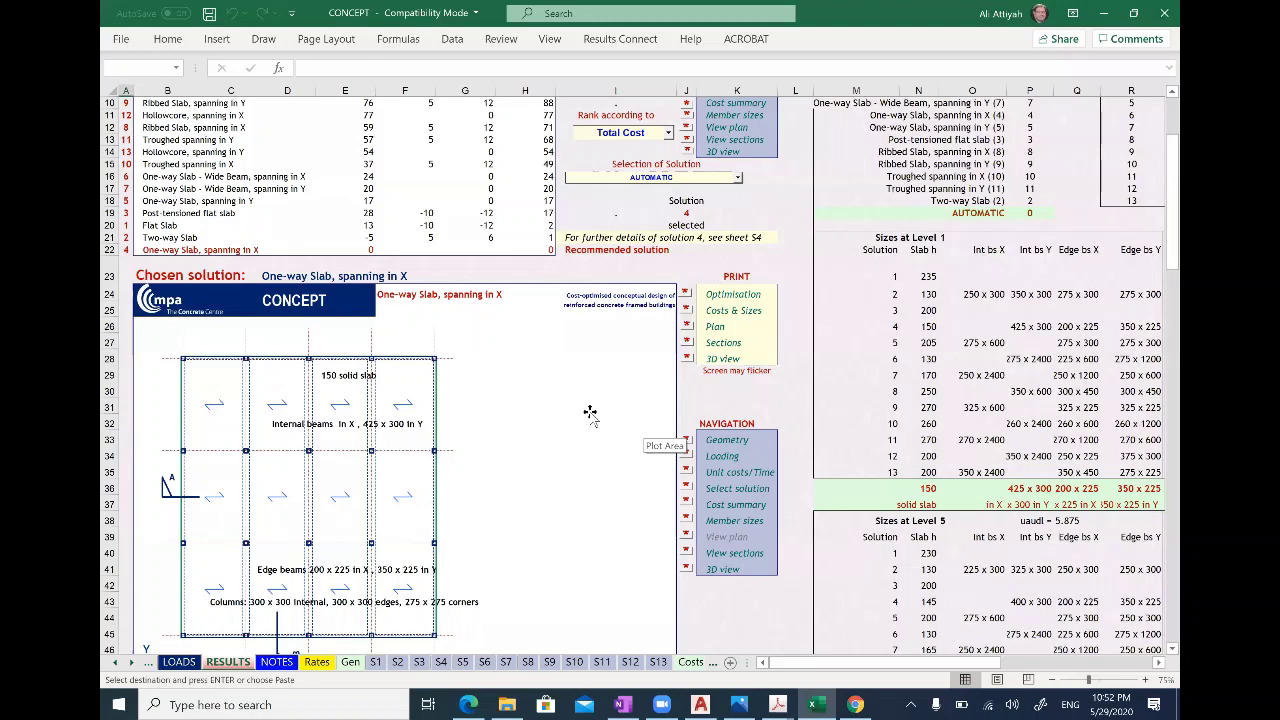
scroll(590, 413, "down", 3)
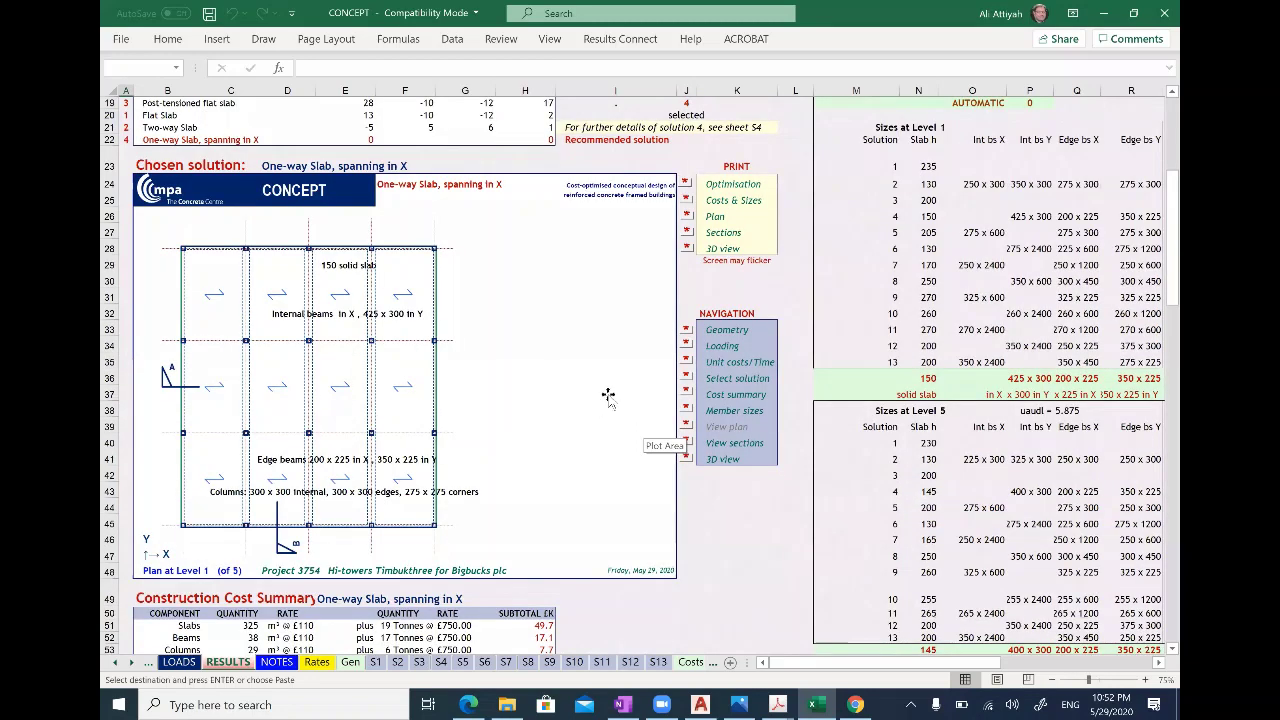
scroll(606, 396, "down", 2)
scroll(610, 546, "down", 1)
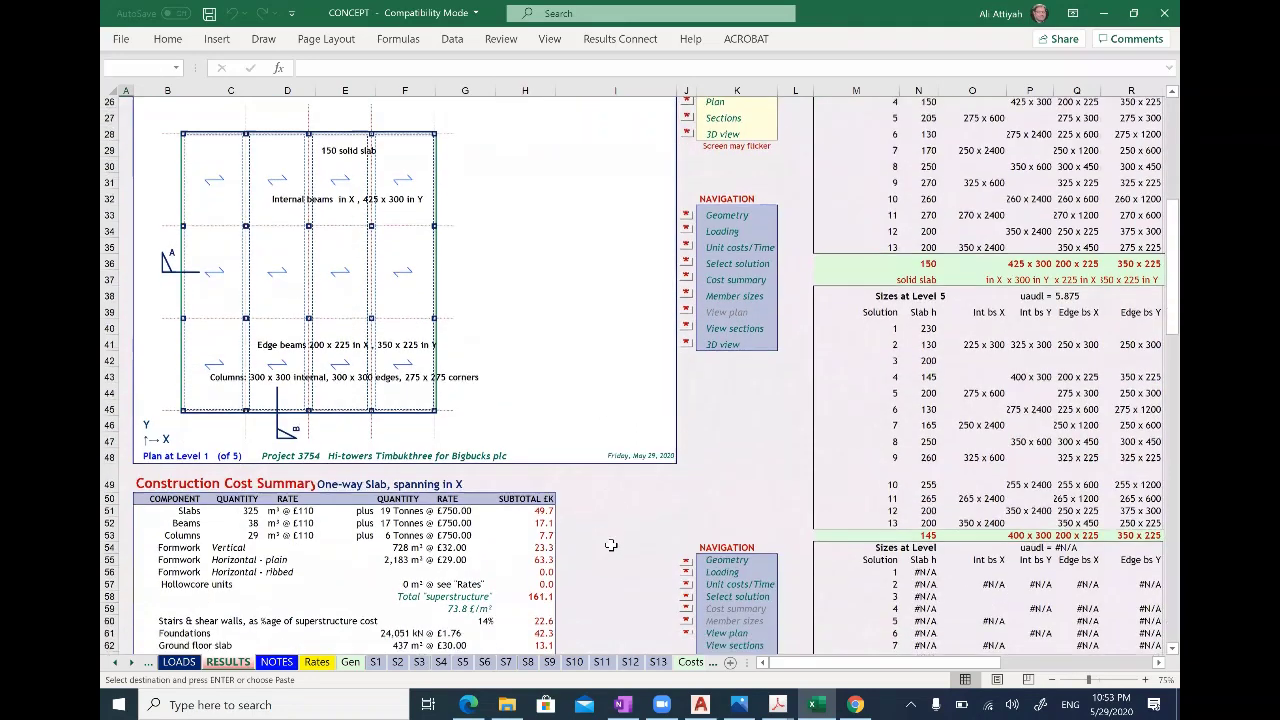
scroll(565, 543, "down", 2)
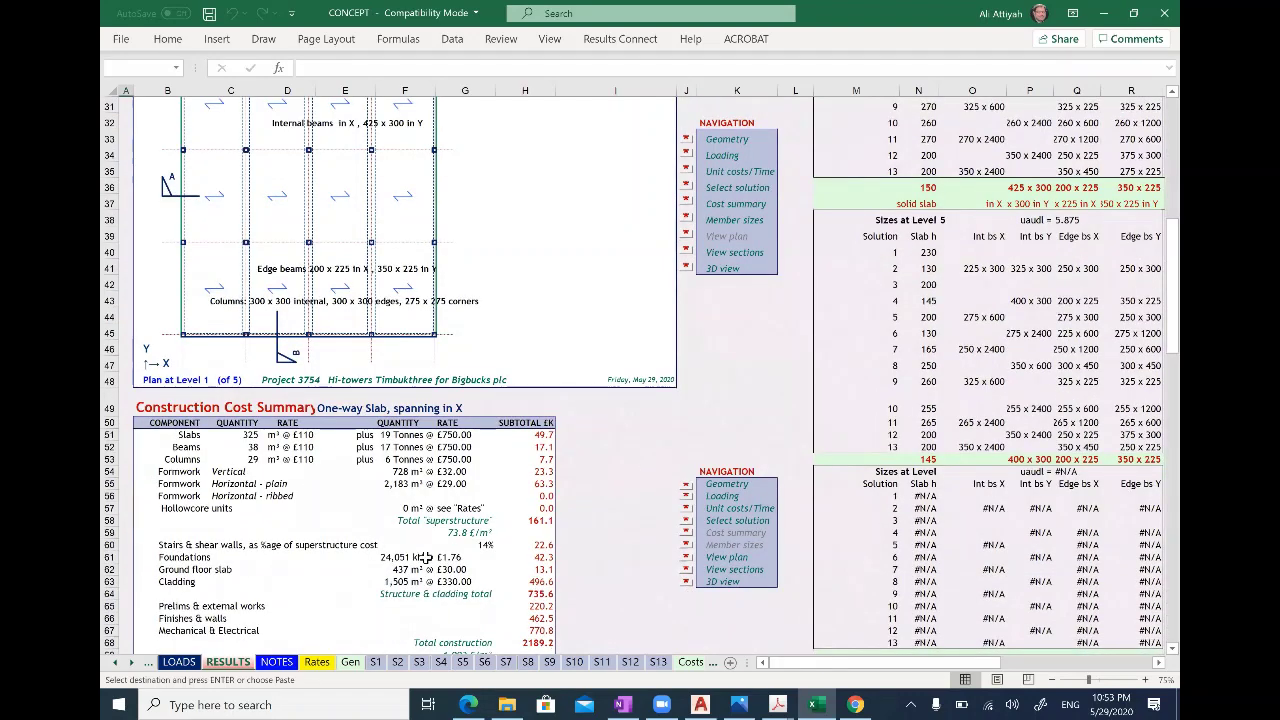
scroll(599, 539, "down", 1)
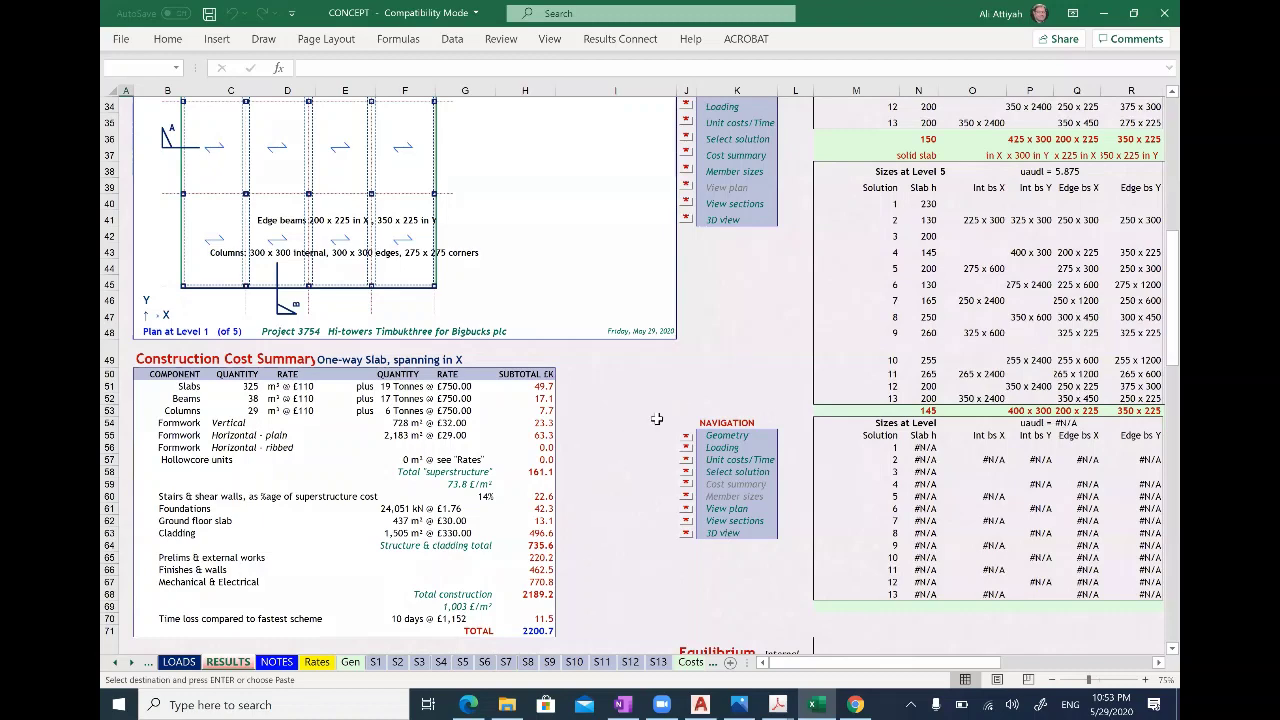
scroll(567, 451, "up", 6)
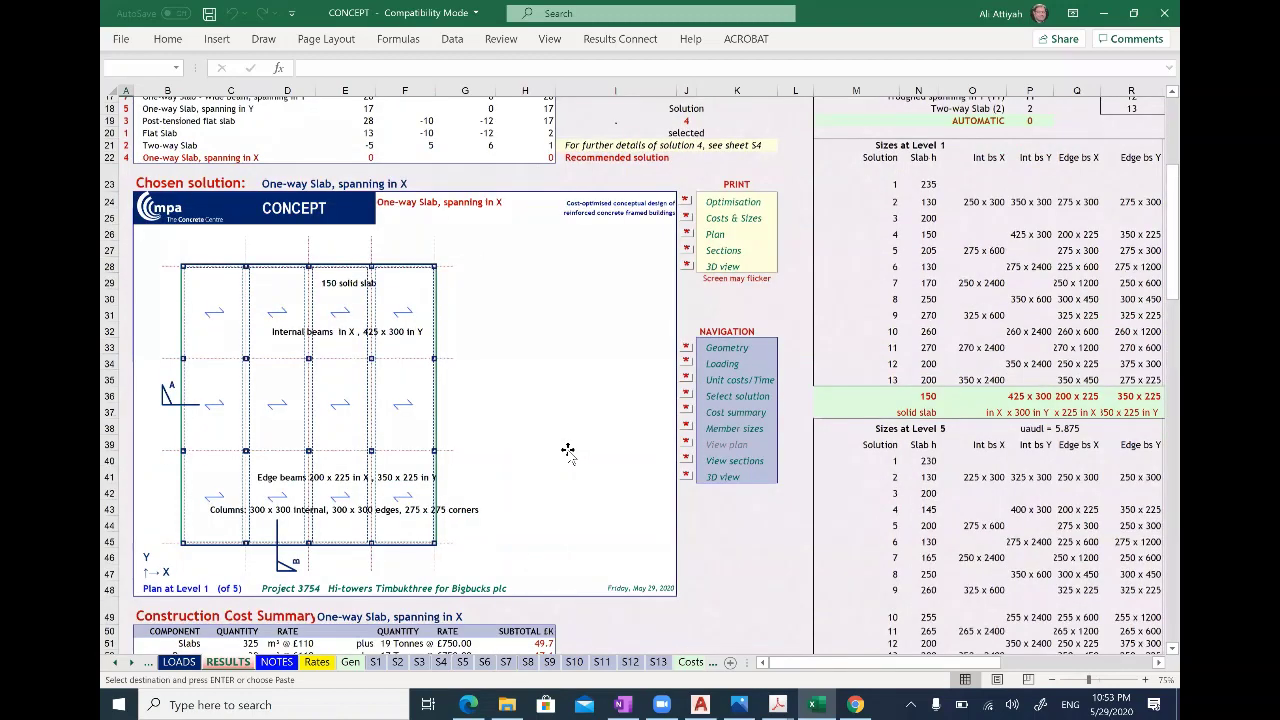
scroll(567, 451, "up", 6)
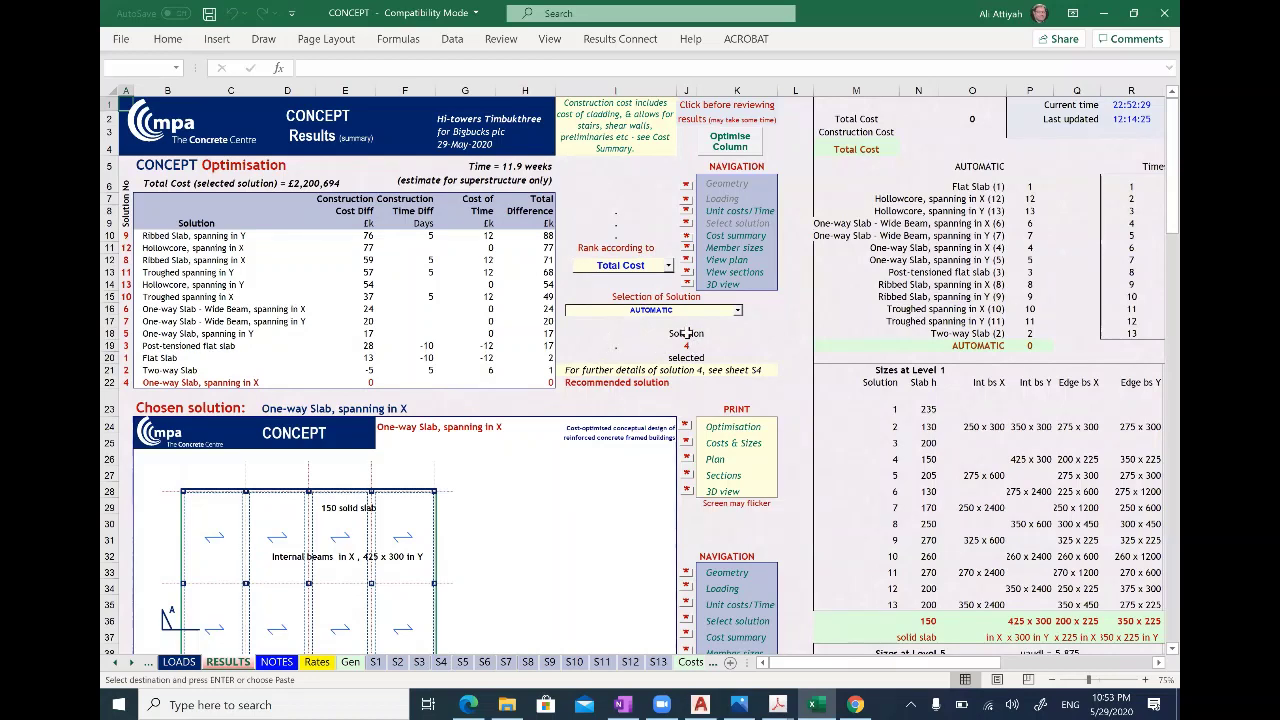
Step: Rank the solutions by Construction Cost and review the two-way slab scheme's slab and beam design on sheet S2
left_click(668, 265)
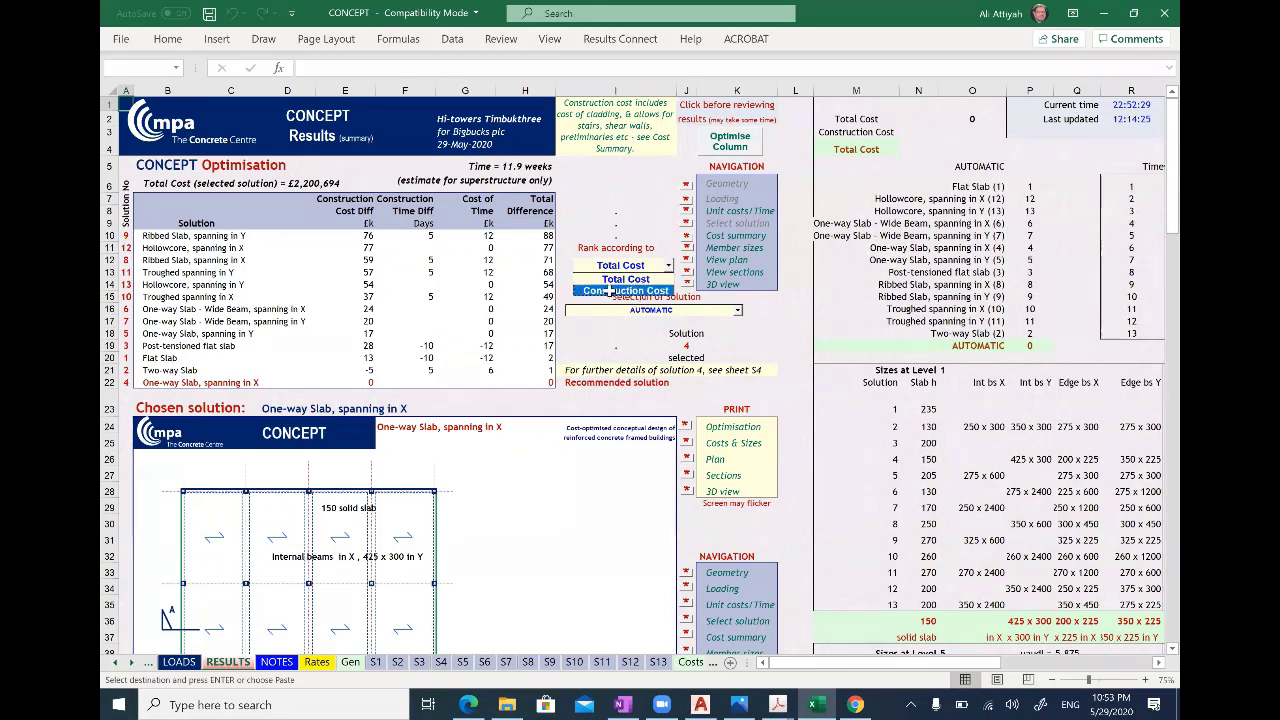
key("Return")
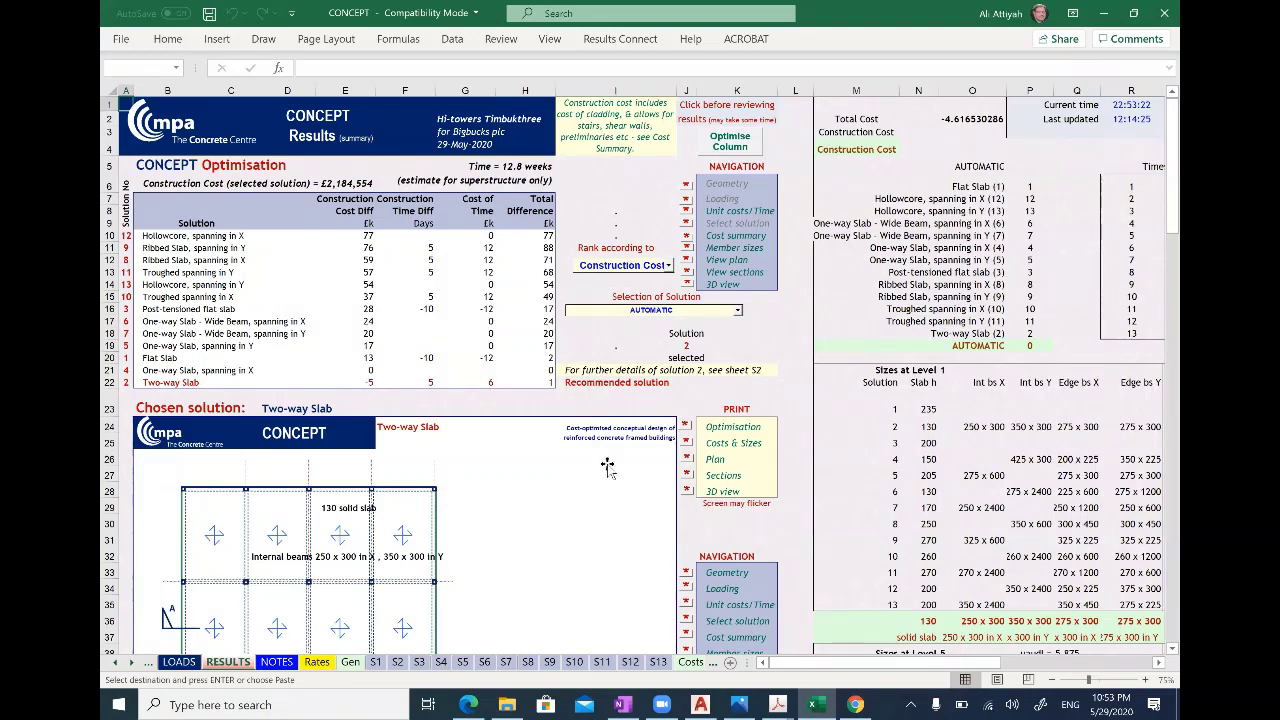
left_click(398, 664)
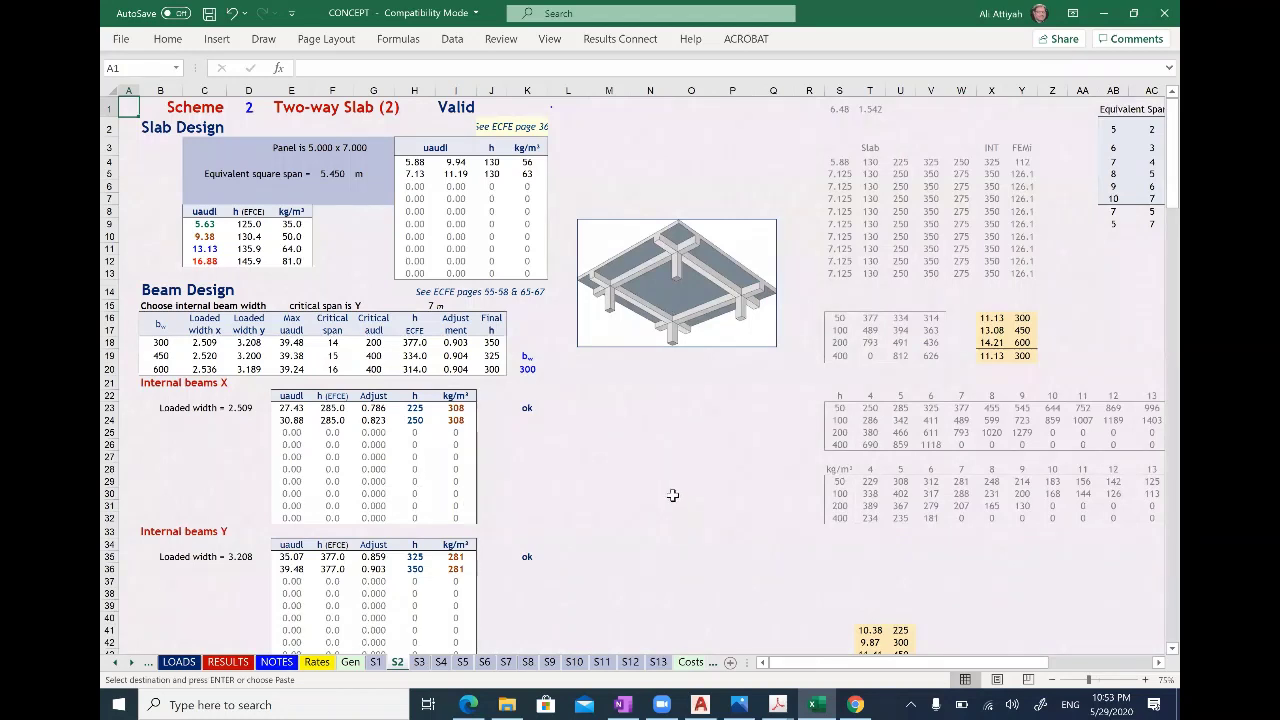
scroll(673, 494, "down", 6)
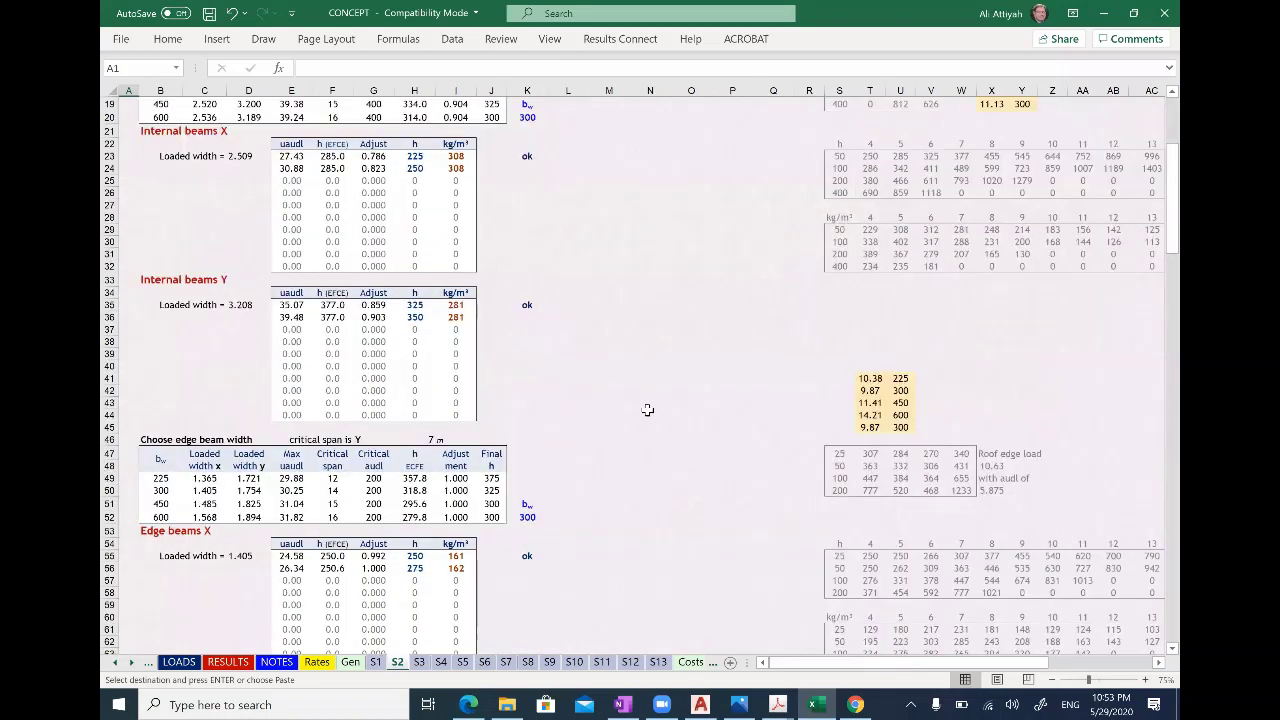
scroll(645, 419, "up", 6)
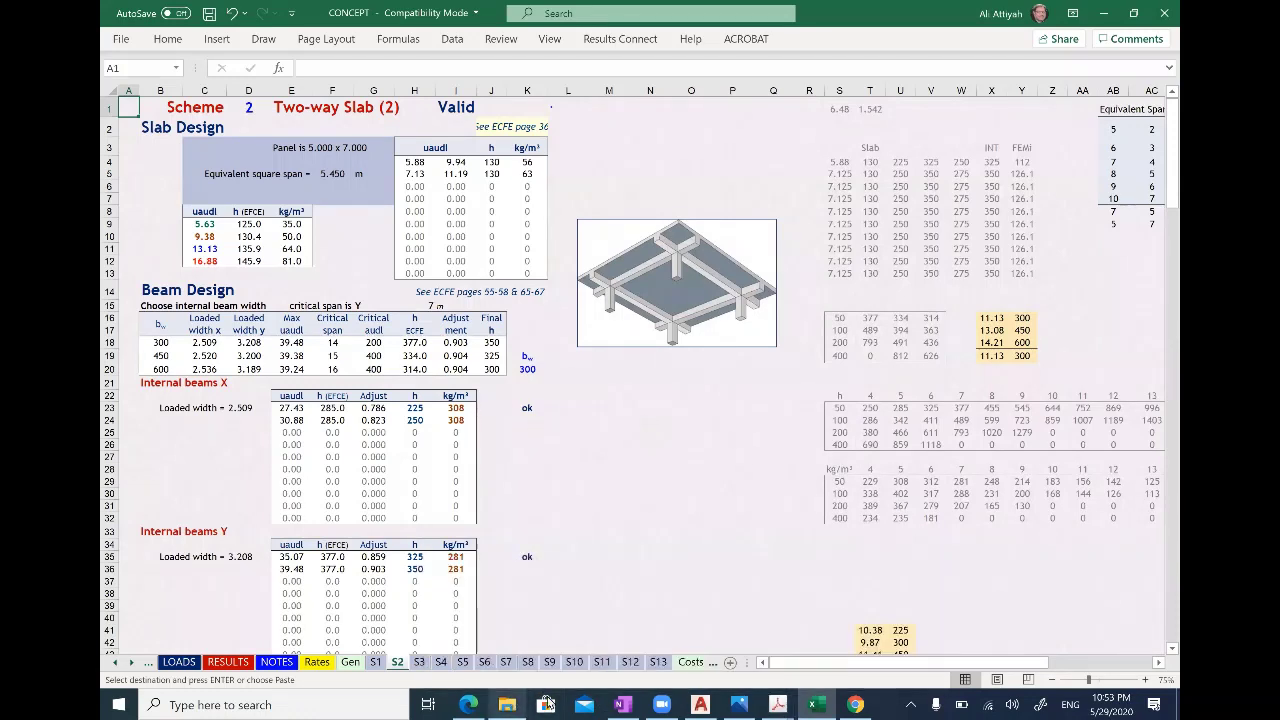
Step: Switch to Edge to look through the Economic Concrete Frame Elements to Eurocode 2 handbook up to its cover, and return to the workbook in Excel
left_click(480, 703)
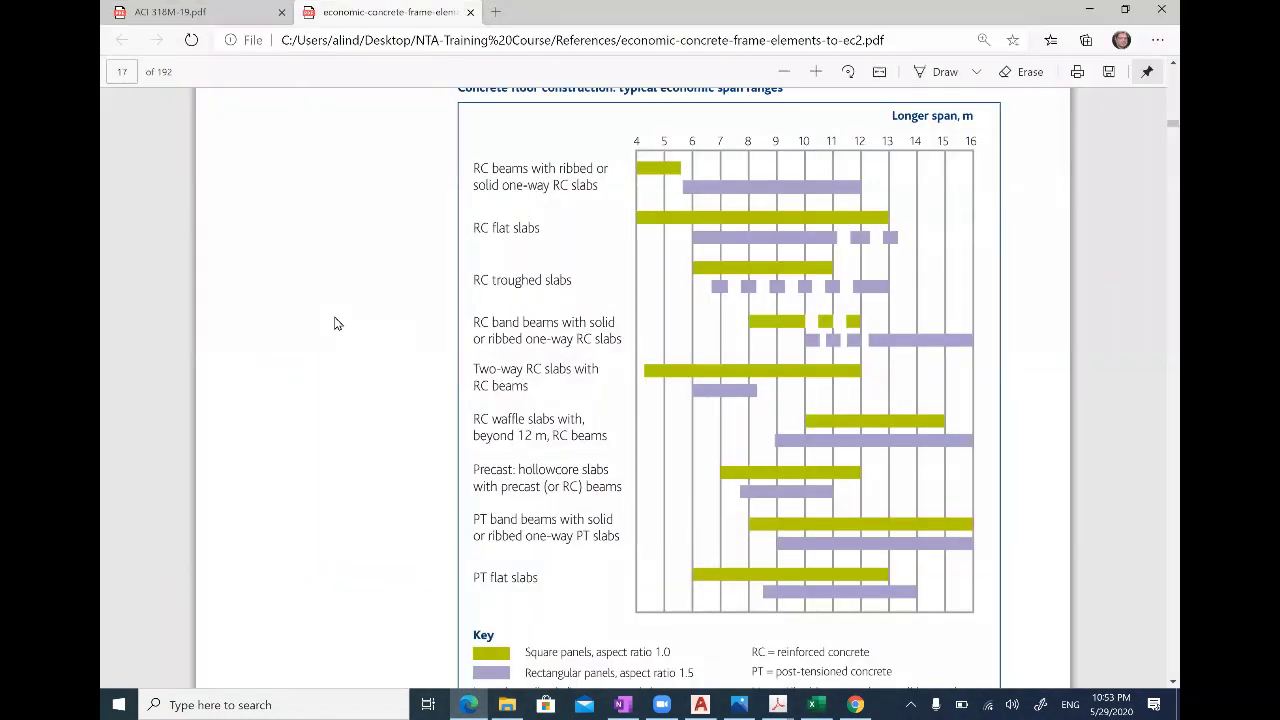
scroll(335, 323, "down", 1)
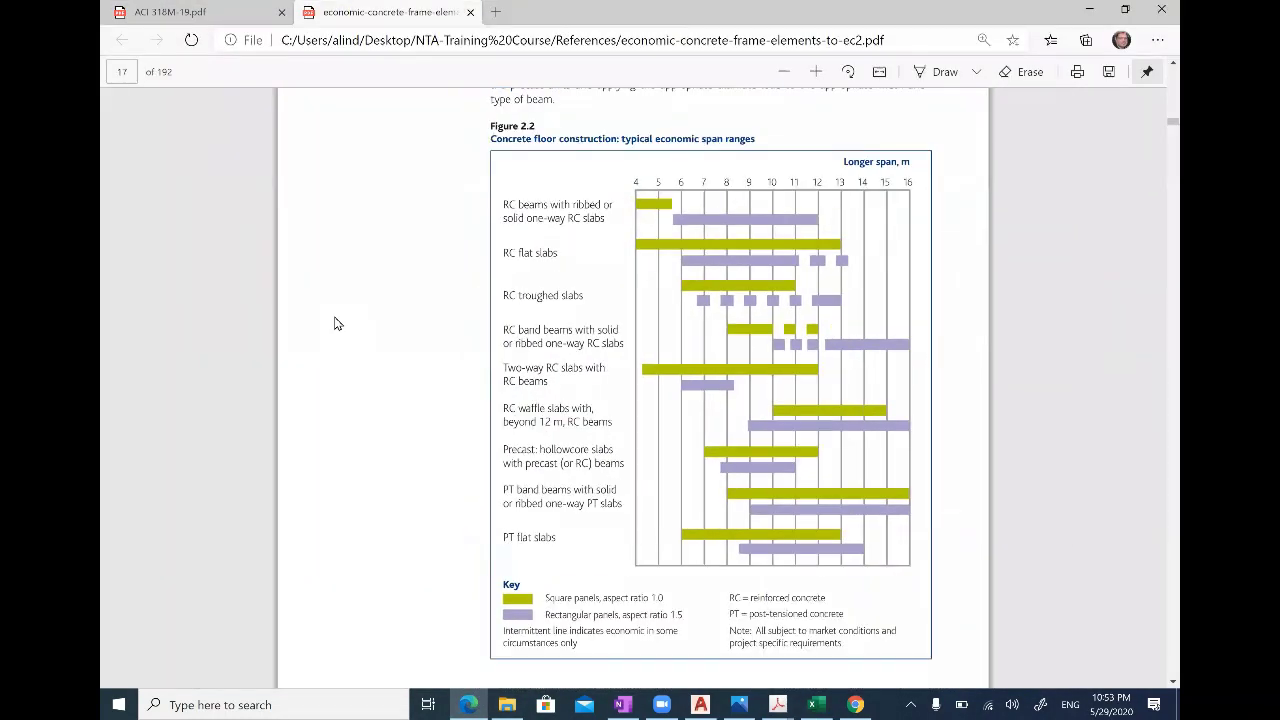
scroll(335, 323, "down", 2)
scroll(335, 323, "up", 20)
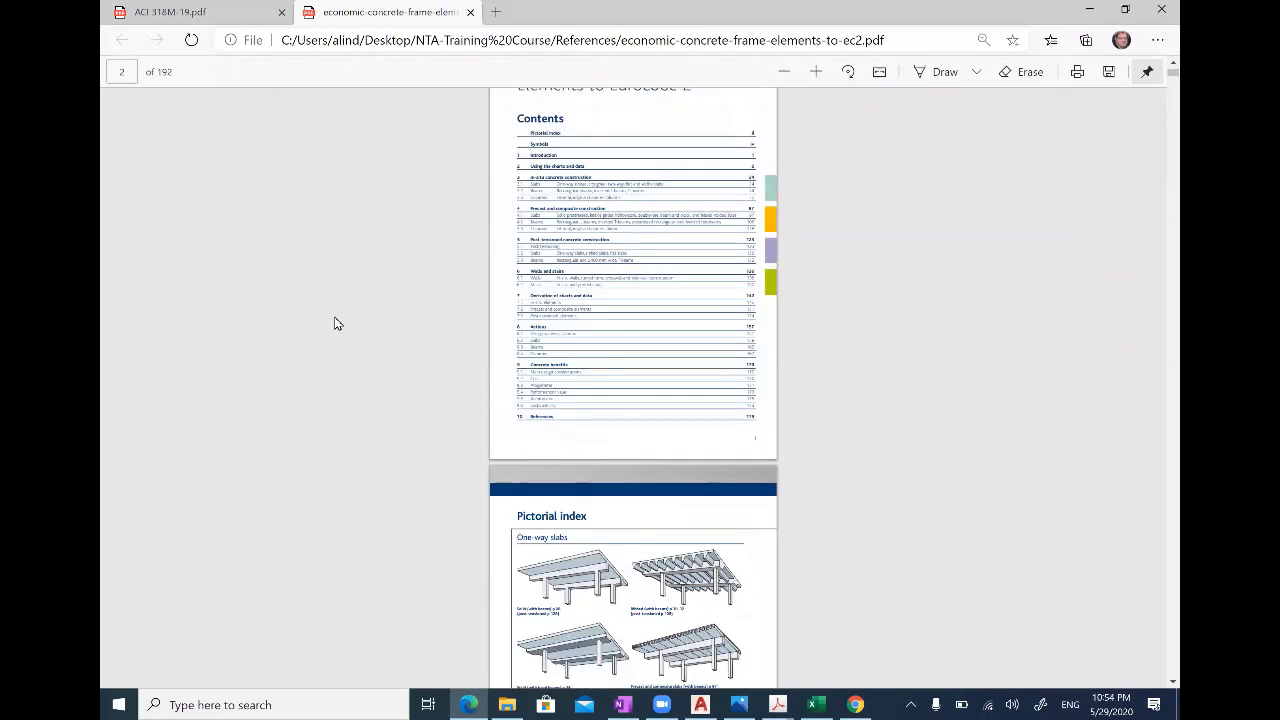
scroll(335, 323, "up", 5)
scroll(335, 323, "up", 3)
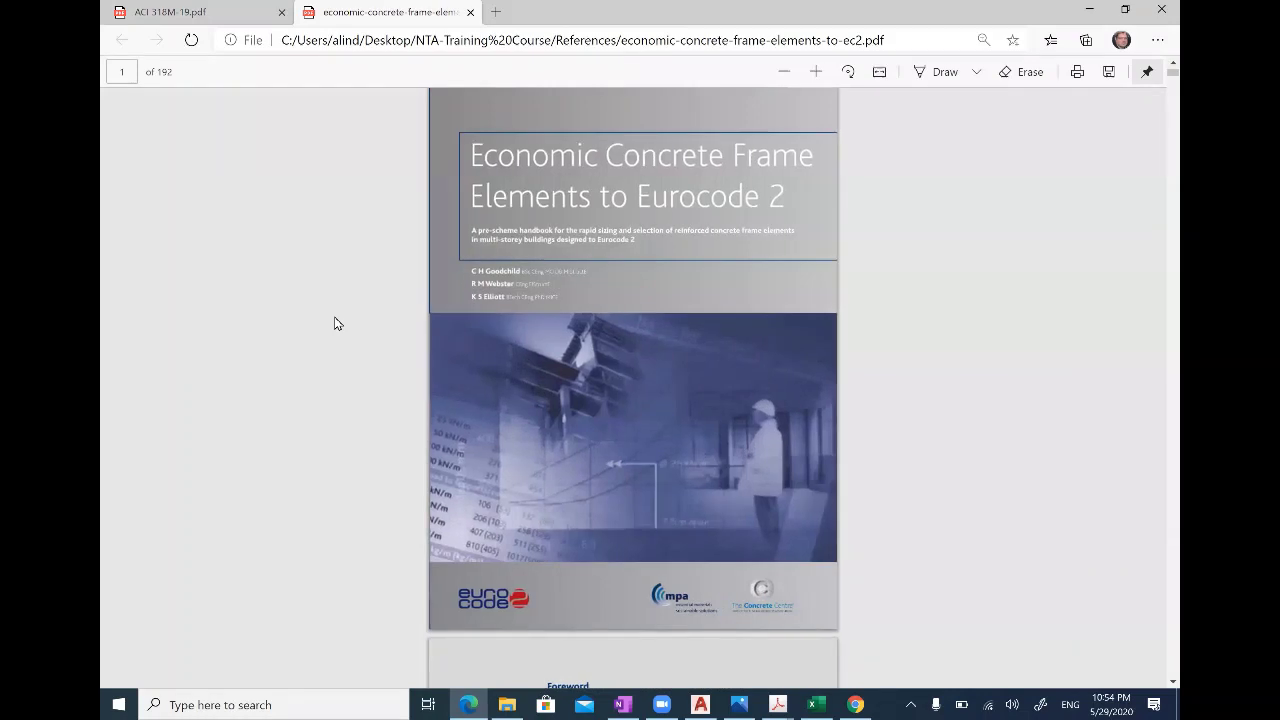
scroll(335, 323, "up", 1)
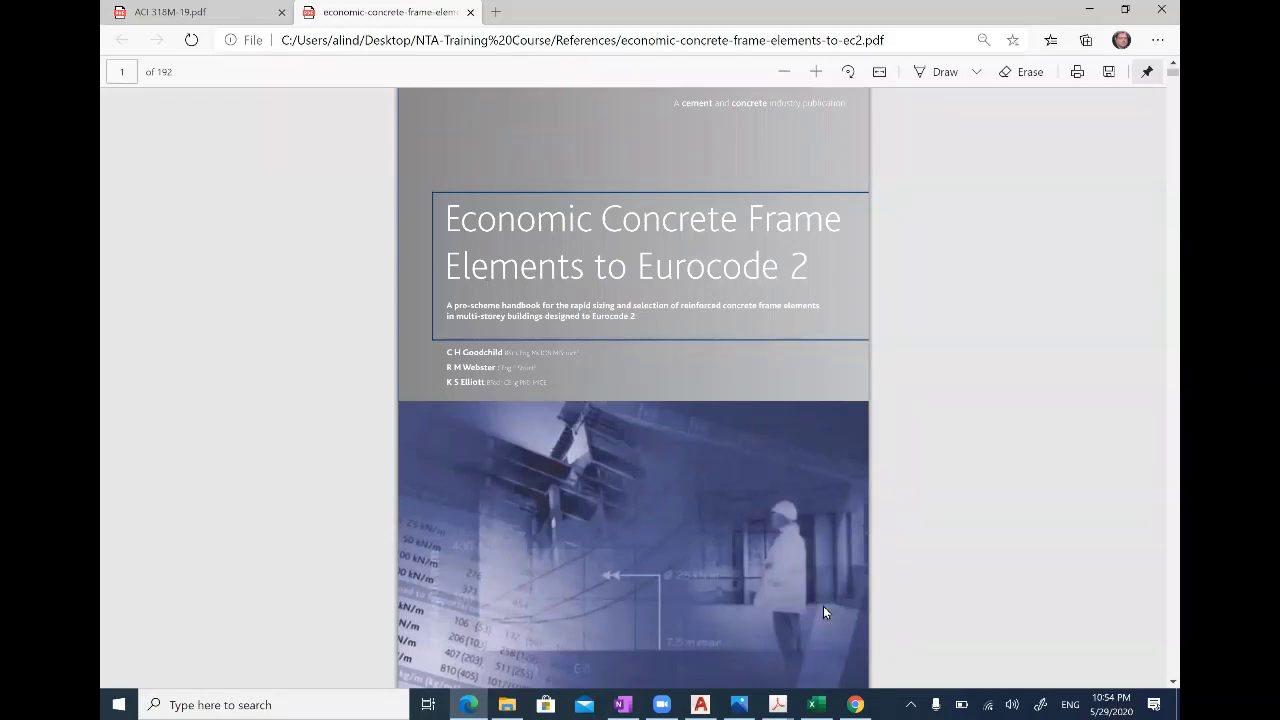
left_click(816, 704)
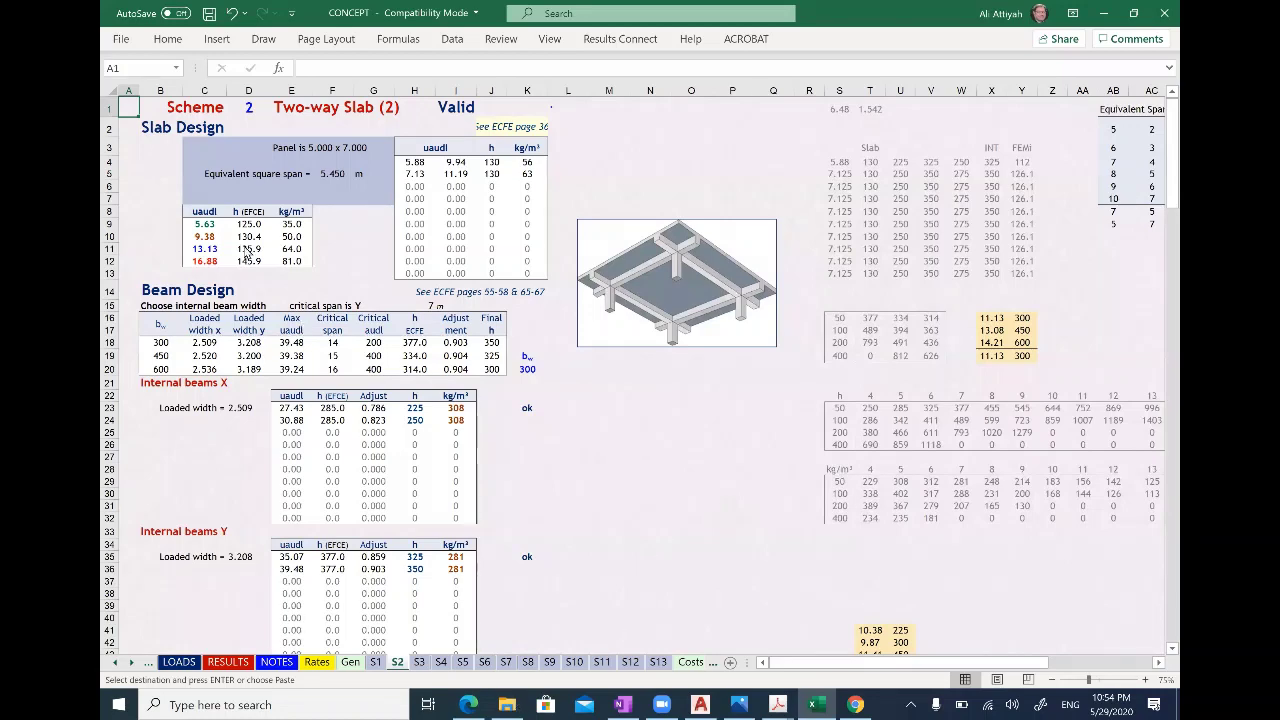
Step: Switch to Chrome to read the frame types listed on the Concept V3 page, and return to the CONCEPT V3 folder in File Explorer
key("alt+Tab")
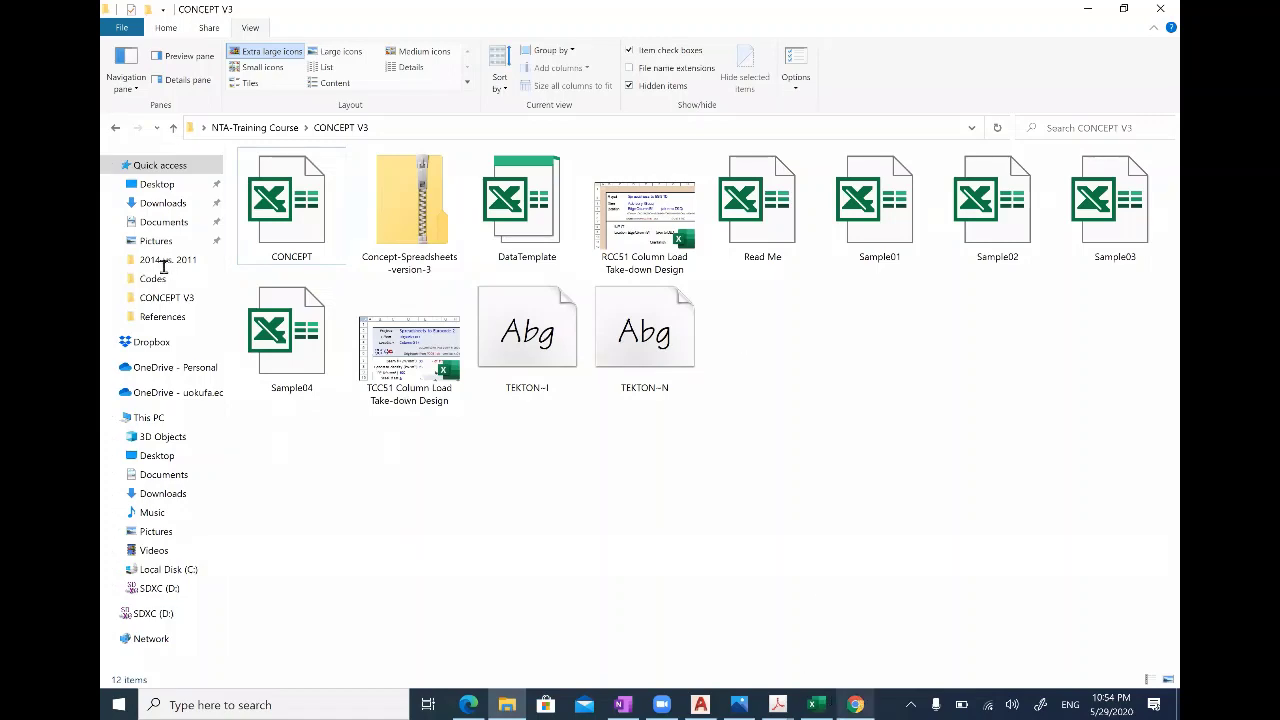
key("alt+Tab")
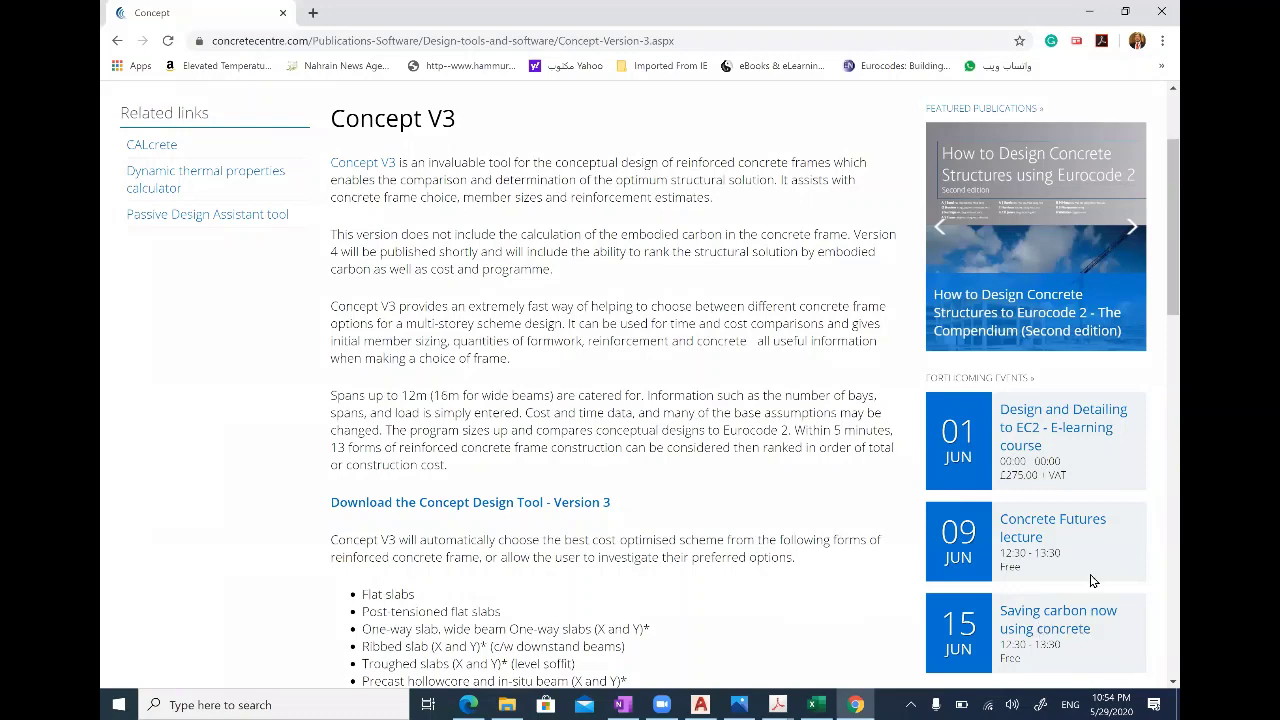
scroll(1137, 553, "down", 1)
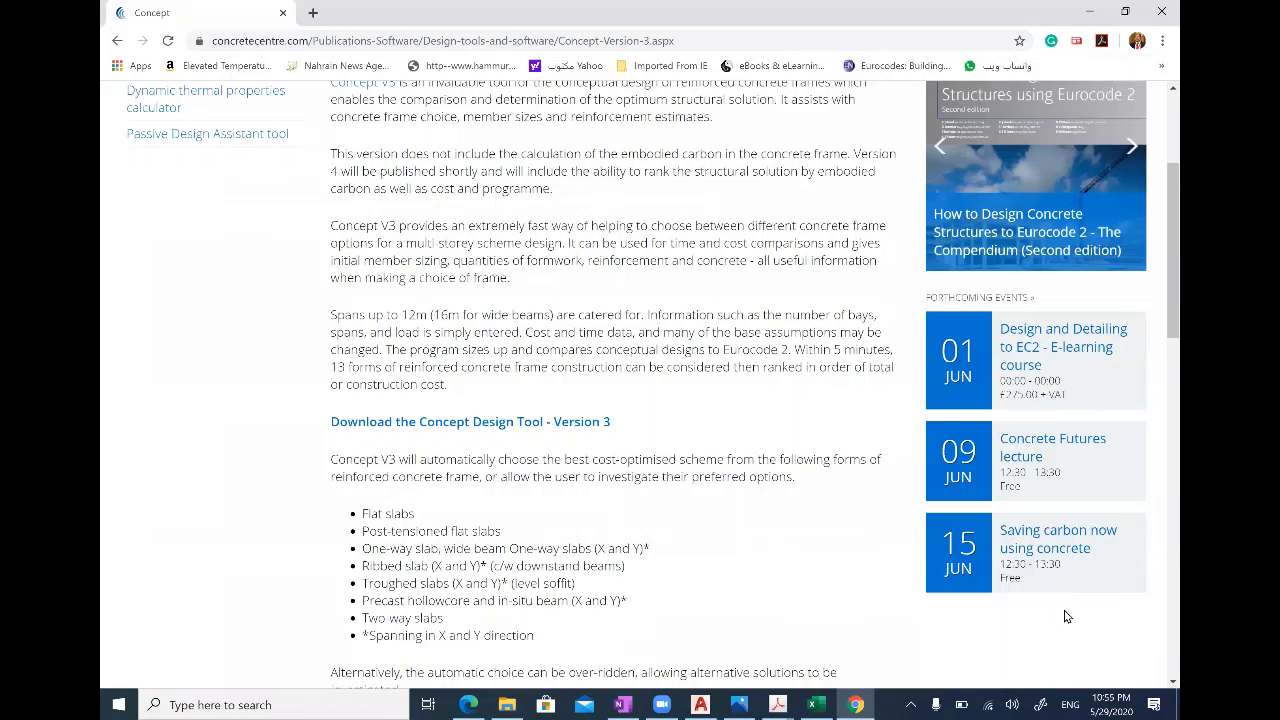
scroll(1065, 613, "down", 1)
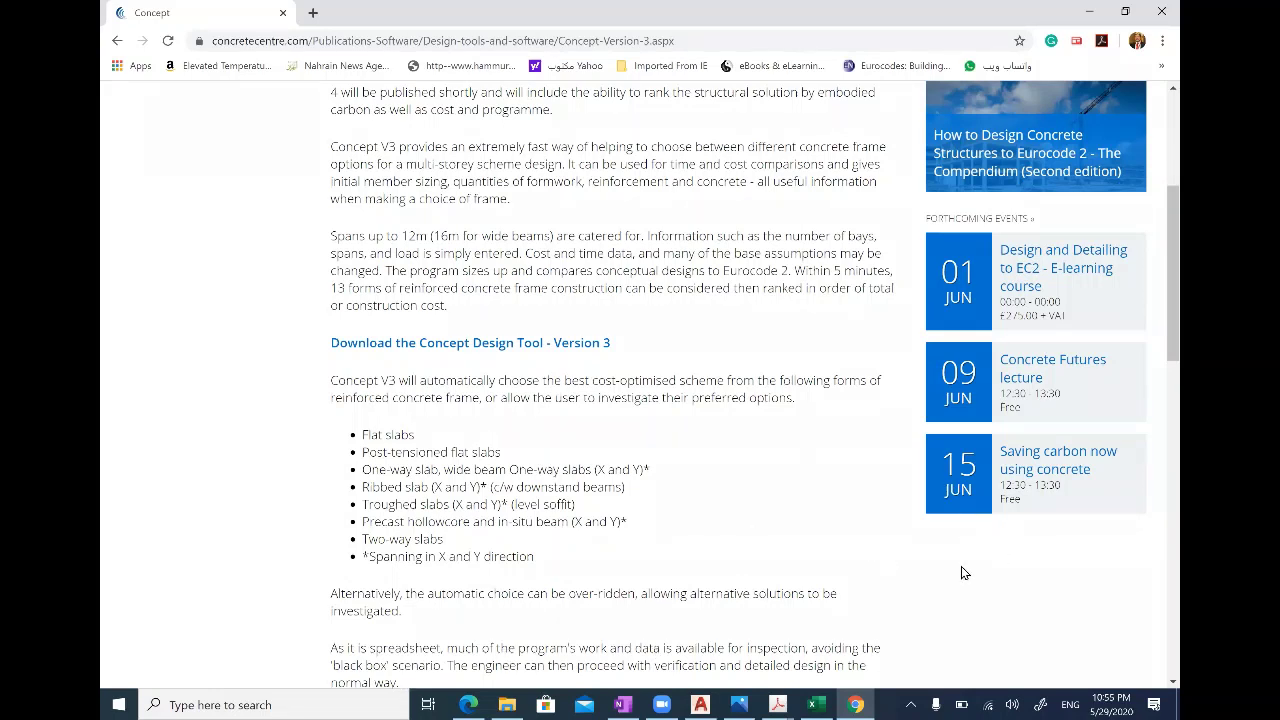
left_click(507, 704)
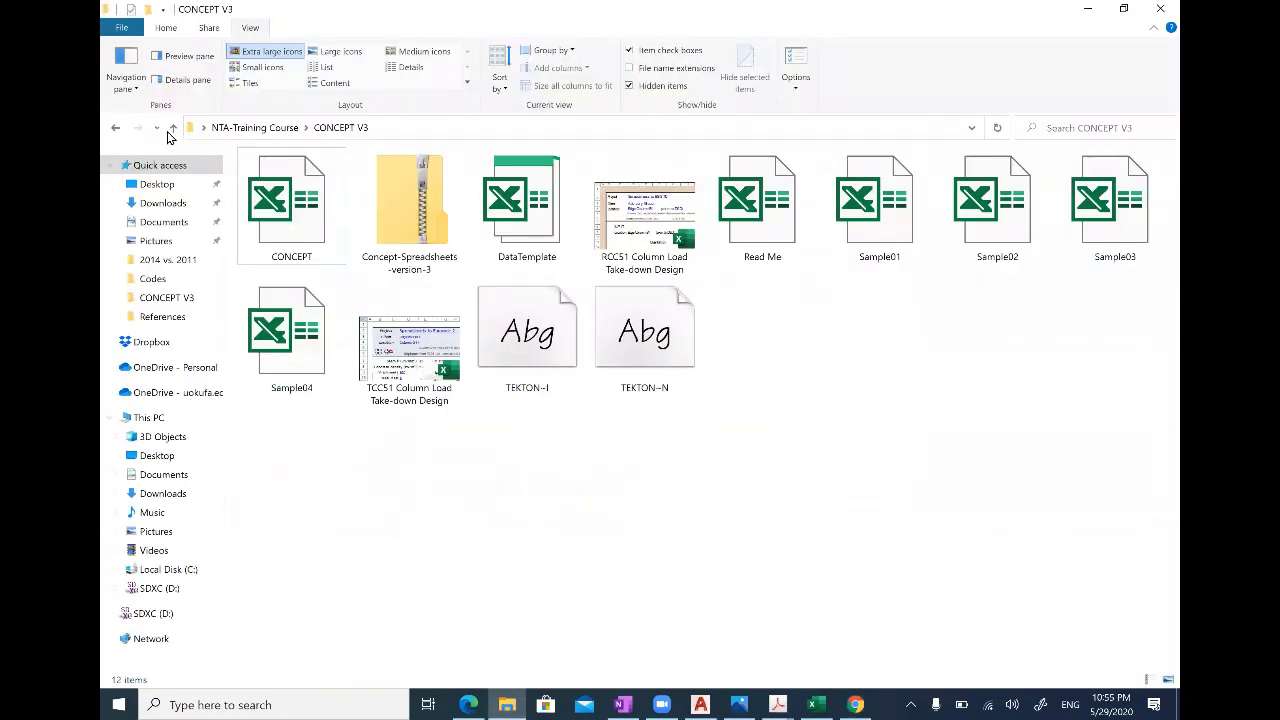
Step: Go to the Concept v4 folder in NTA-Training Course and open the concept v4-1 image in Photos
left_click(172, 128)
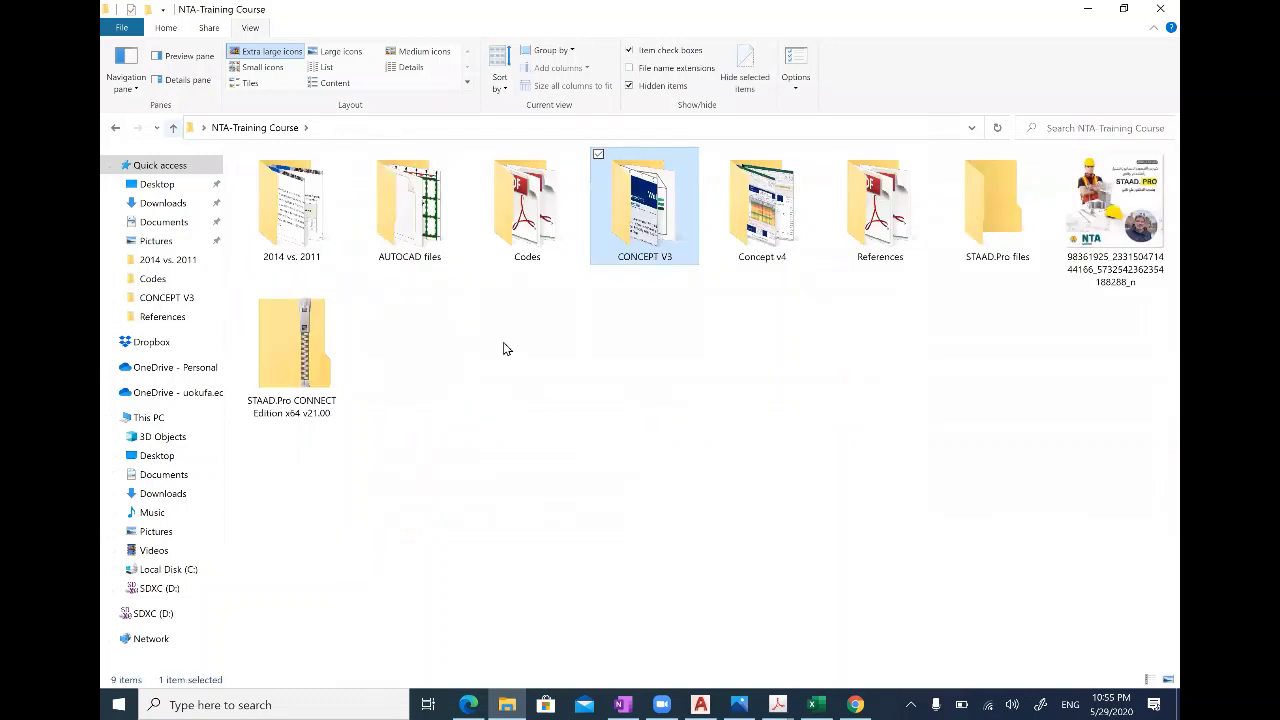
left_click(505, 348)
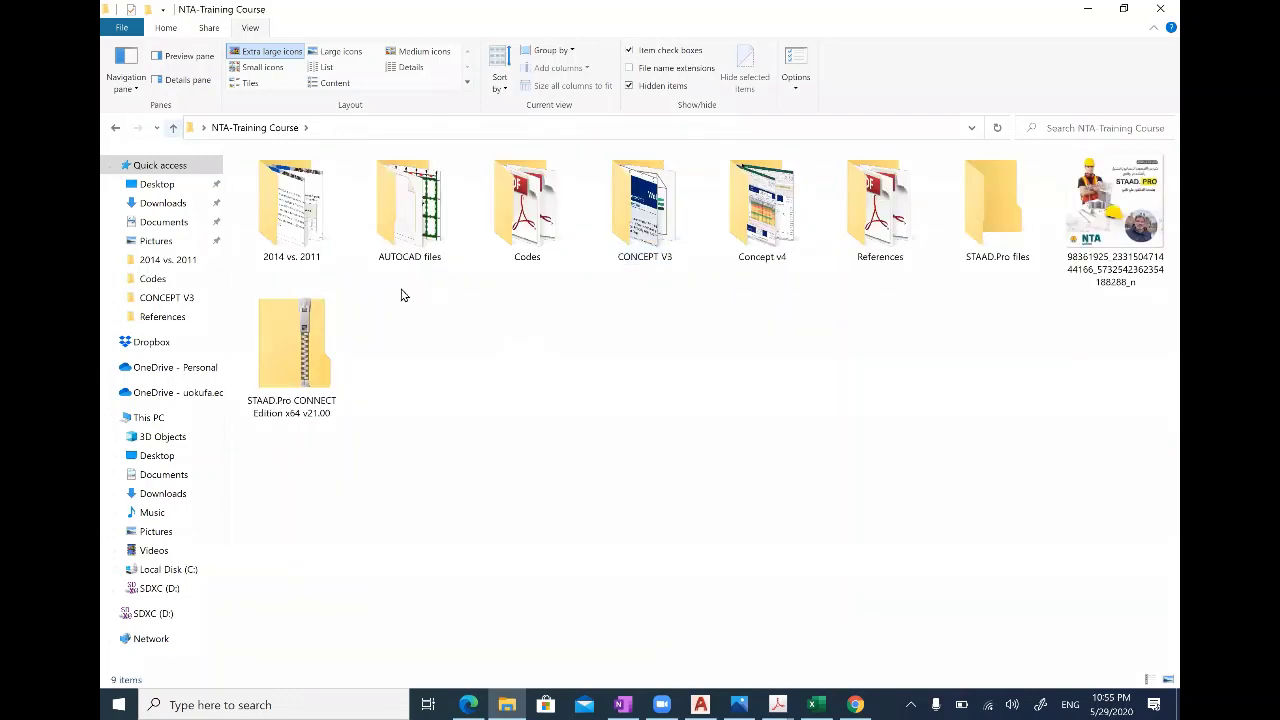
double_click(778, 250)
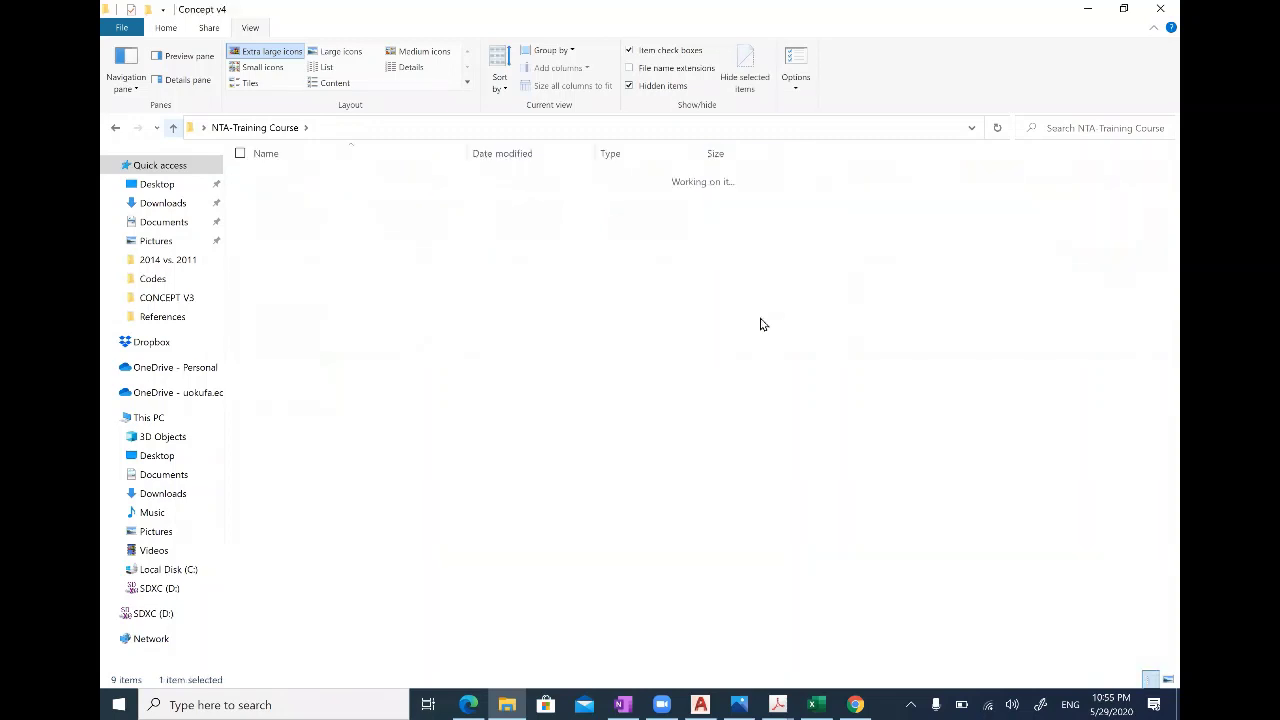
left_click(282, 217)
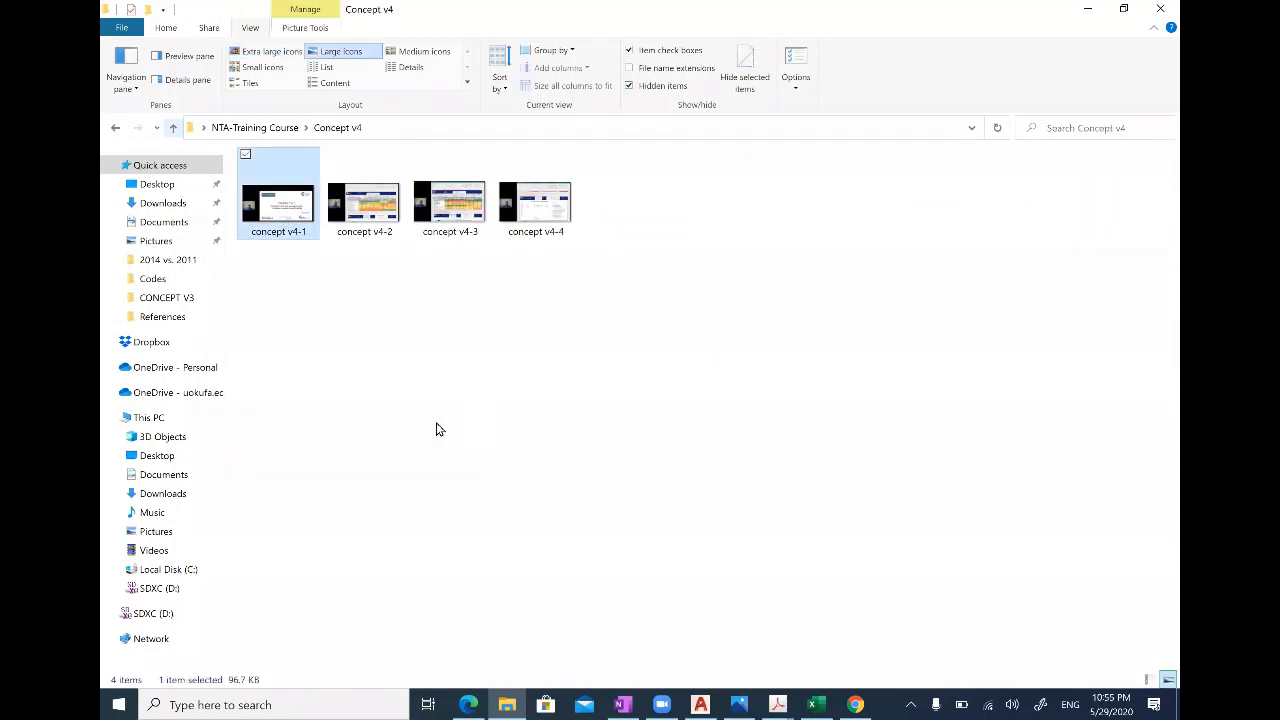
key("Return")
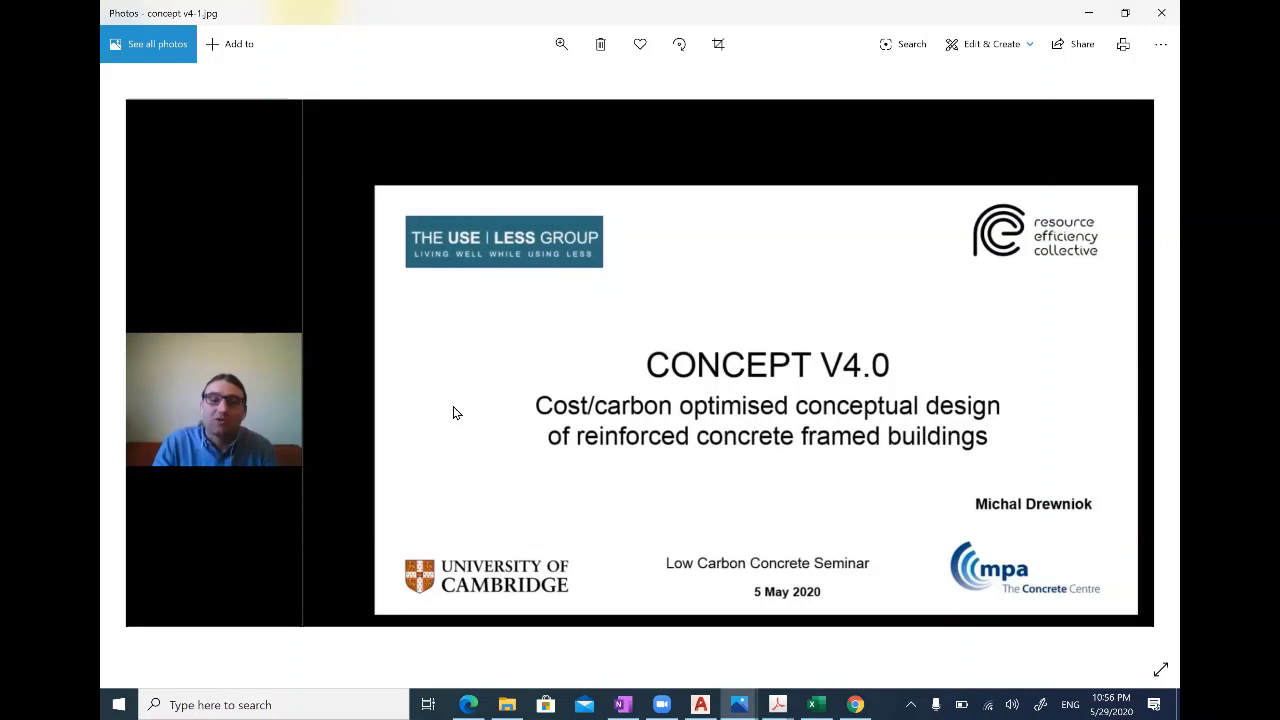
Step: Switch to Chrome to read the Concept V3 page's introduction about Version 4, and return to the concept v4-1 image in Photos
left_click(855, 704)
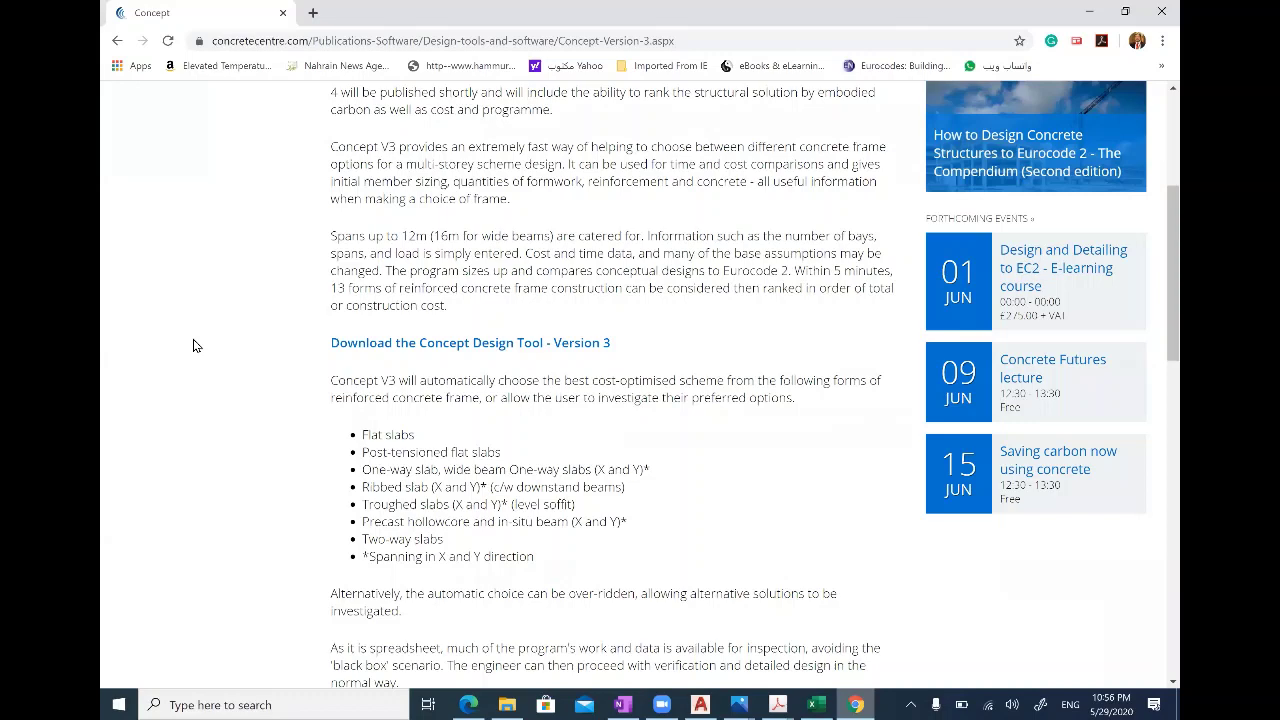
scroll(630, 340, "up", 2)
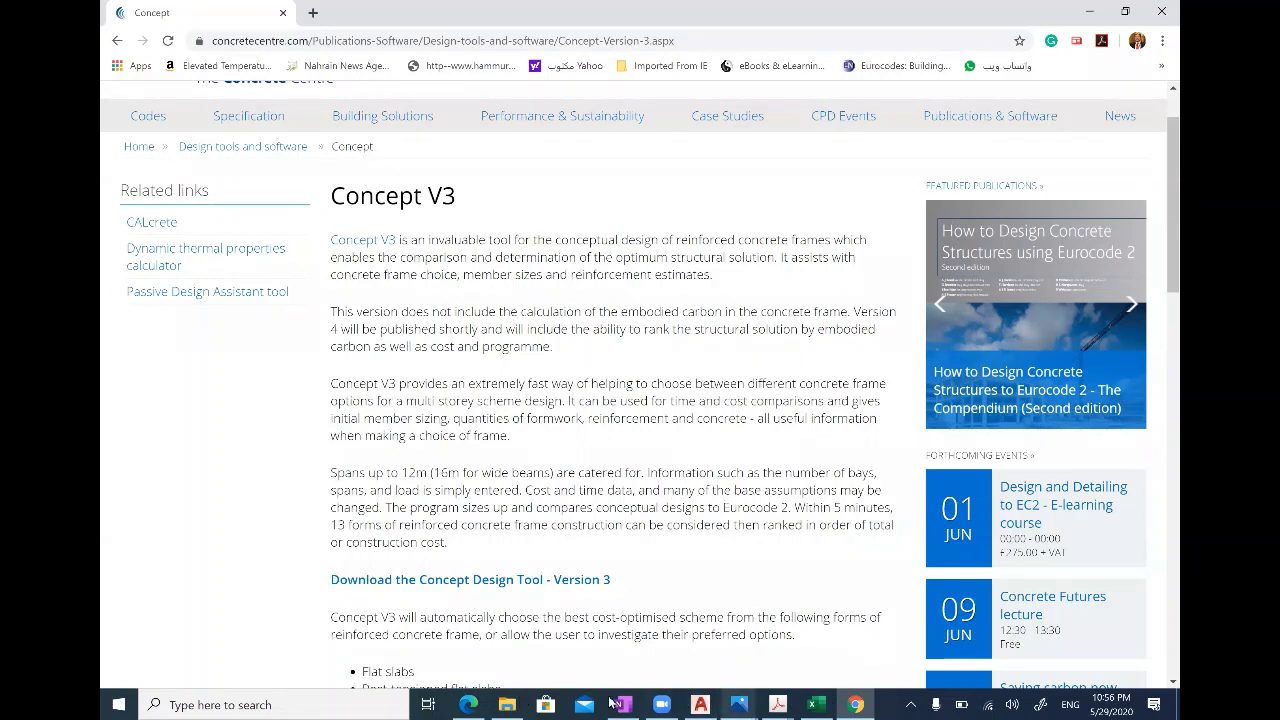
mouse_move(741, 703)
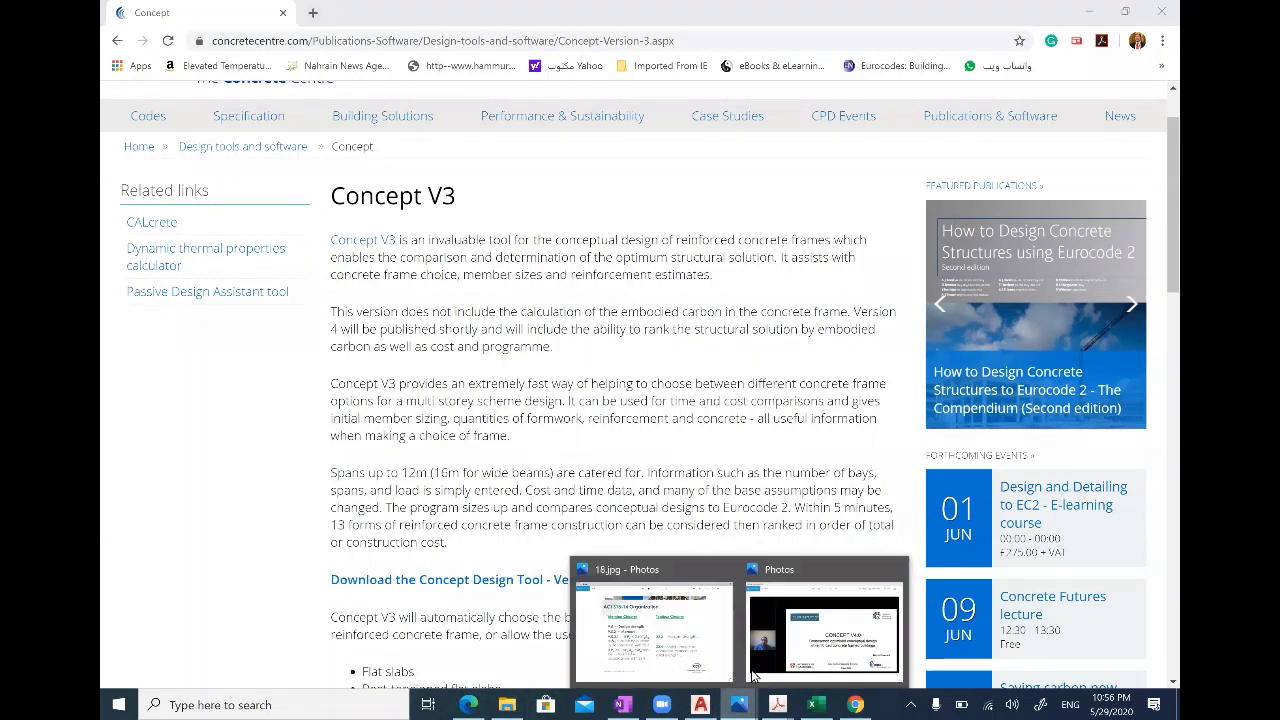
left_click(824, 640)
Step: Show the concept v4-2 image, examine its ranked solutions with costs, construction times and embodied carbon up close, and close it
key("Right")
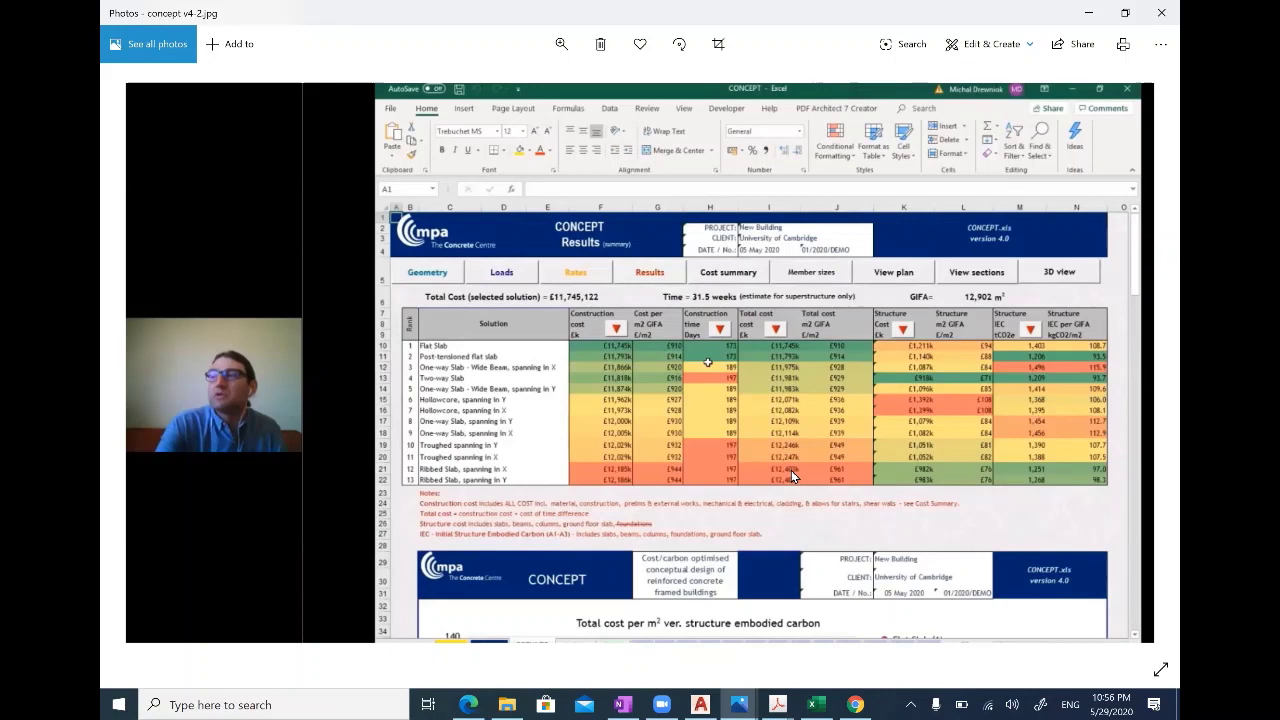
key("ctrl+plus")
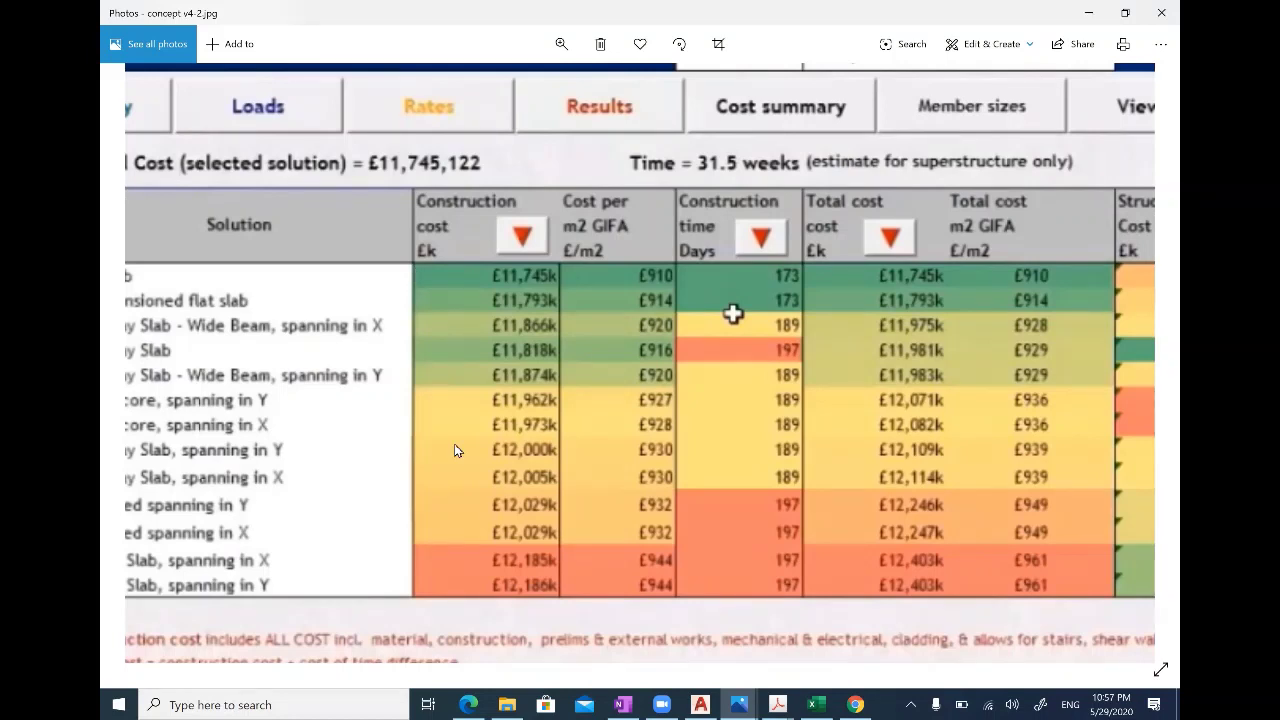
scroll(454, 450, "left", 1)
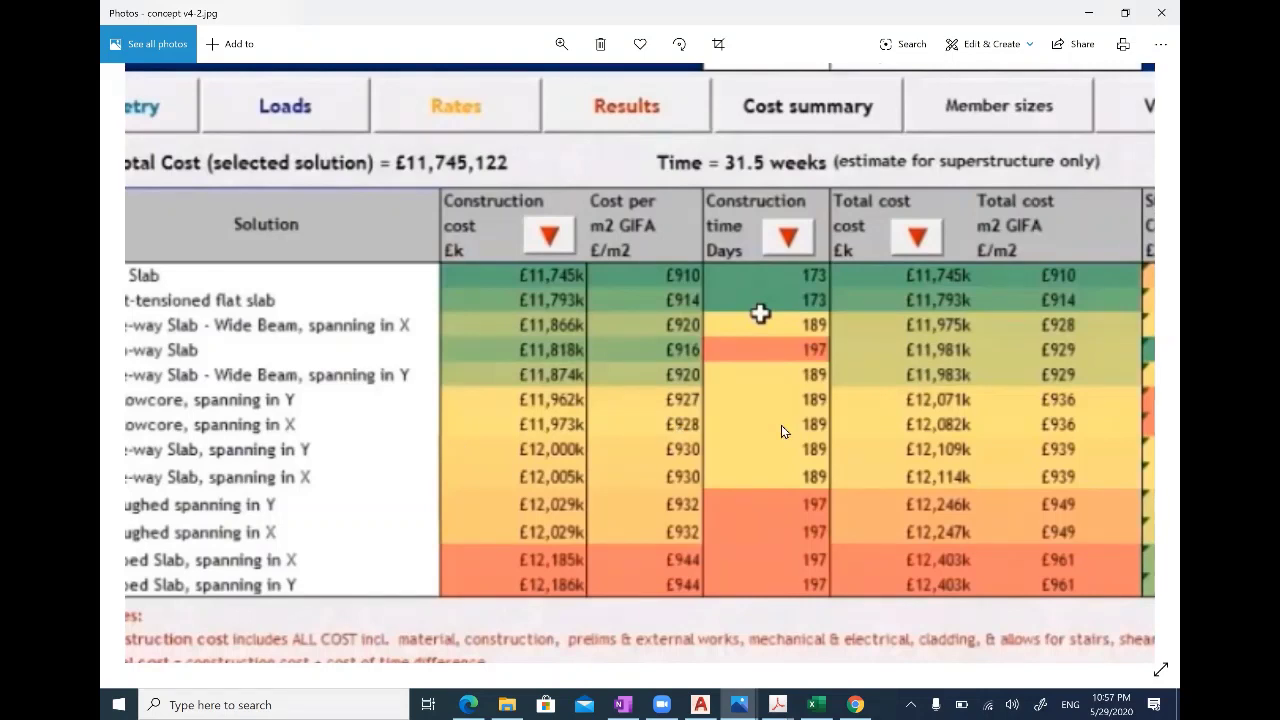
scroll(781, 431, "left", 3)
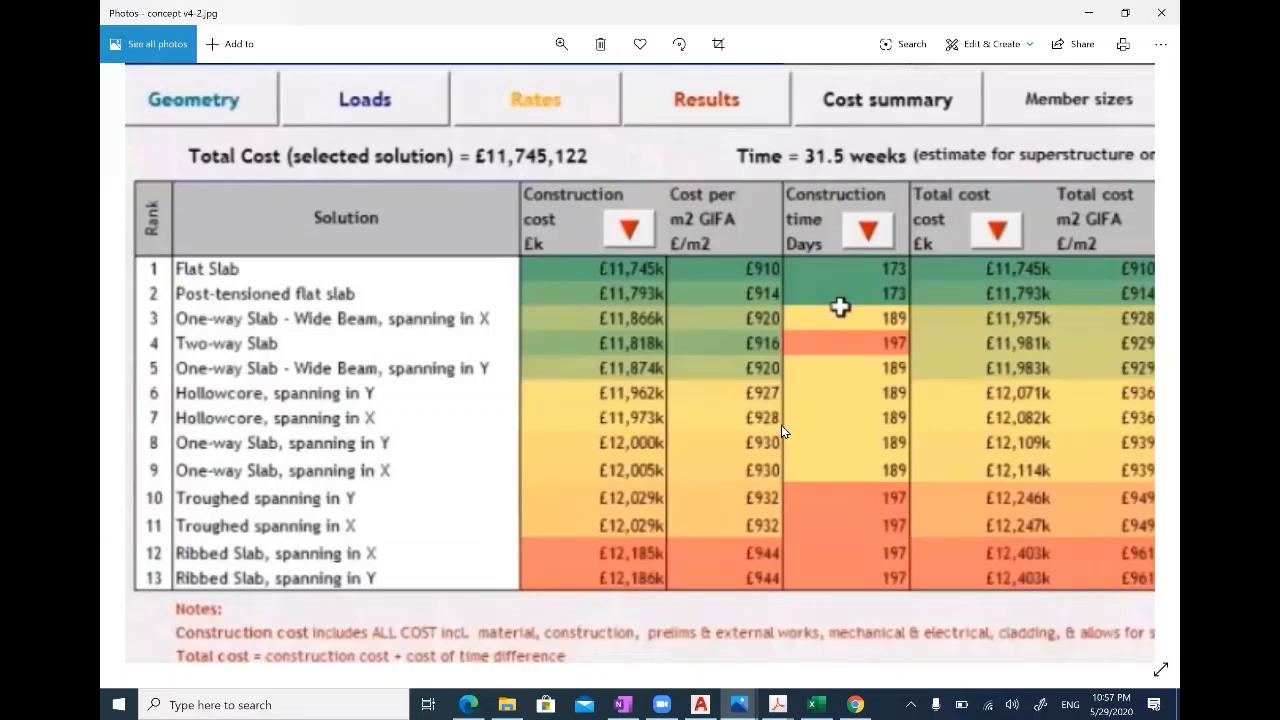
scroll(781, 425, "right", 10)
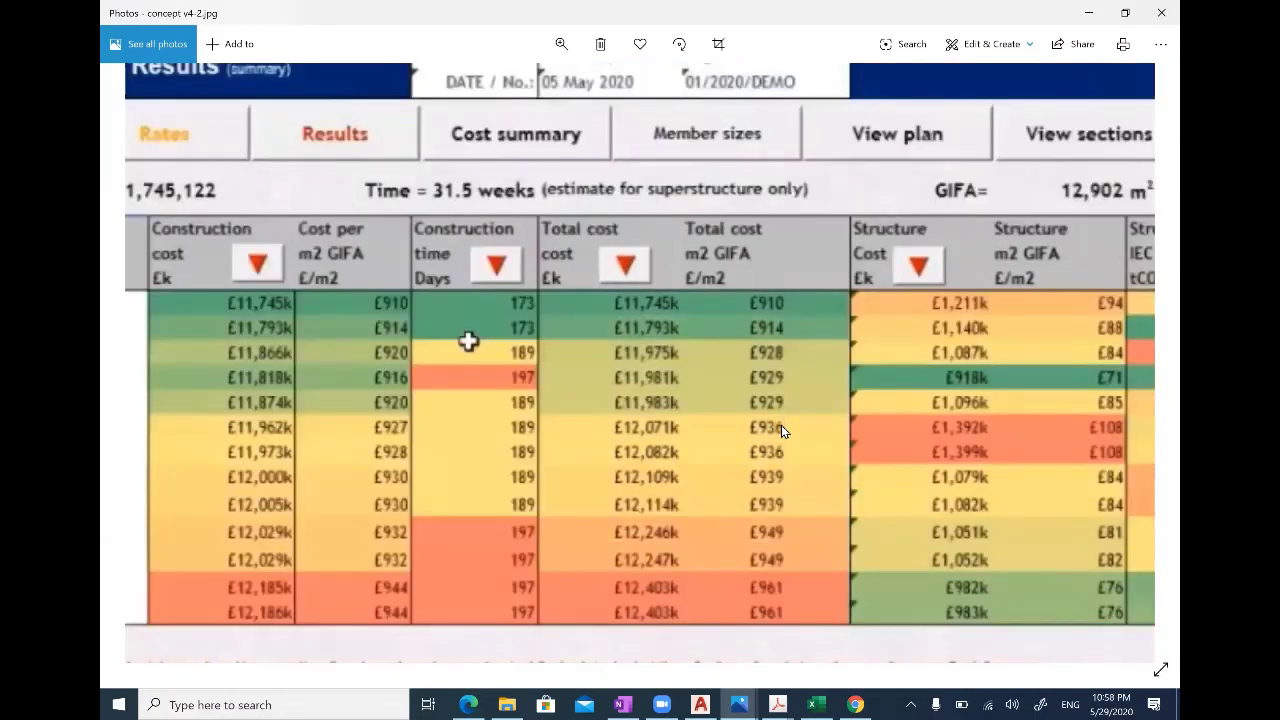
scroll(781, 431, "right", 8)
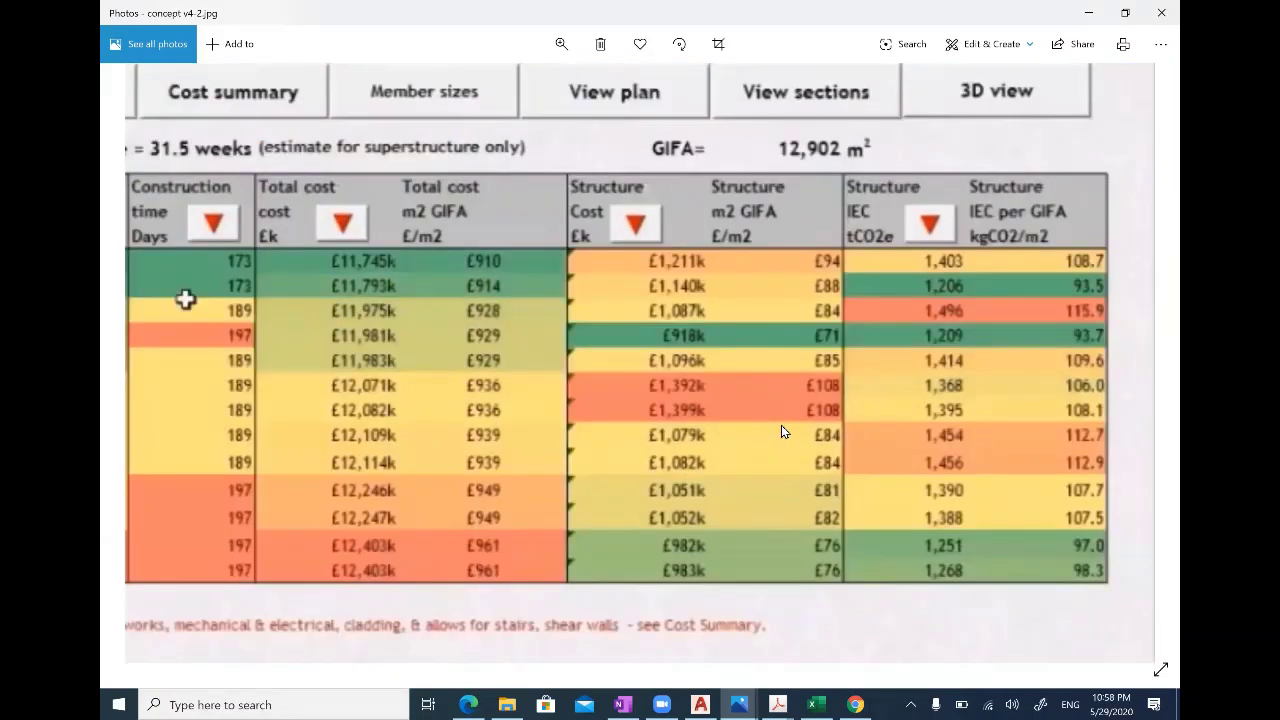
scroll(781, 430, "up", 1)
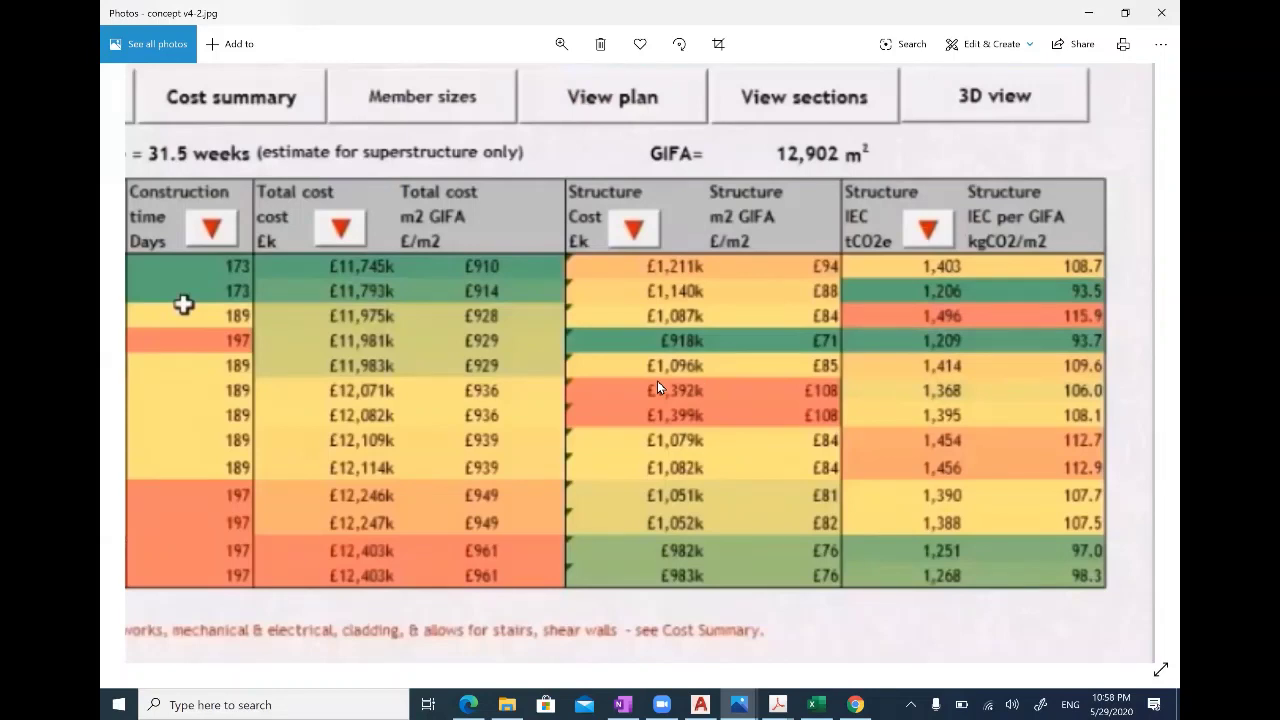
scroll(657, 380, "left", 3)
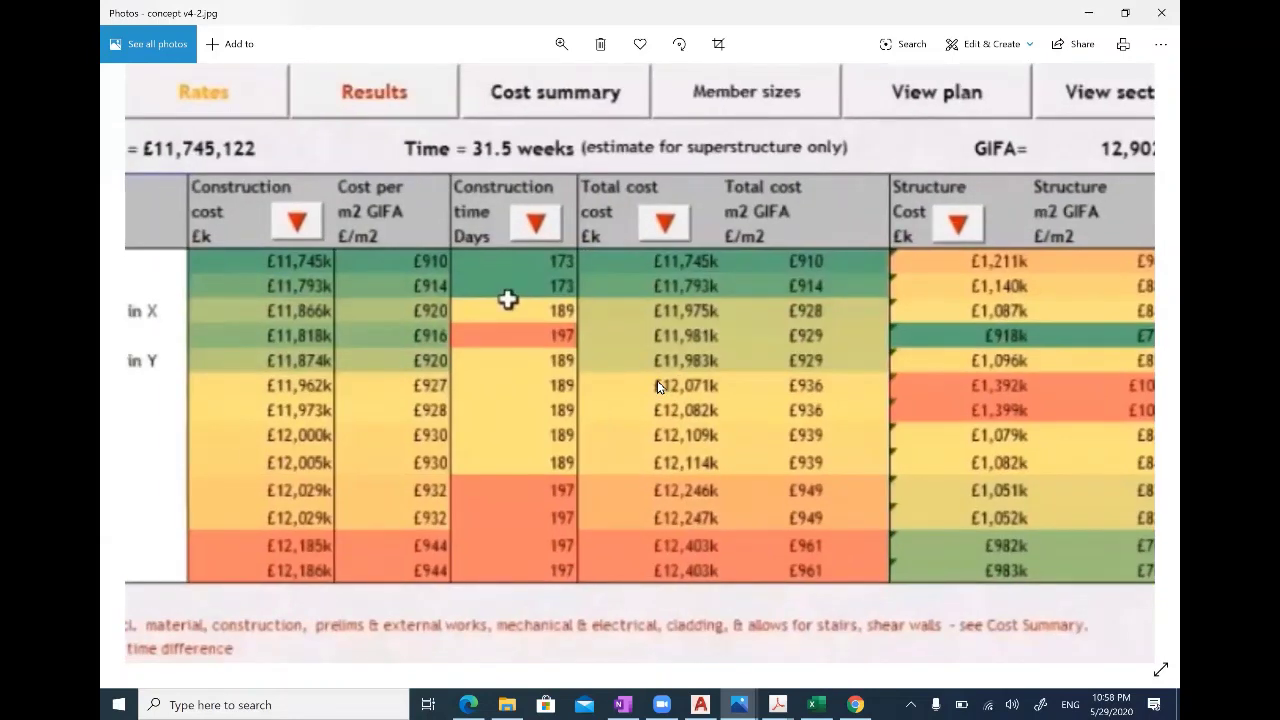
scroll(657, 386, "up", 1)
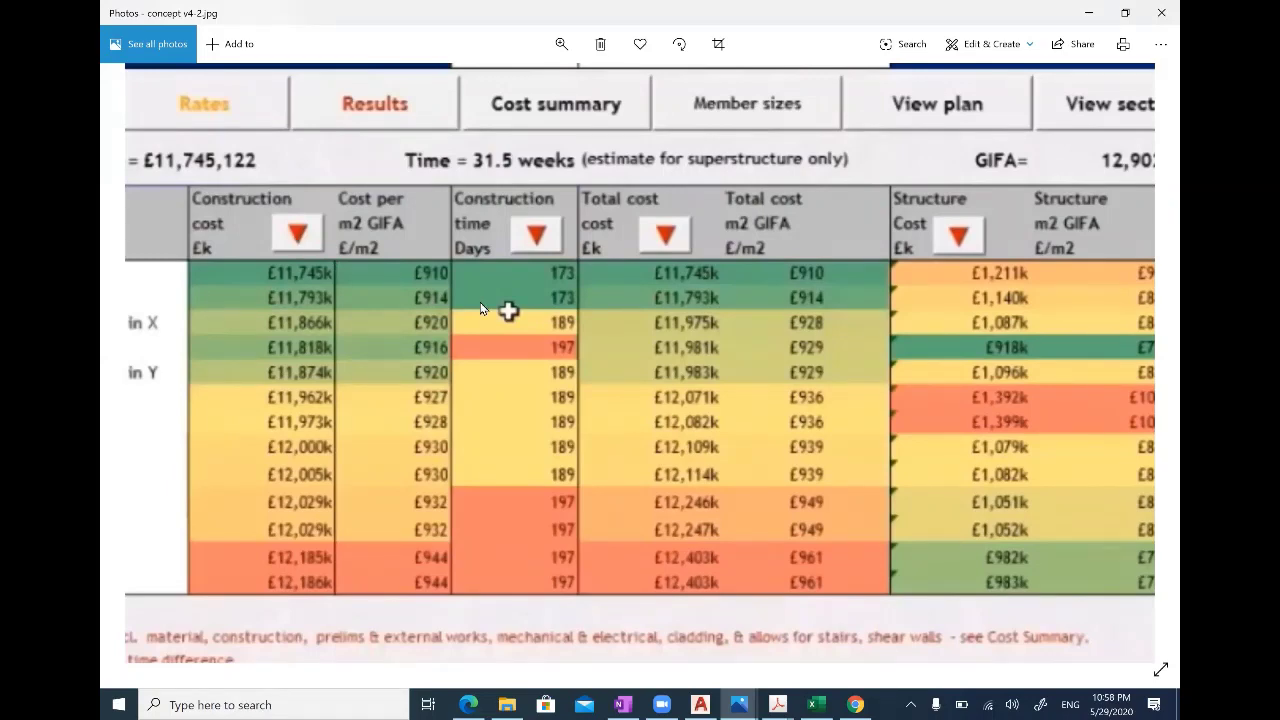
scroll(480, 308, "left", 4)
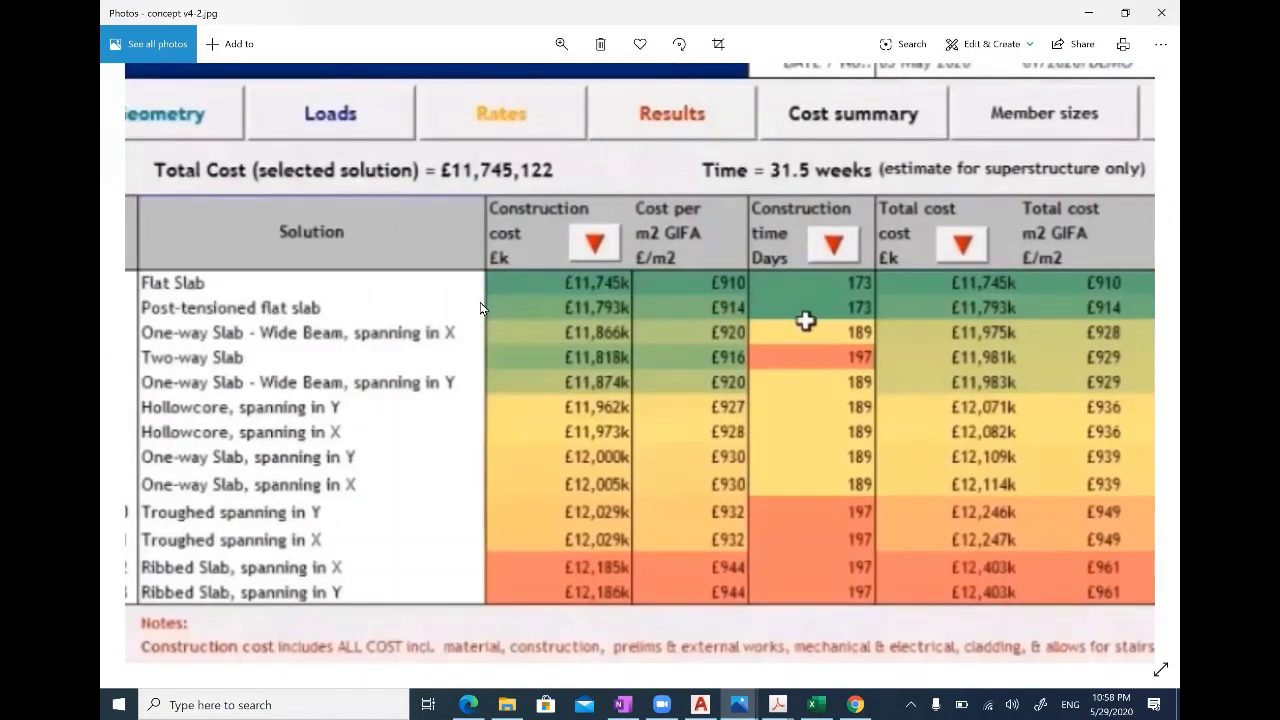
left_click(1158, 14)
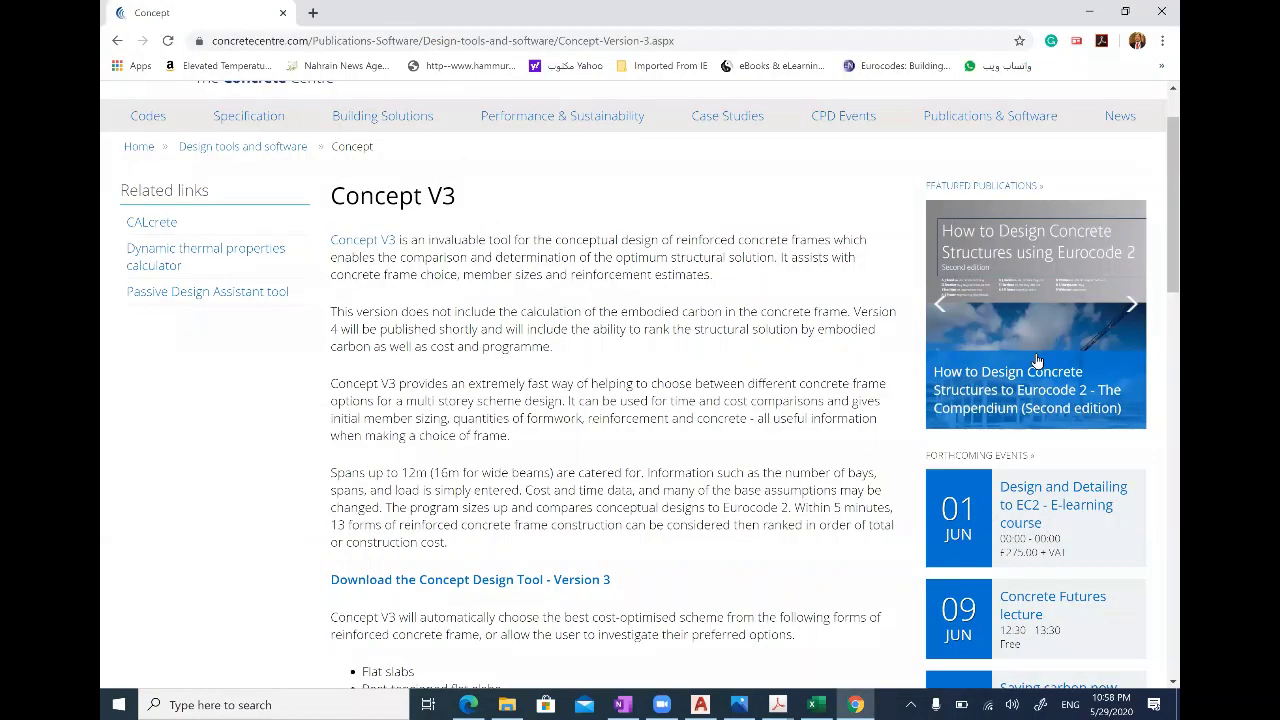
Step: Switch to File Explorer, open the concept v4-3 image, and examine its cost columns and solution ranking up close
left_click(507, 704)
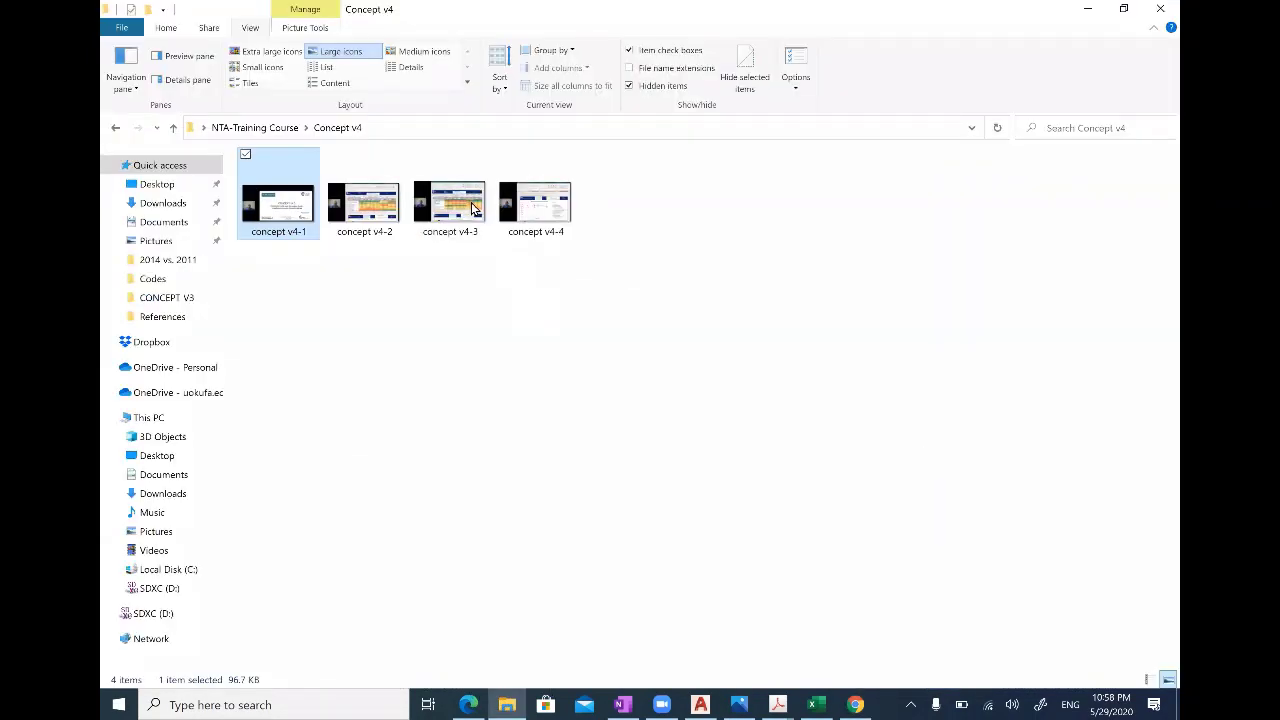
left_click(474, 208)
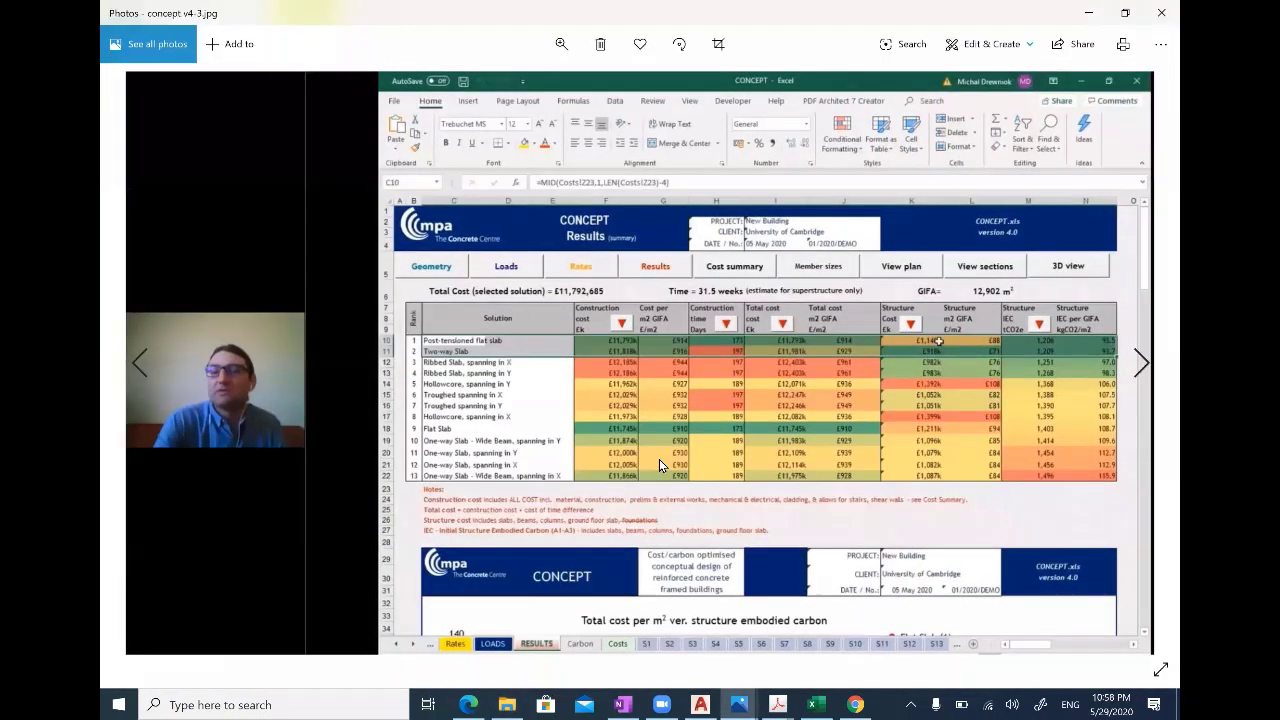
scroll(659, 459, "up", 2)
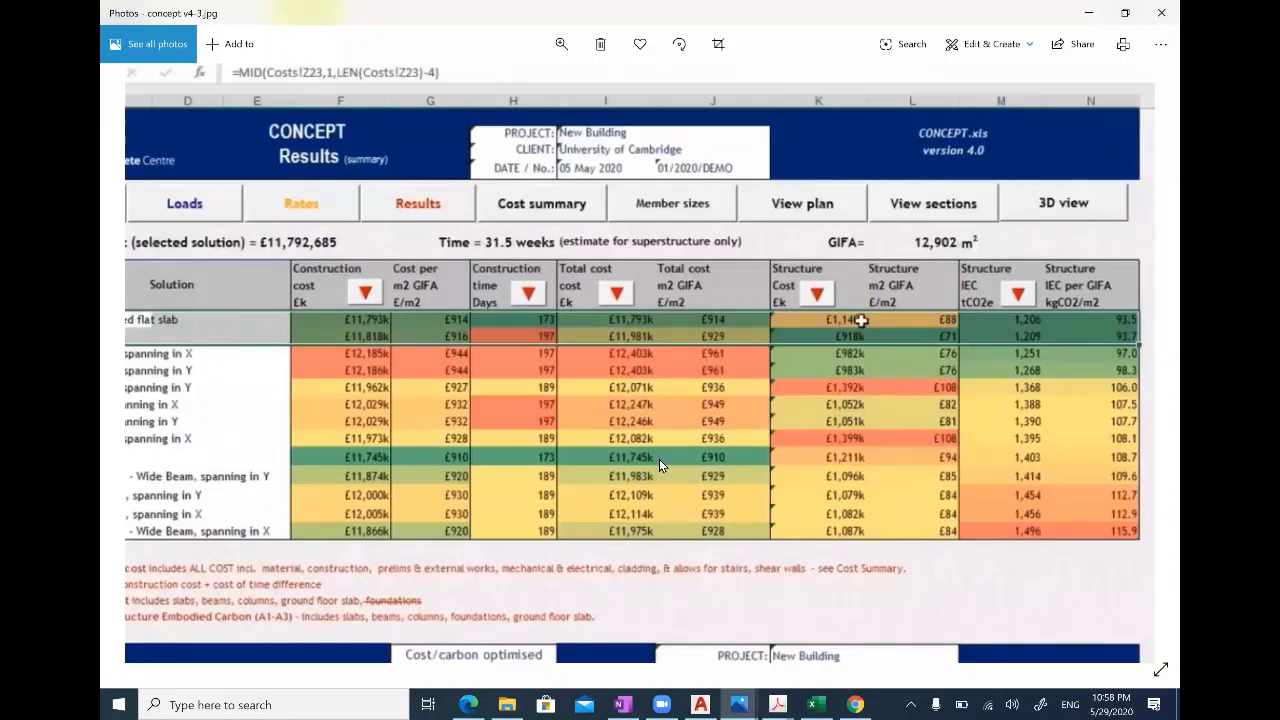
scroll(659, 459, "up", 1)
scroll(659, 465, "up", 1)
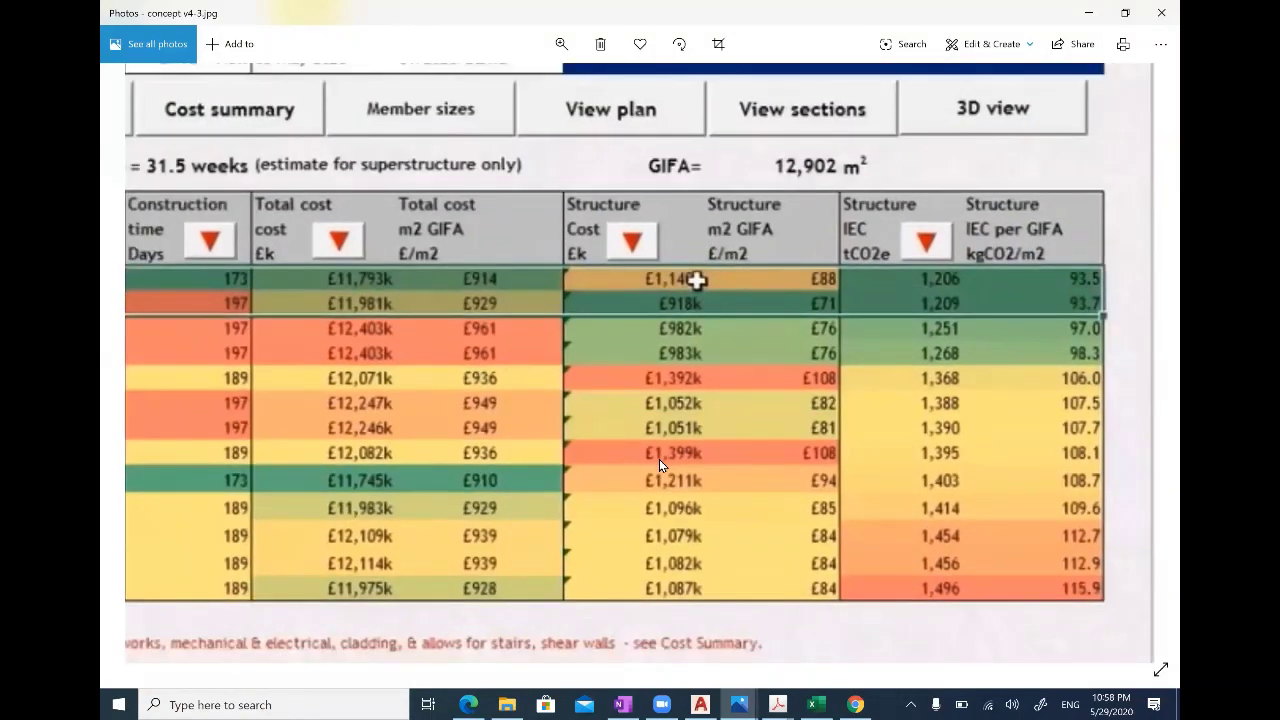
scroll(659, 459, "down", 2)
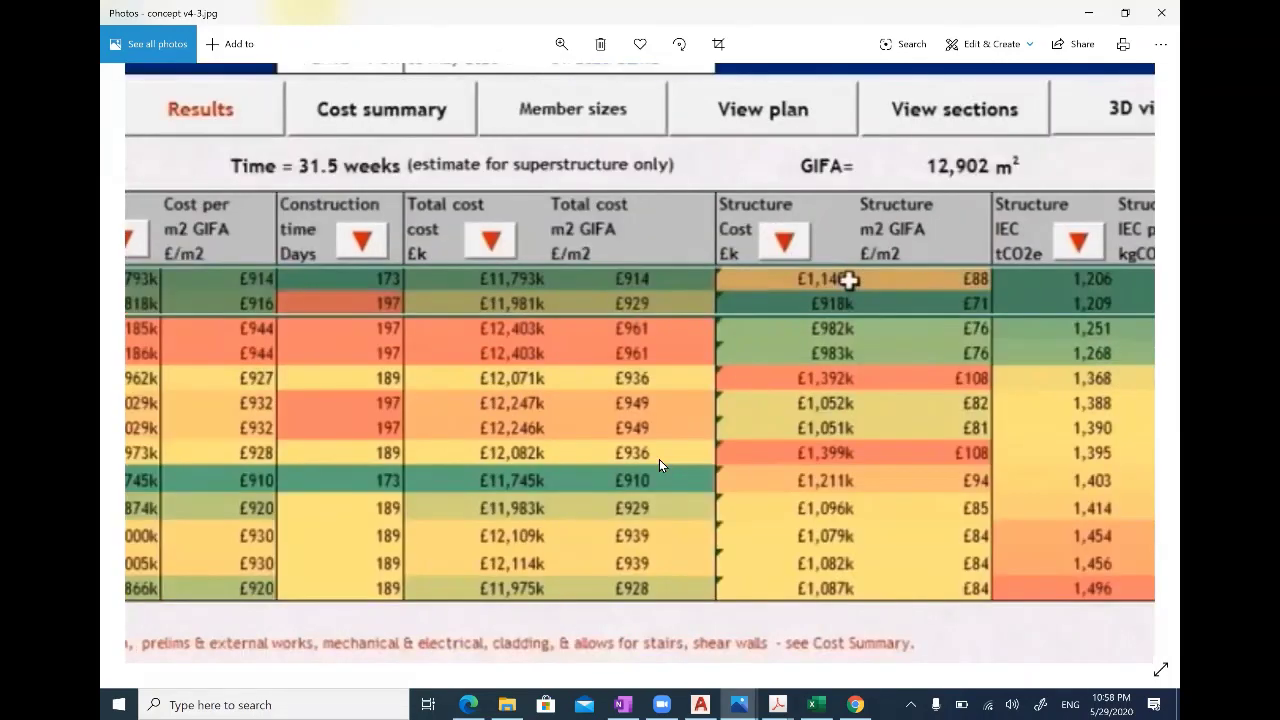
scroll(659, 459, "up", 3)
scroll(659, 459, "down", 2)
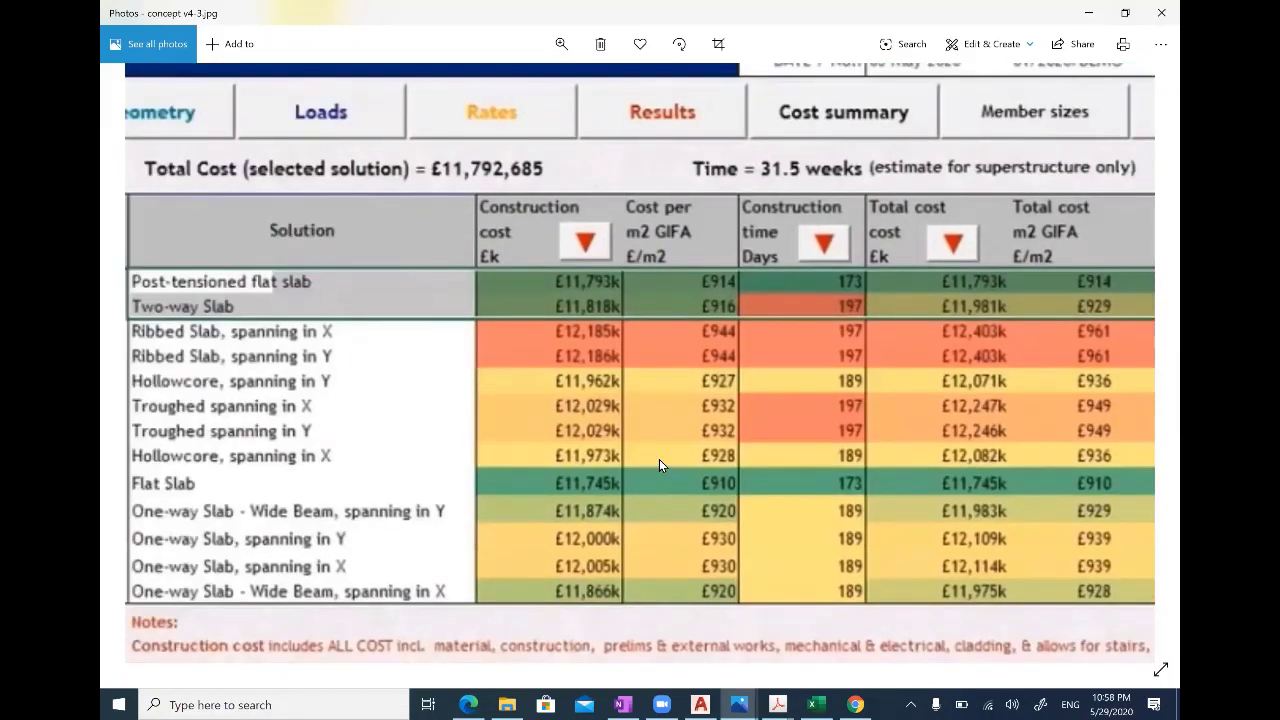
scroll(659, 459, "up", 1)
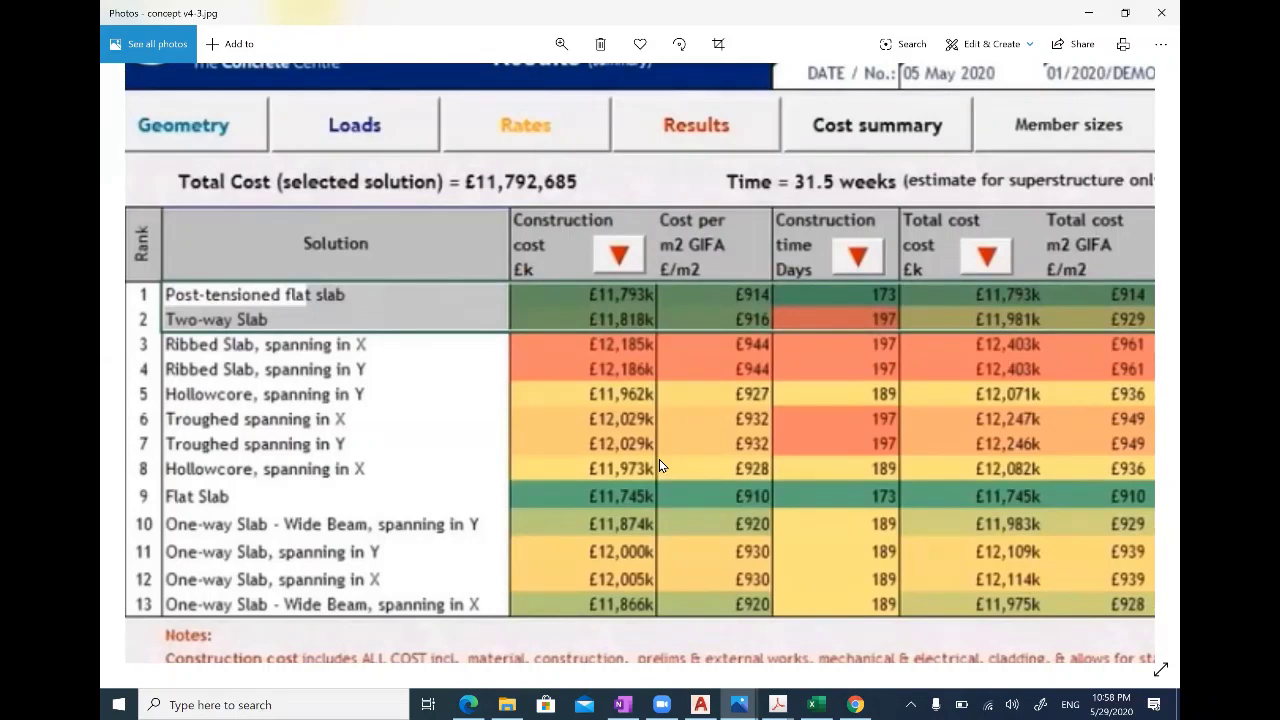
Step: Compare the solutions' structure cost and embodied carbon with their total cost in the concept v4-3 table, and close the image
scroll(659, 464, "right", 2)
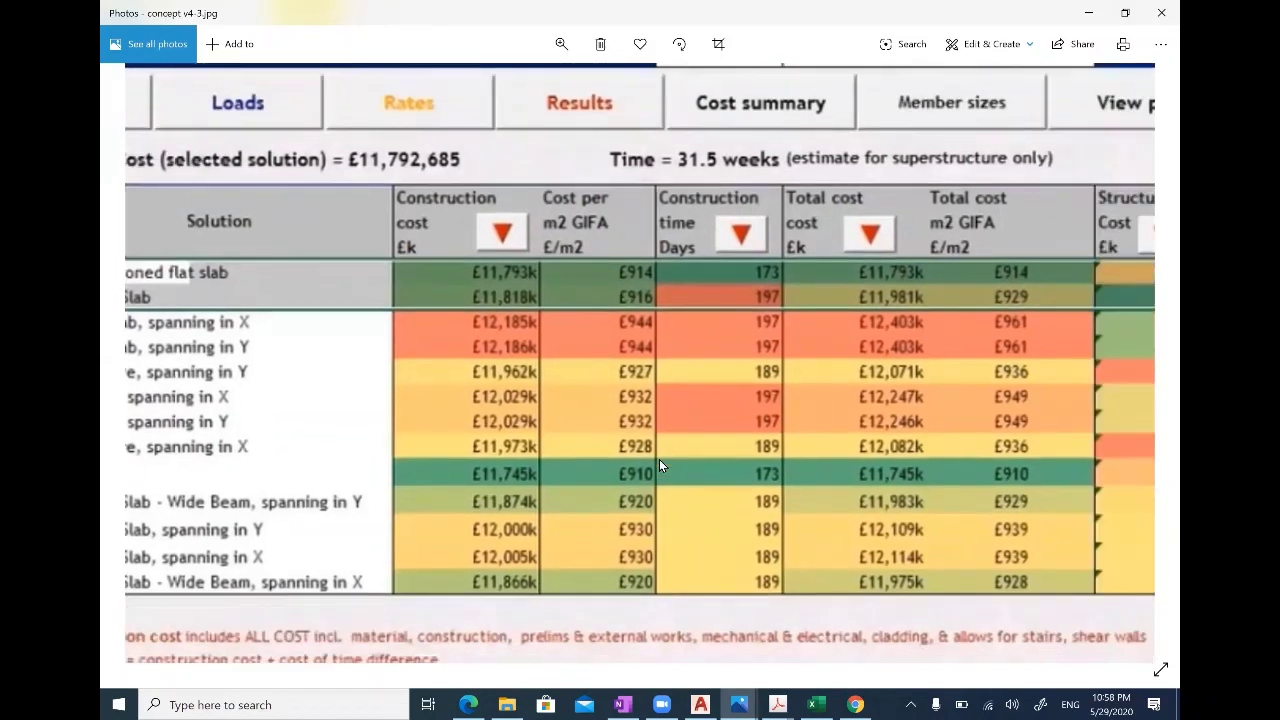
scroll(659, 464, "right", 5)
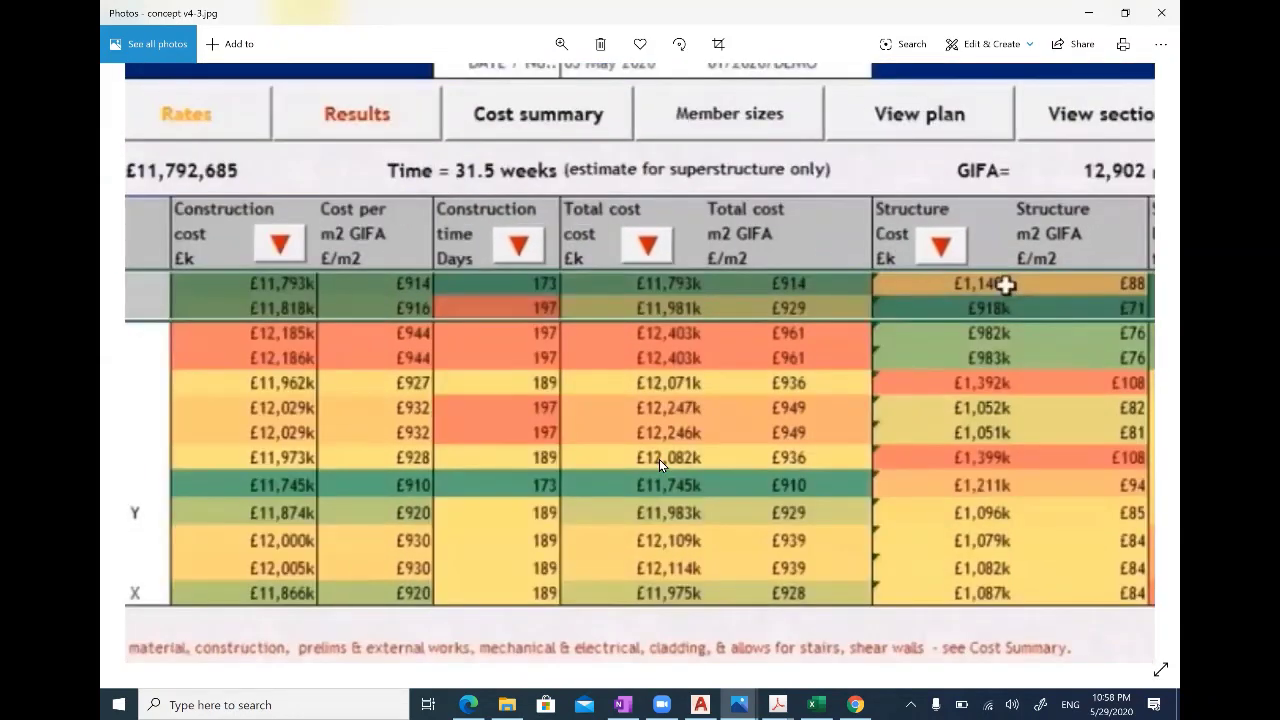
scroll(659, 464, "right", 1)
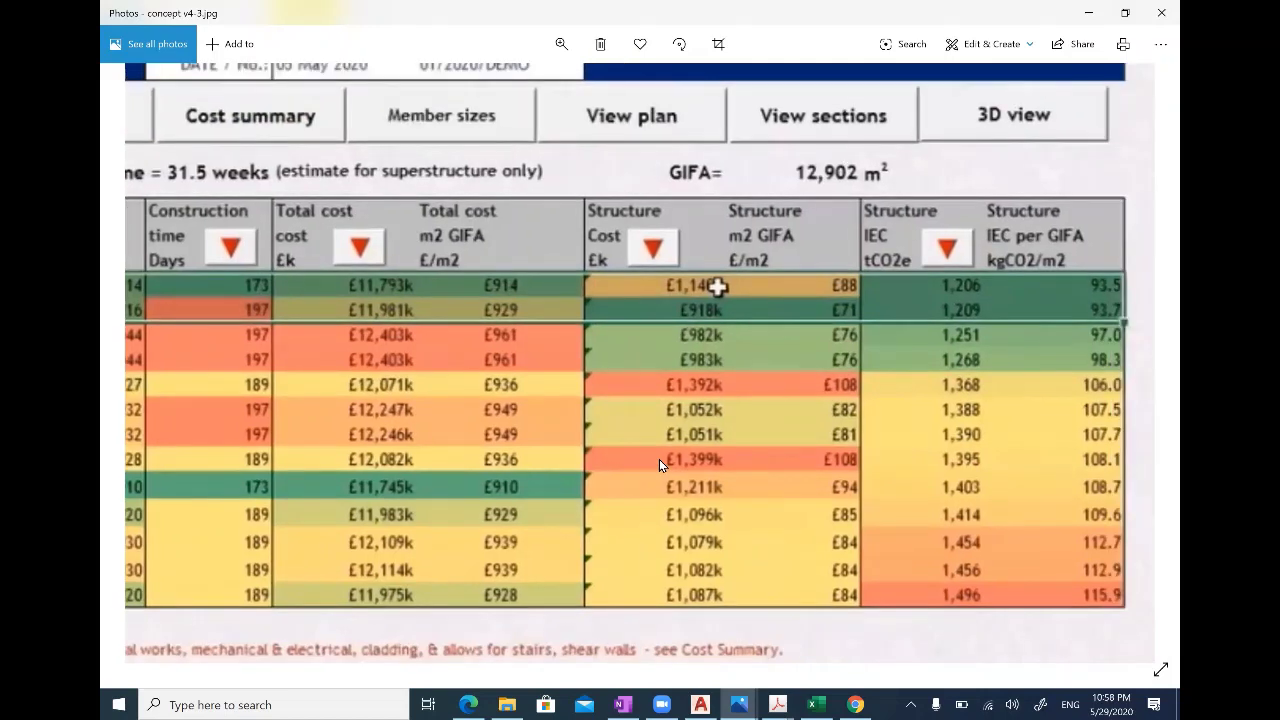
scroll(659, 459, "right", 1)
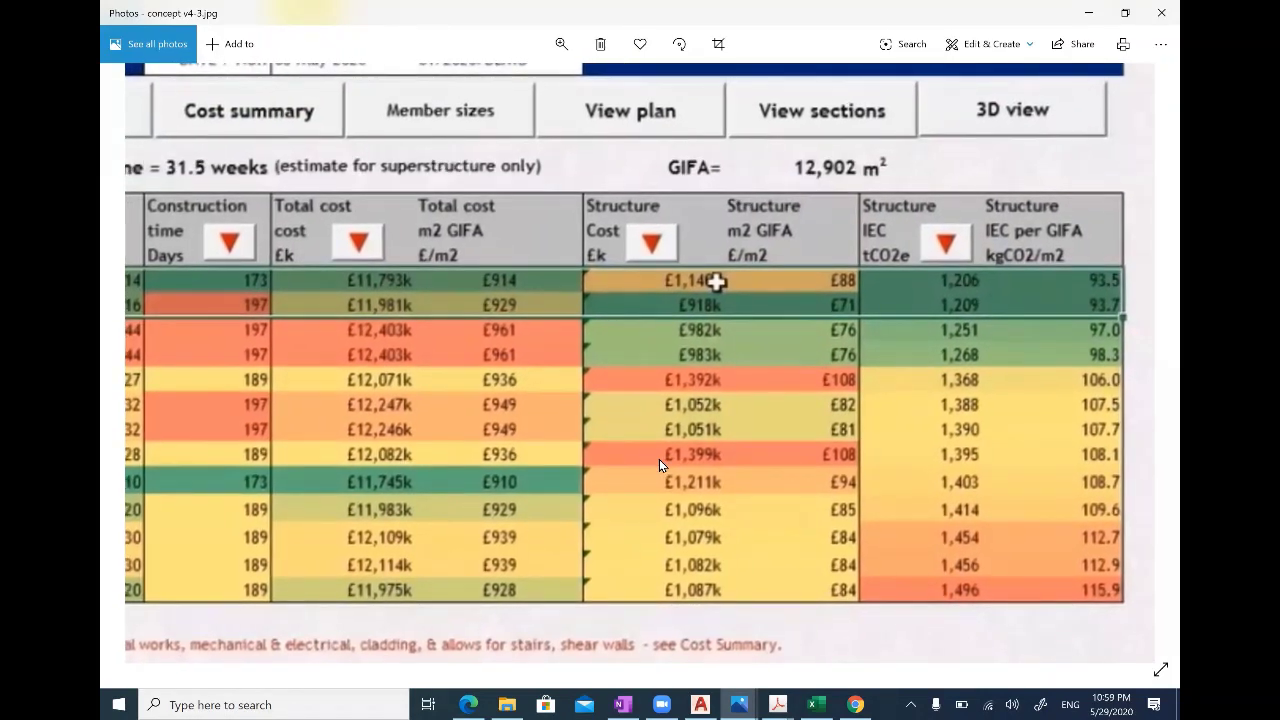
scroll(659, 462, "left", 5)
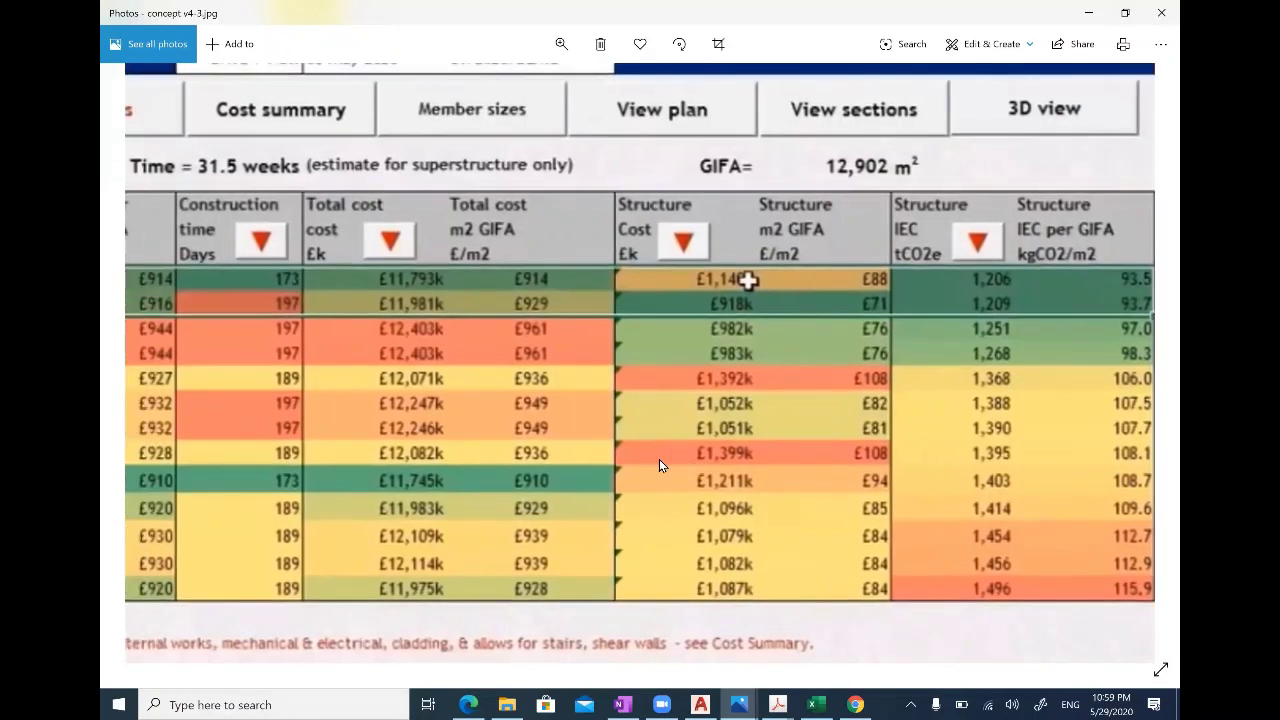
scroll(659, 462, "left", 2)
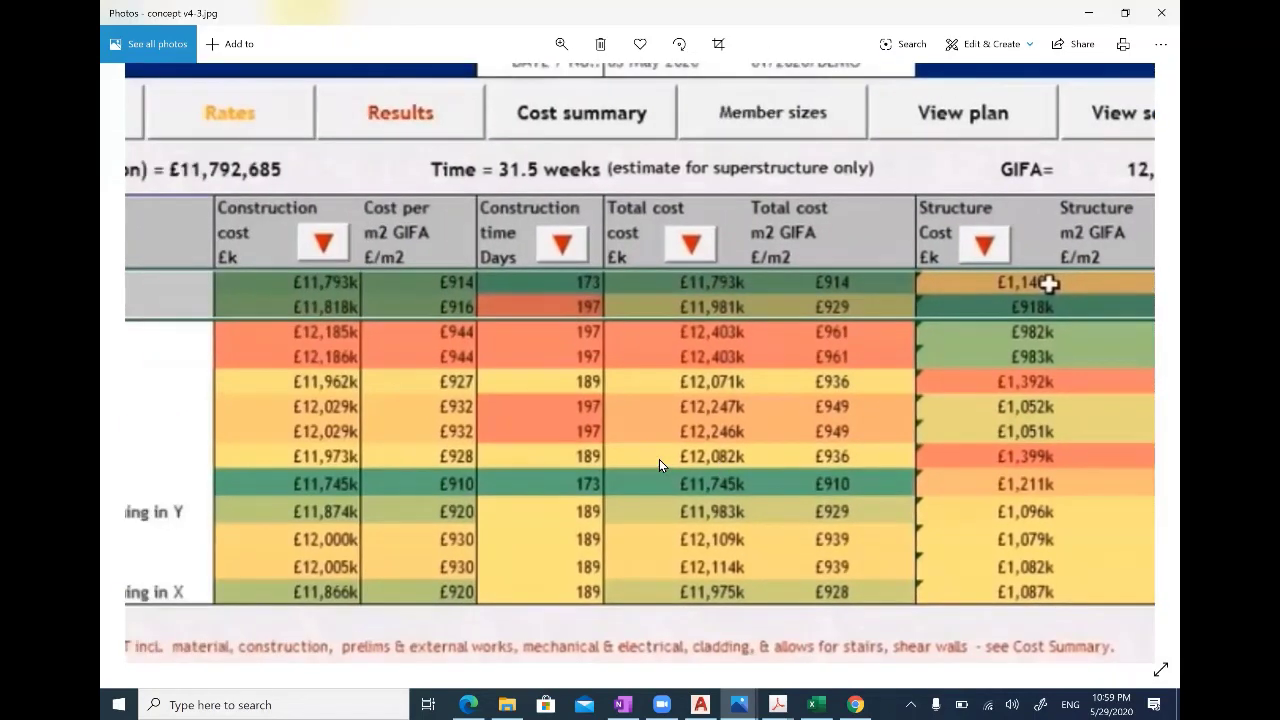
scroll(659, 459, "up", 1)
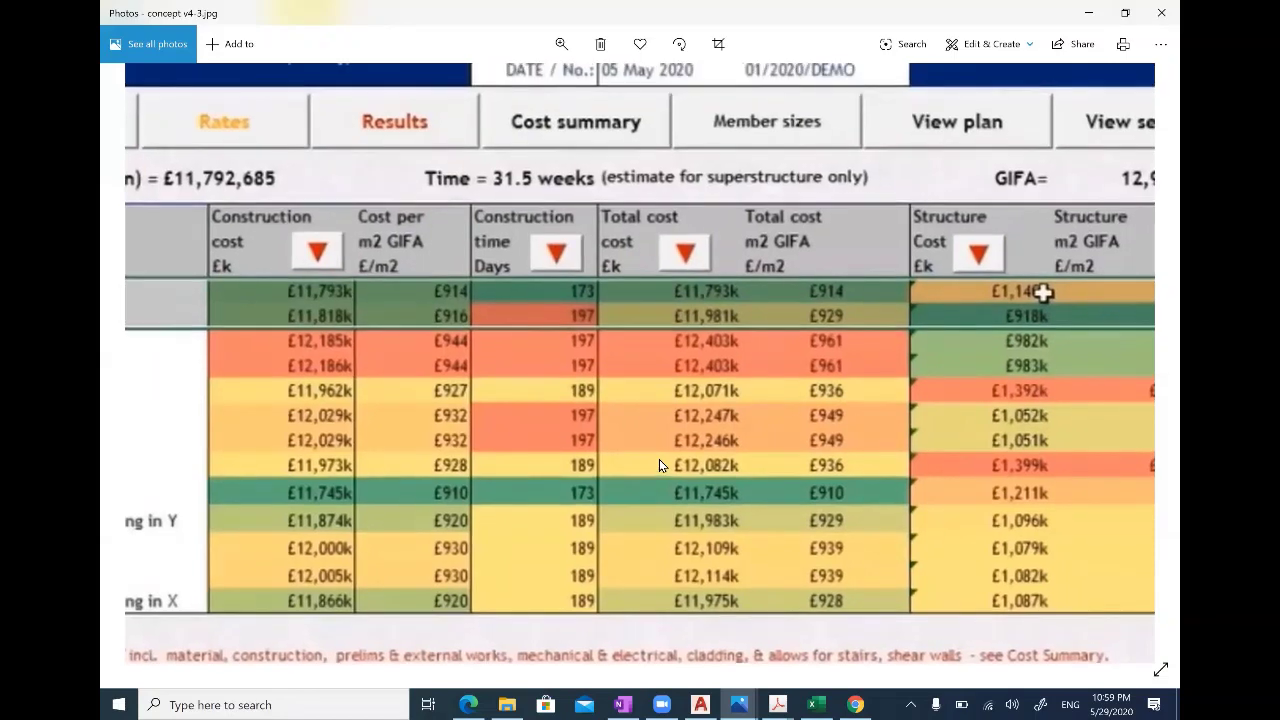
left_click(1161, 12)
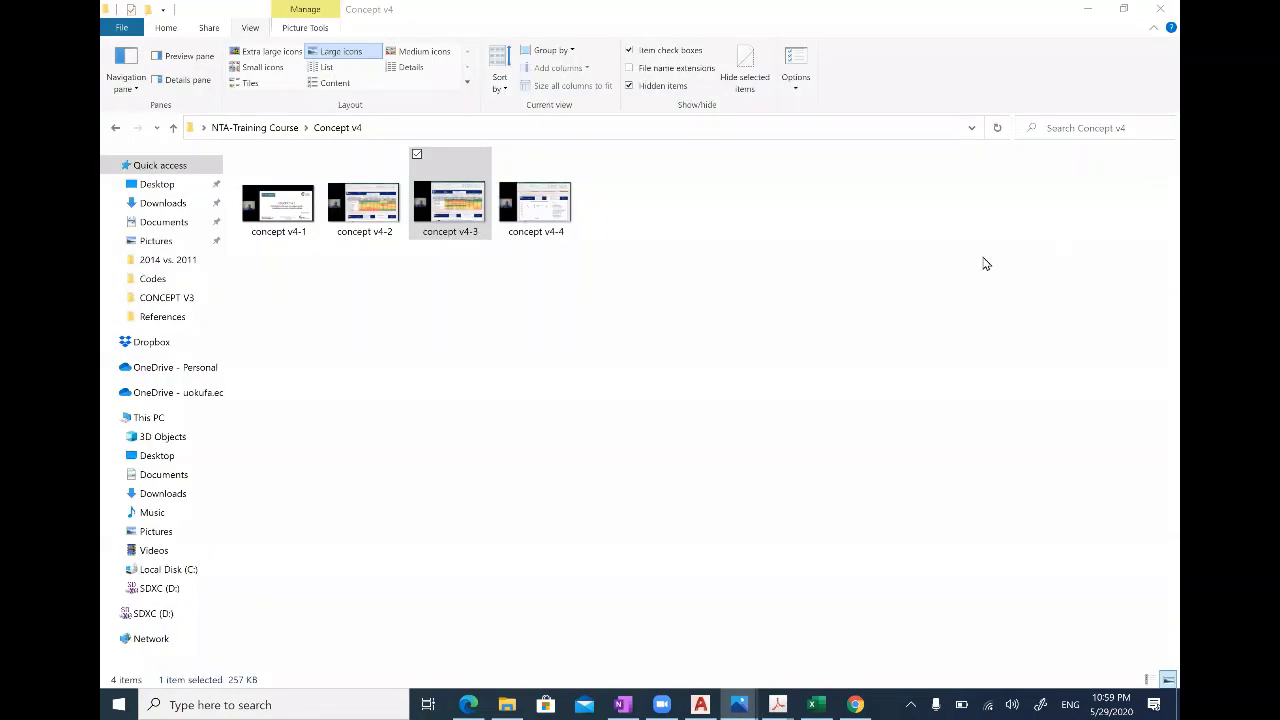
Step: Open the concept v4-4 image and examine its chart of total cost per m2 versus structure embodied carbon
double_click(557, 211)
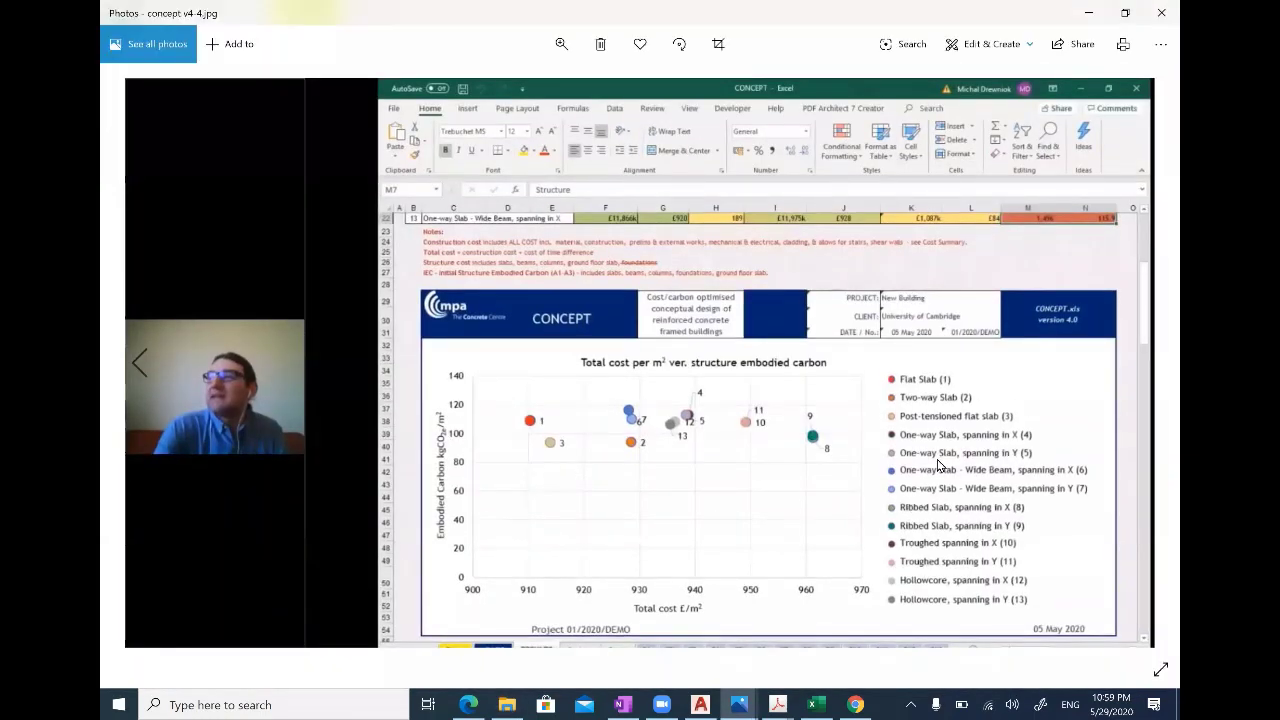
scroll(938, 463, "up", 2)
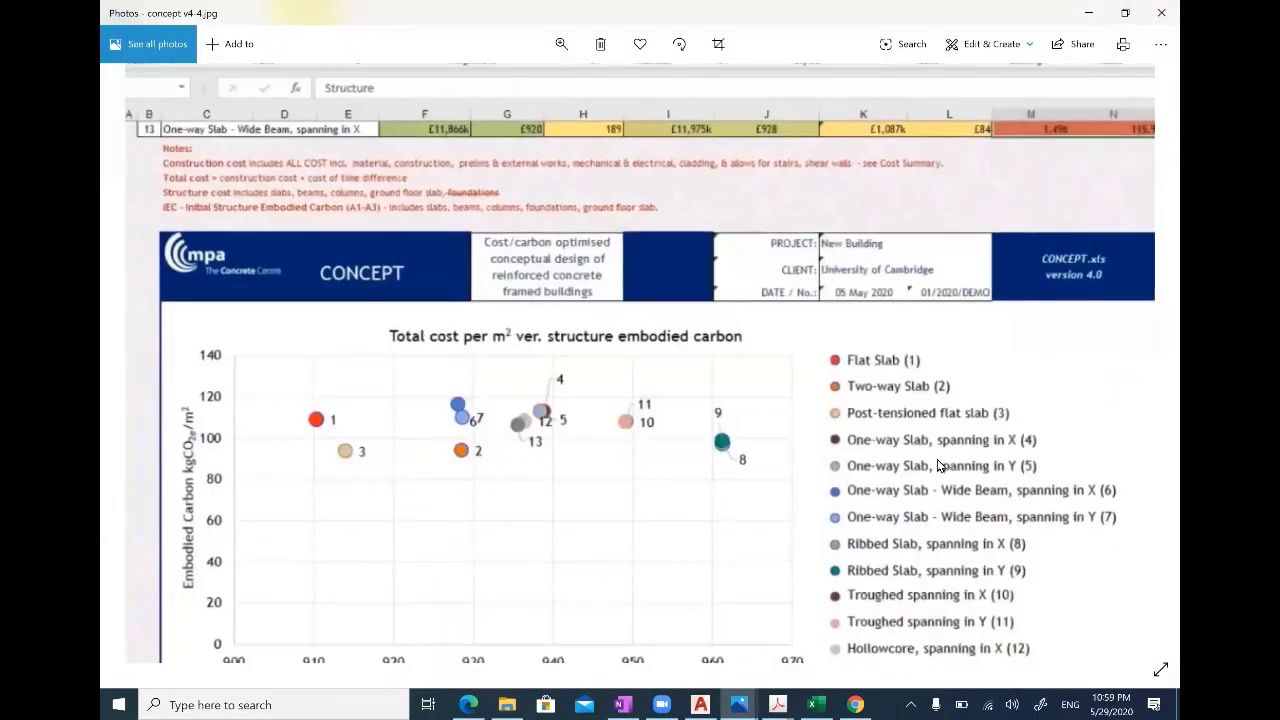
scroll(938, 464, "down", 2)
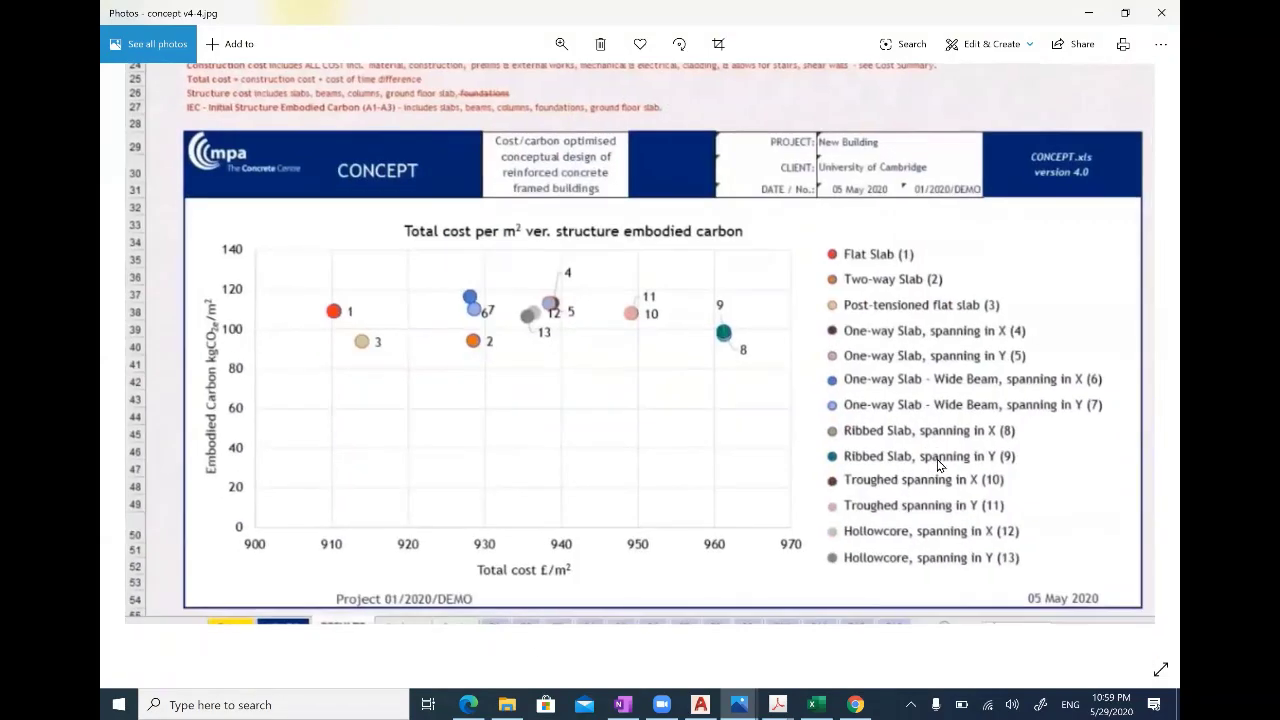
scroll(937, 459, "up", 2)
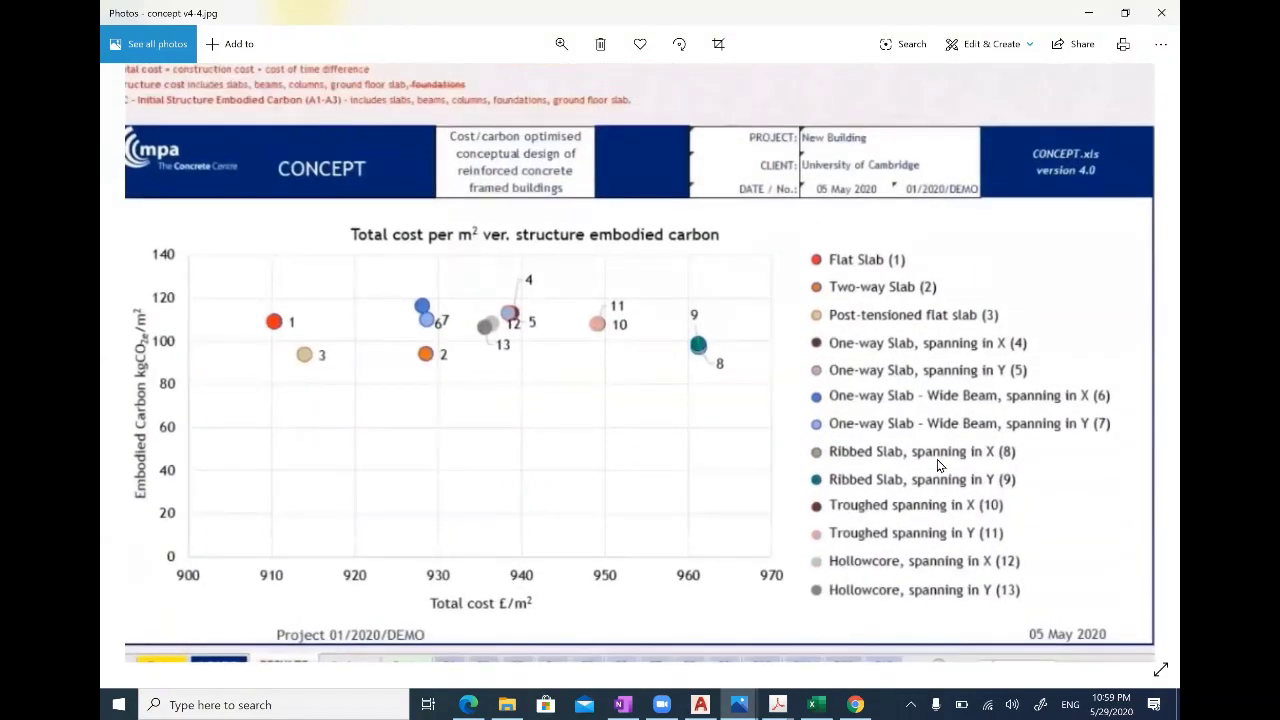